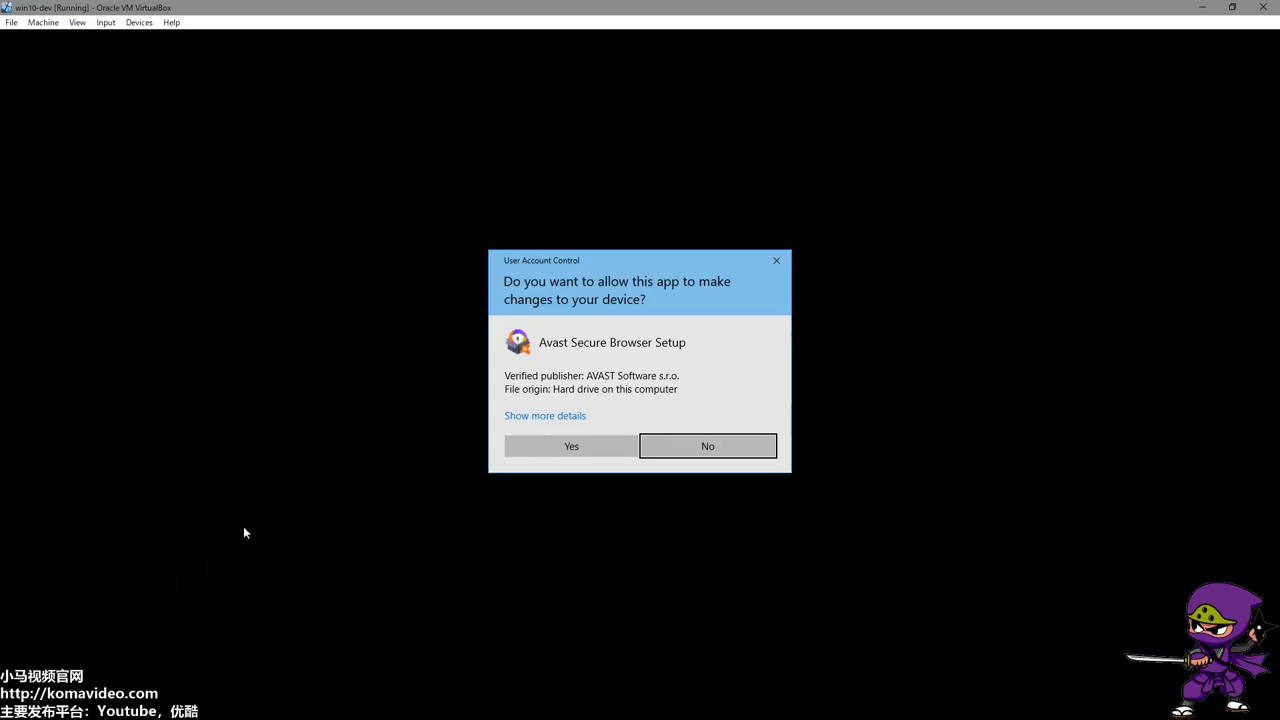
Allow the Avast Secure Browser installer to make changes, accept its licence terms and start the installation
left_click(578, 452)
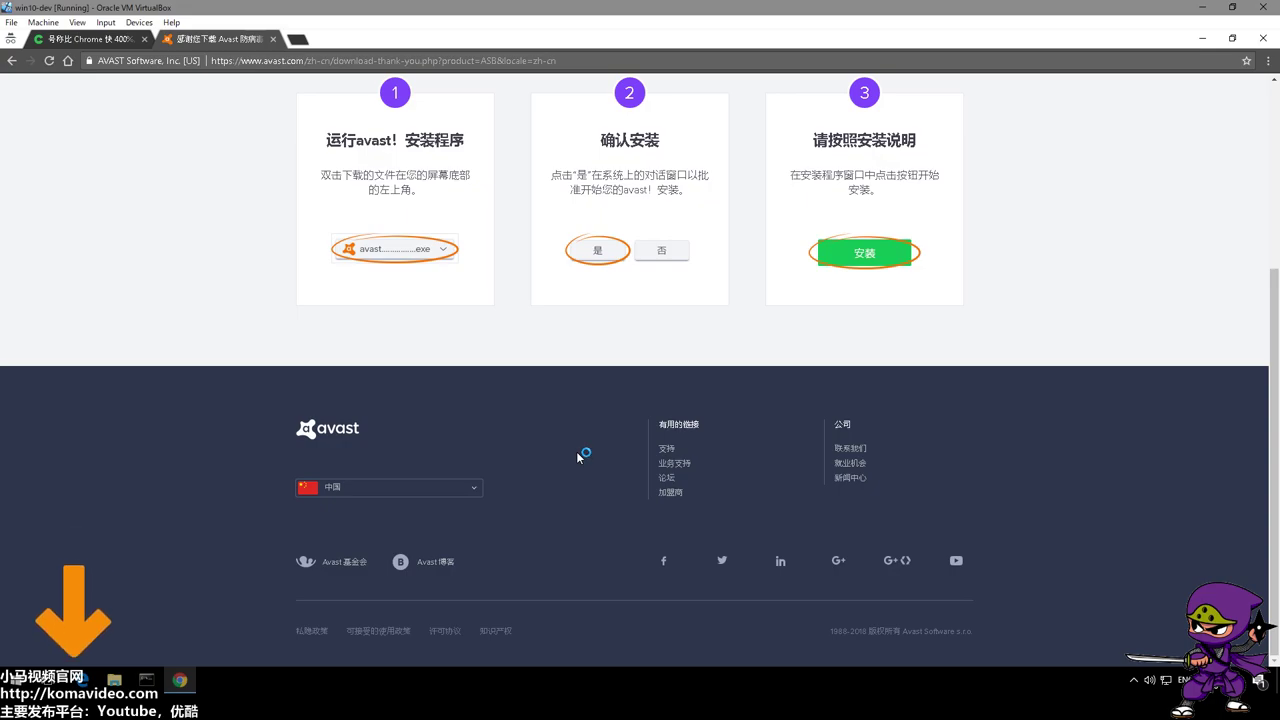
scroll(576, 451, "up", 3)
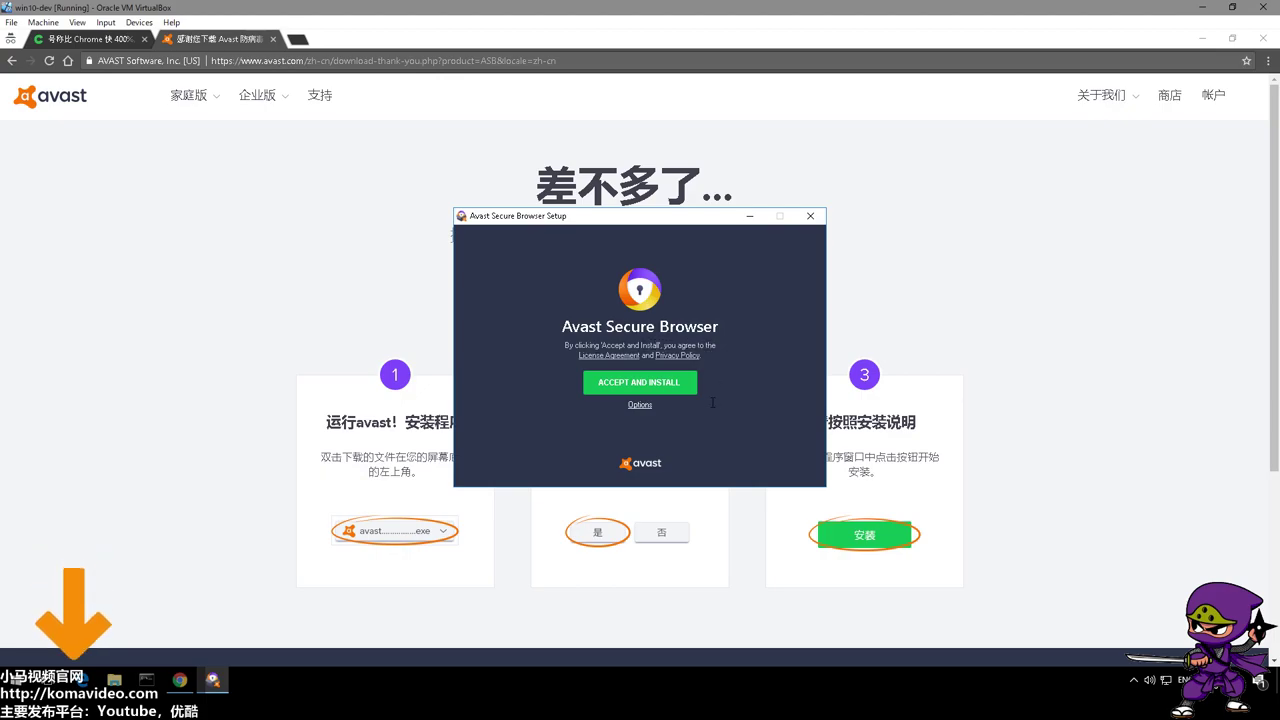
left_click(640, 386)
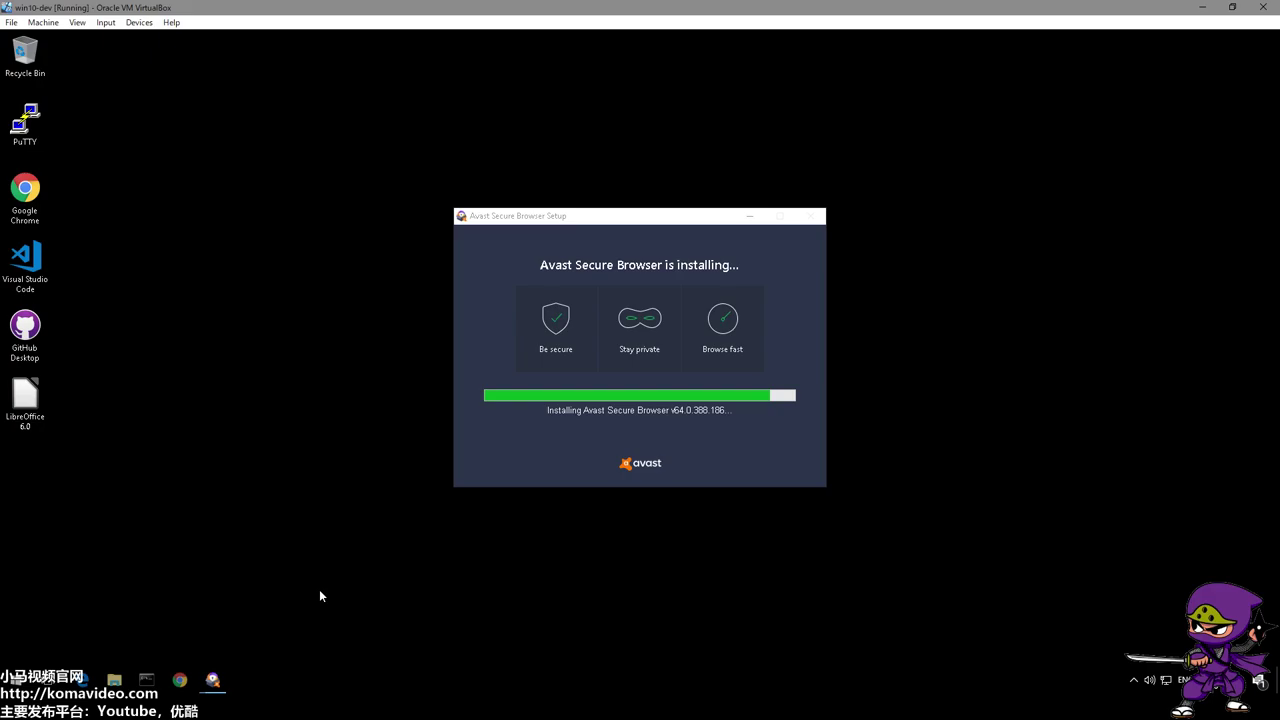
left_click(595, 220)
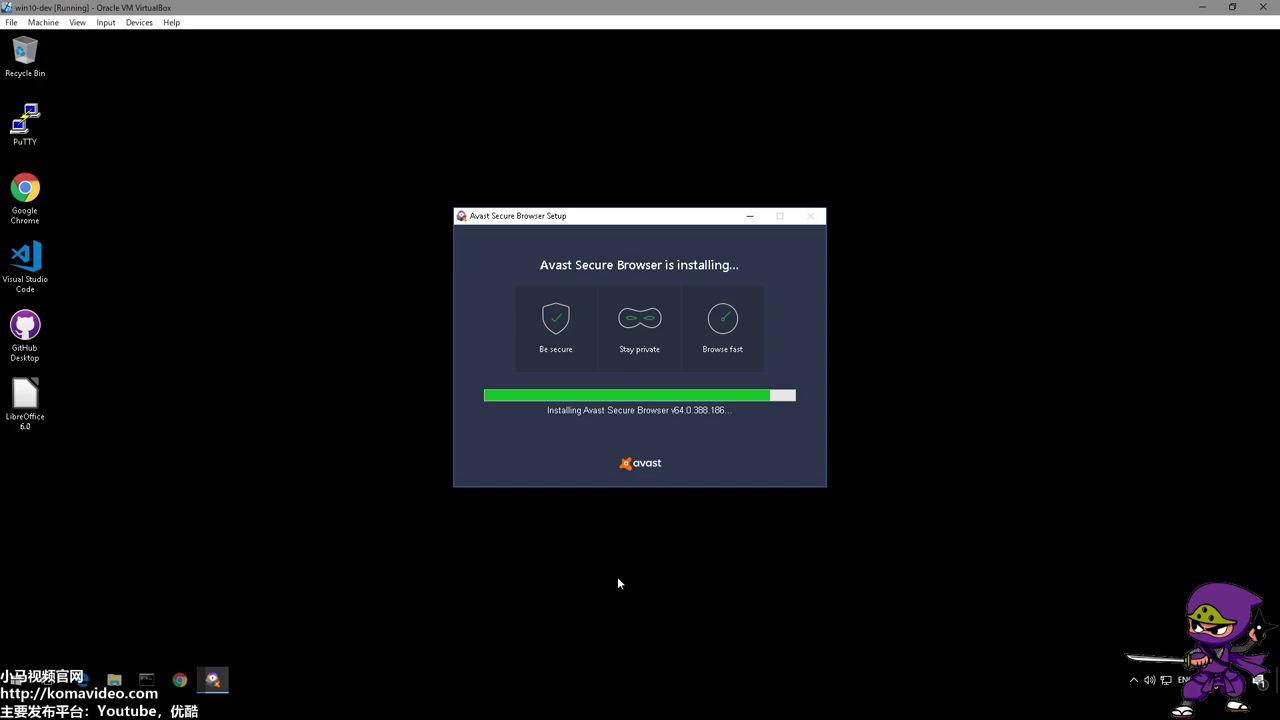
mouse_move(577, 220)
left_mouse_down()
mouse_move(896, 172)
mouse_move(523, 229)
mouse_move(596, 229)
left_mouse_up()
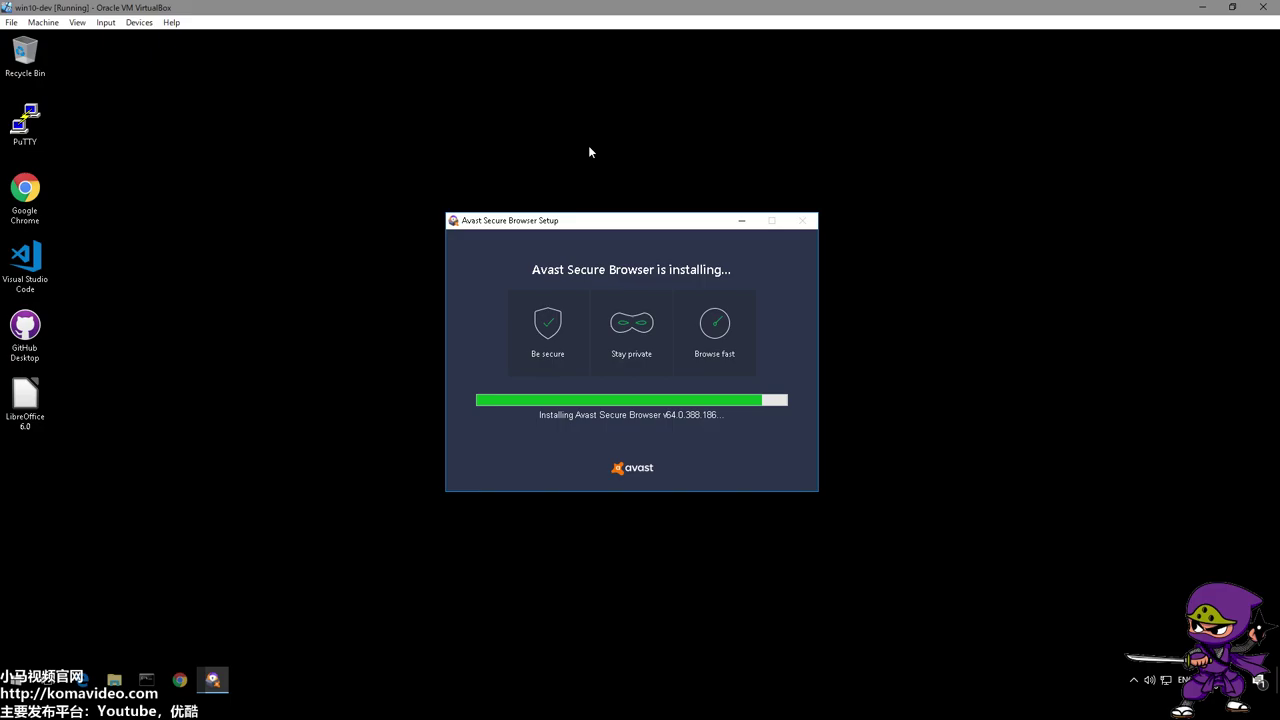
left_click(228, 123)
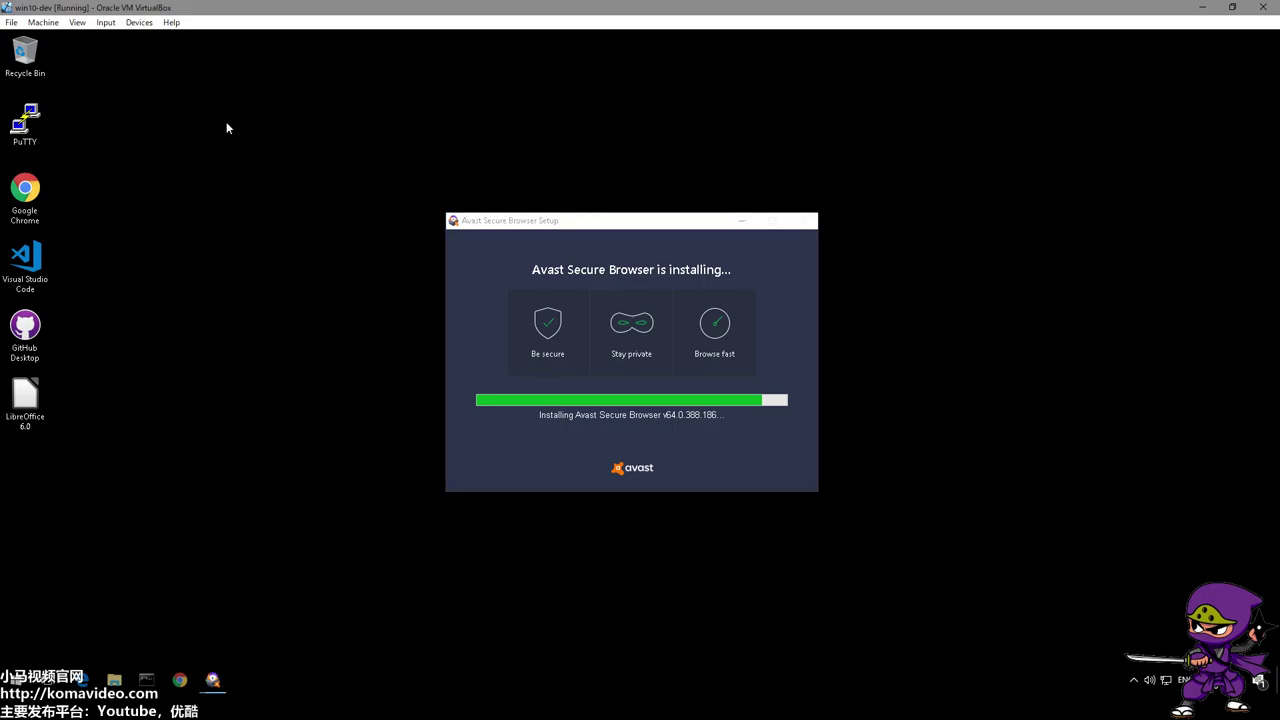
left_click(25, 55)
key("Down")
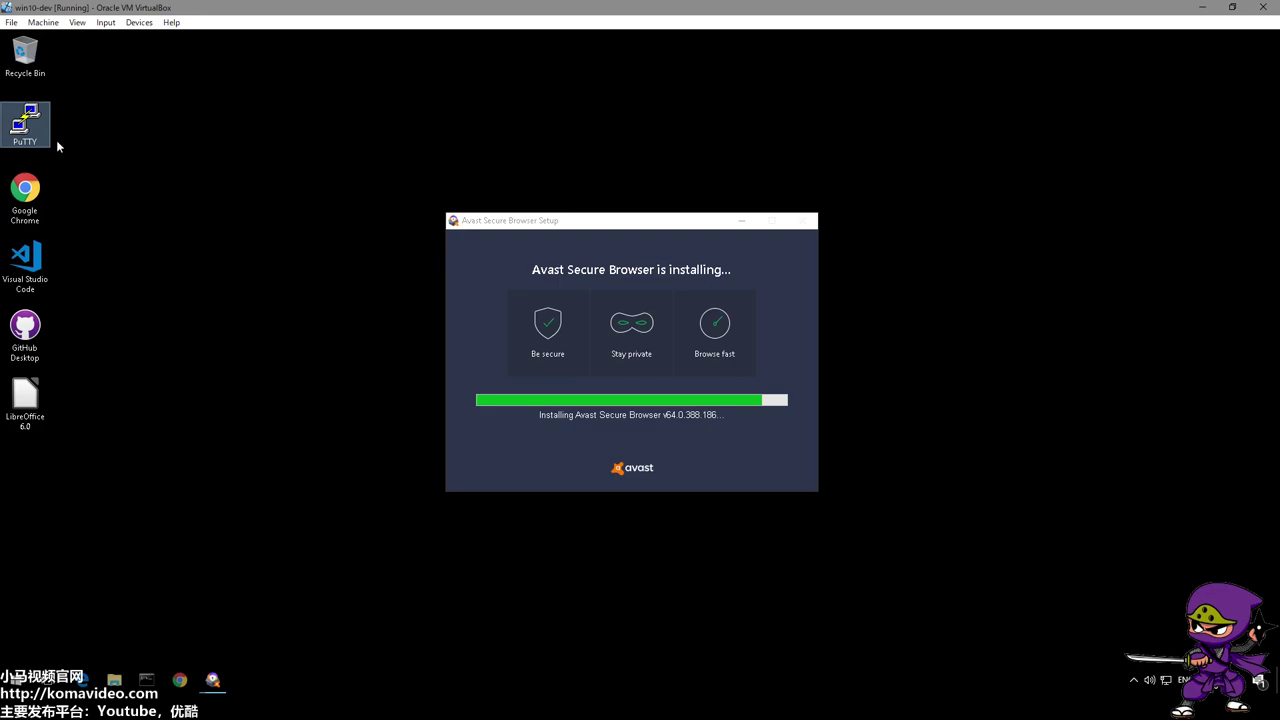
left_click(25, 196)
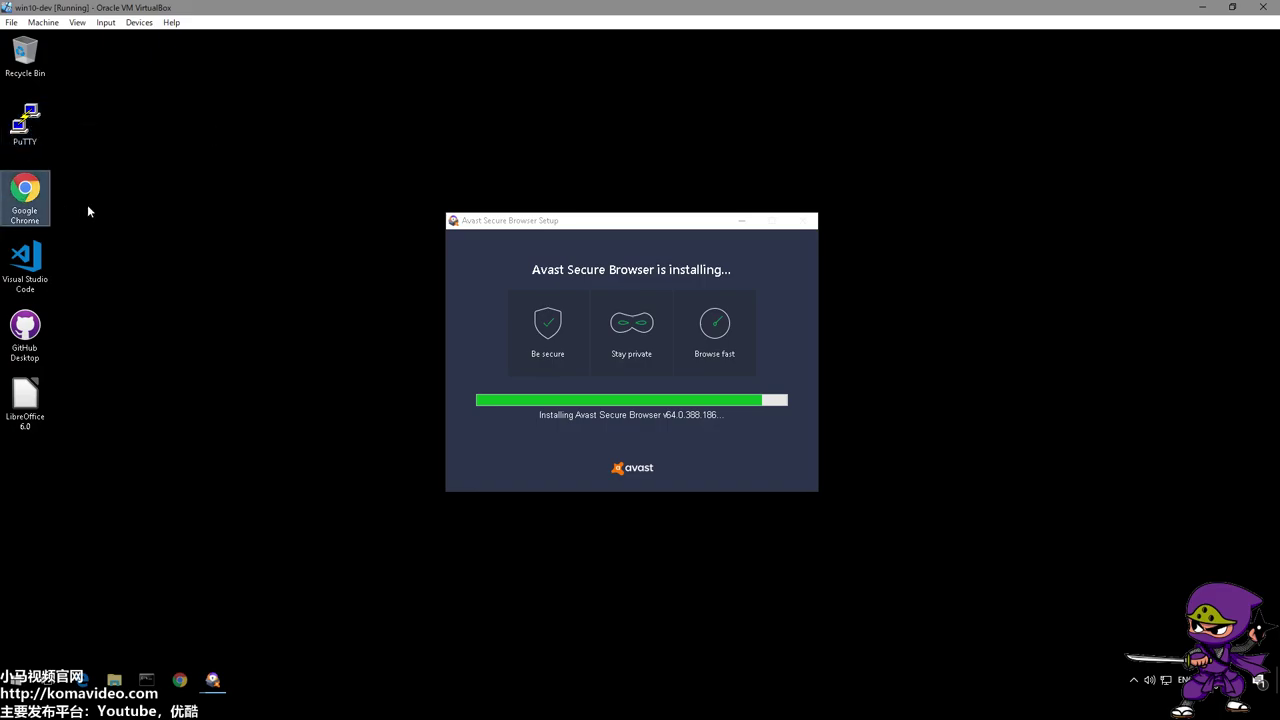
key("Down")
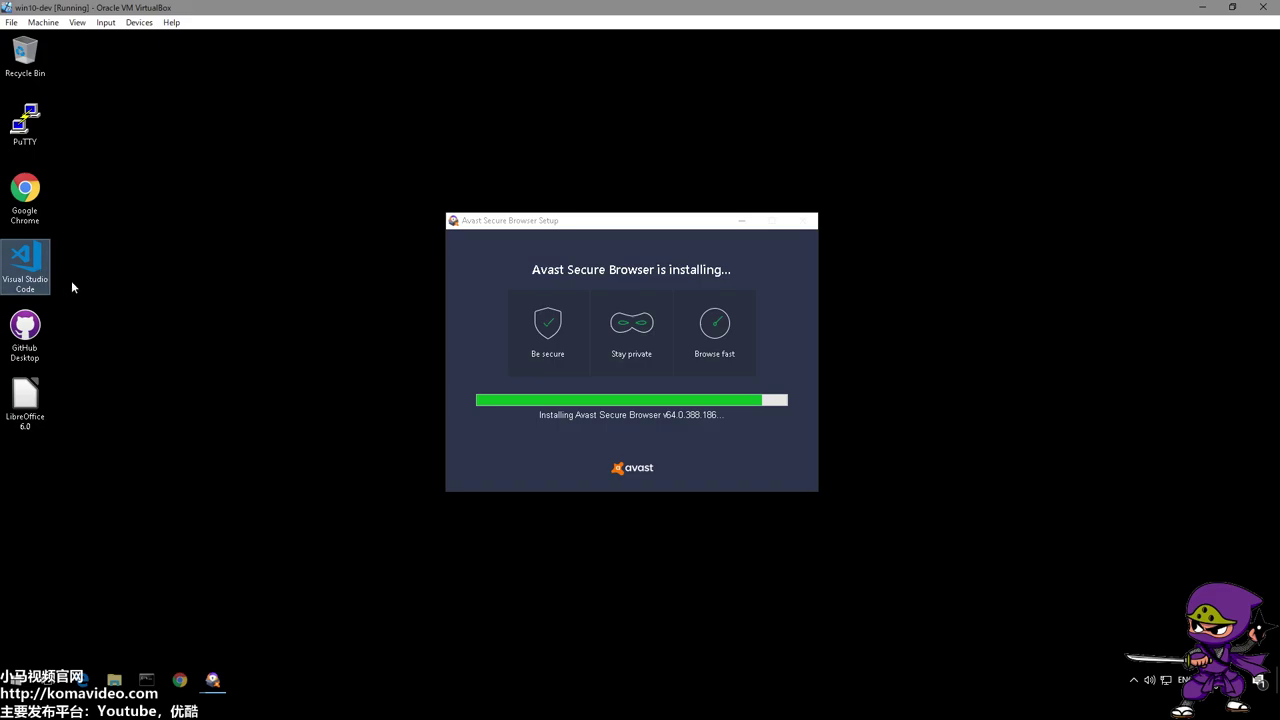
left_click(45, 336)
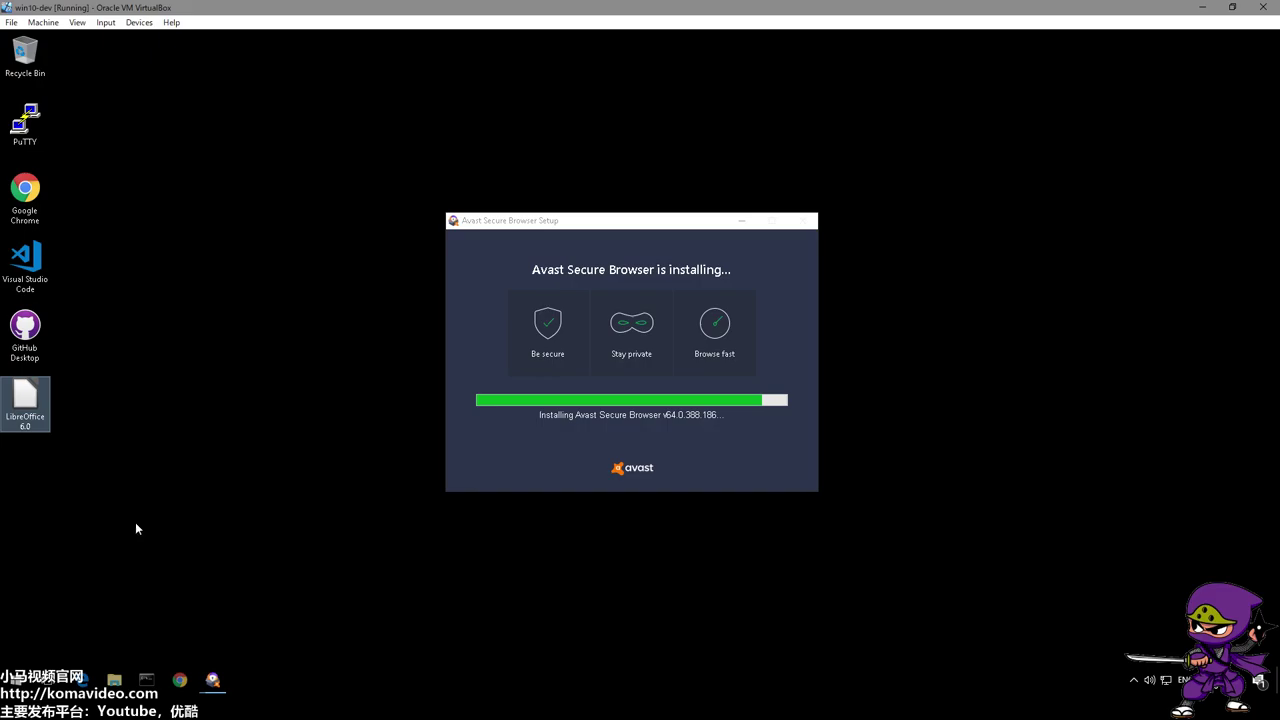
left_click_drag(525, 222, 503, 188)
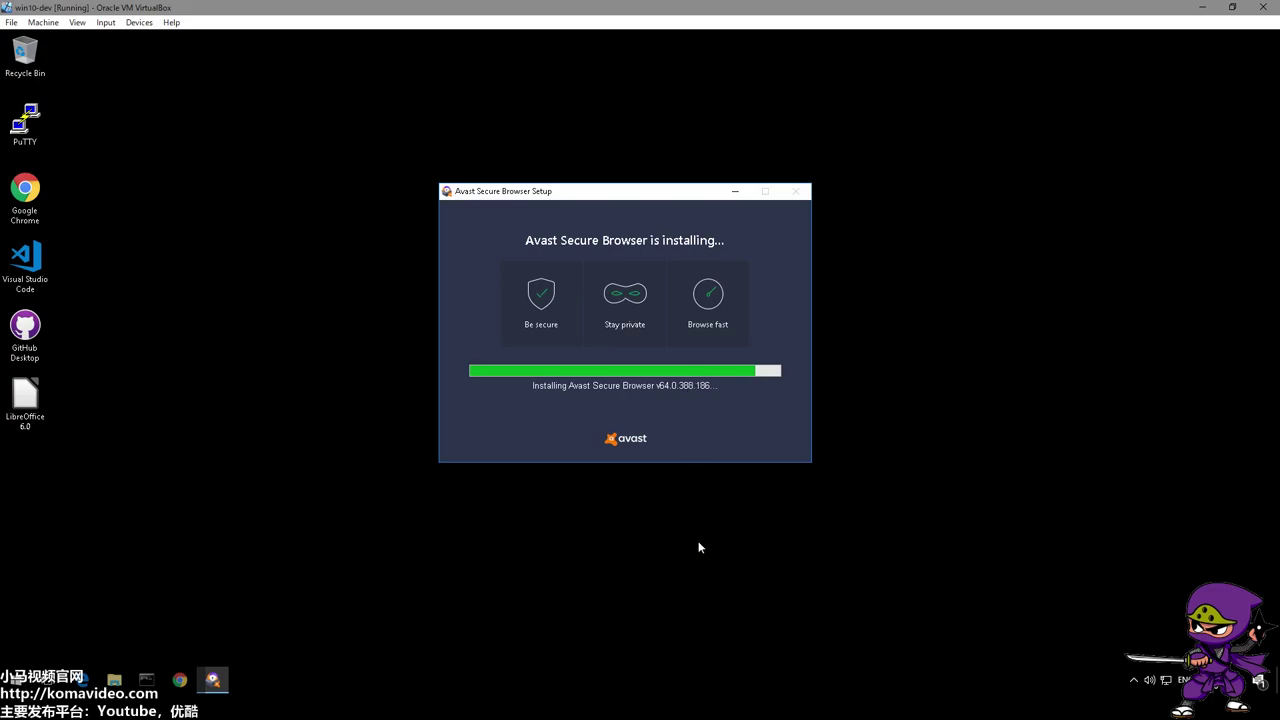
Check the host computer's processes sorted by CPU usage in its Task Manager, and minimize that window
right_click(753, 682)
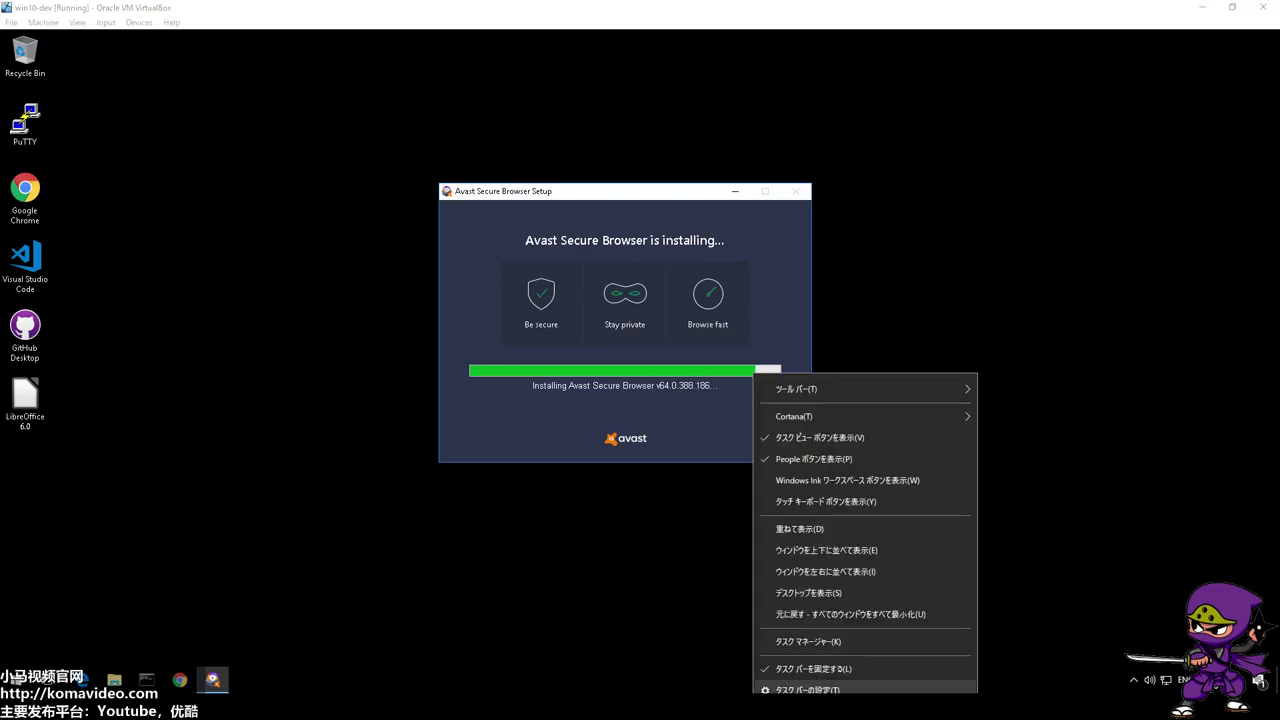
left_click(788, 645)
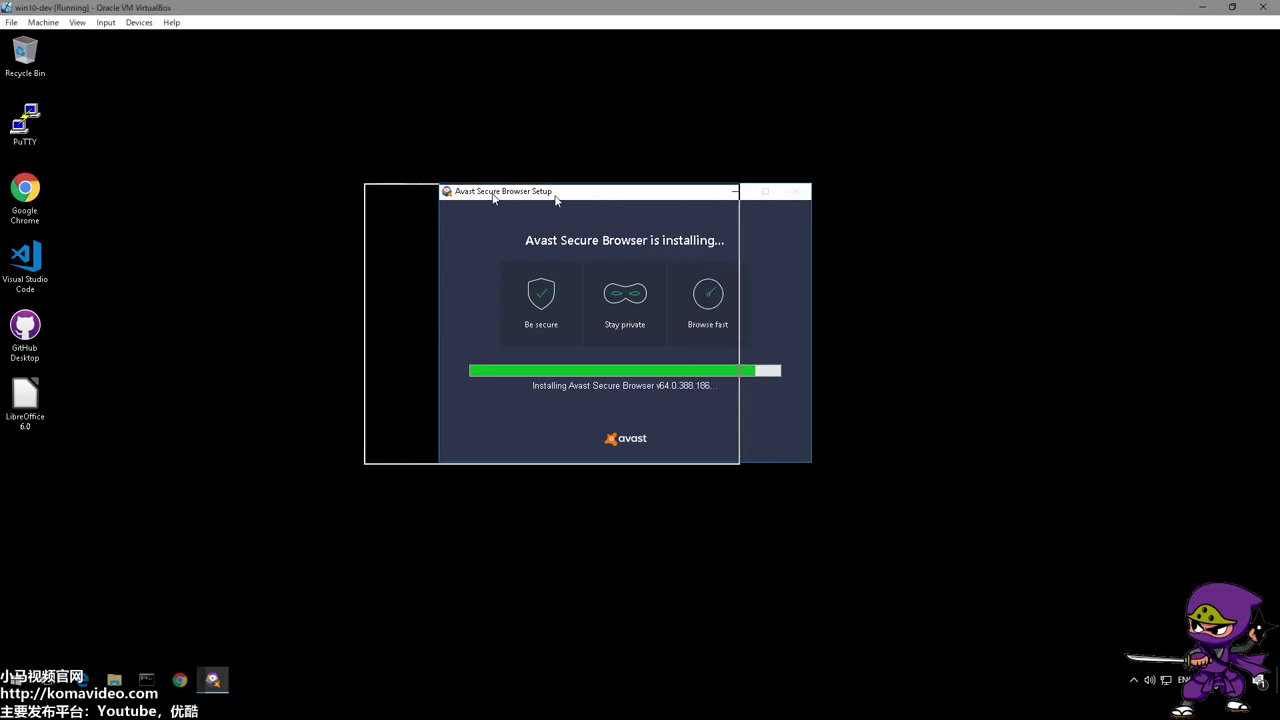
left_click_drag(508, 197, 252, 186)
key("alt+Tab")
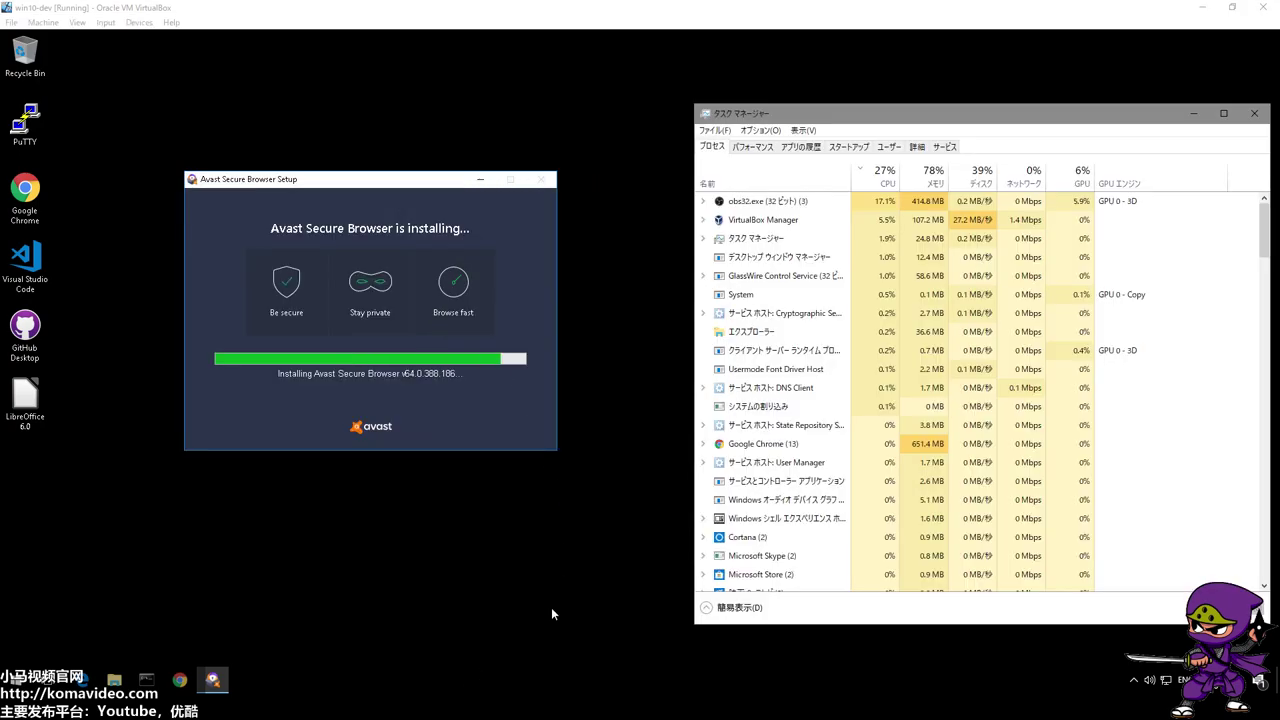
left_click(890, 182)
left_click(893, 188)
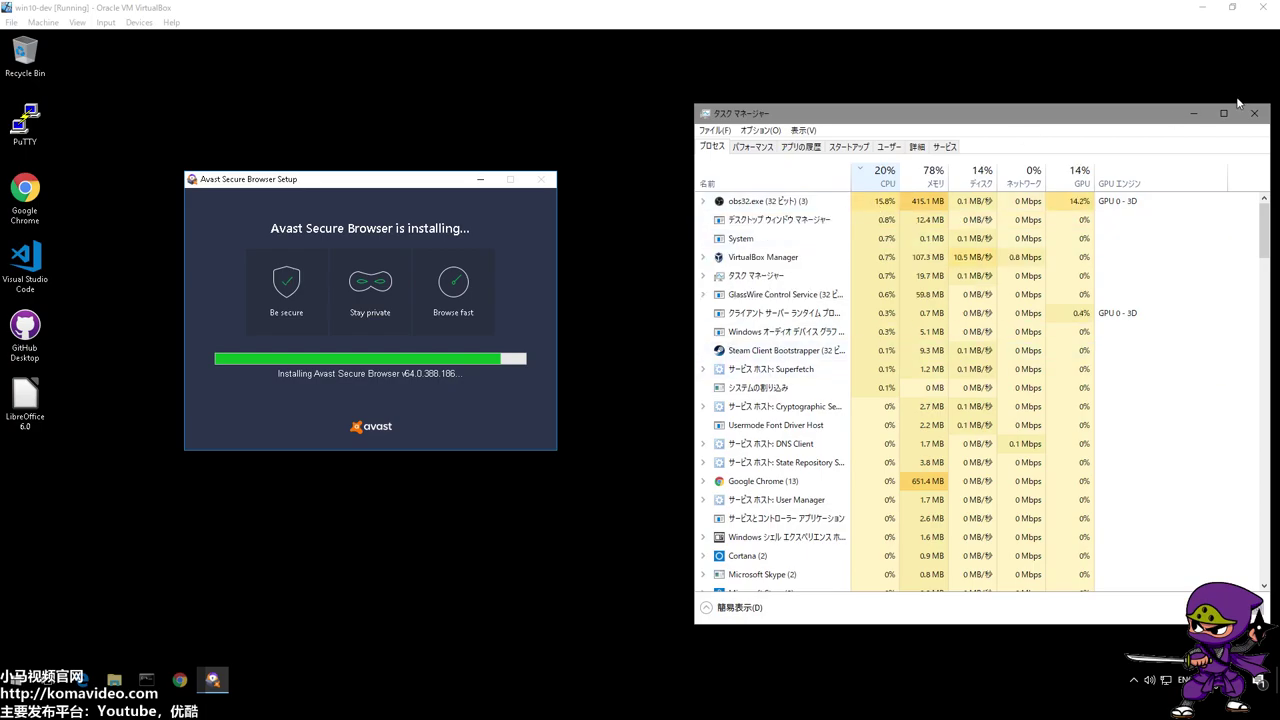
left_click(1193, 113)
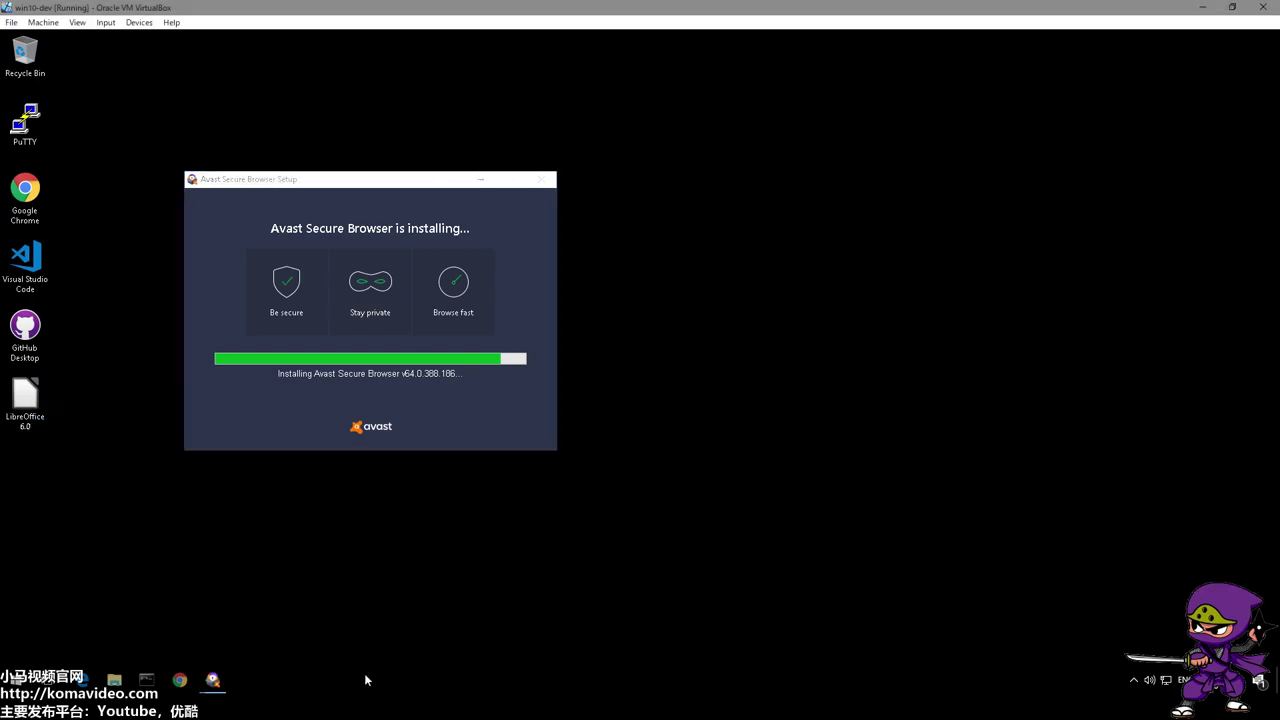
Open Task Manager inside the virtual machine, sort its processes by CPU usage and enlarge it beside the setup window
right_click(639, 688)
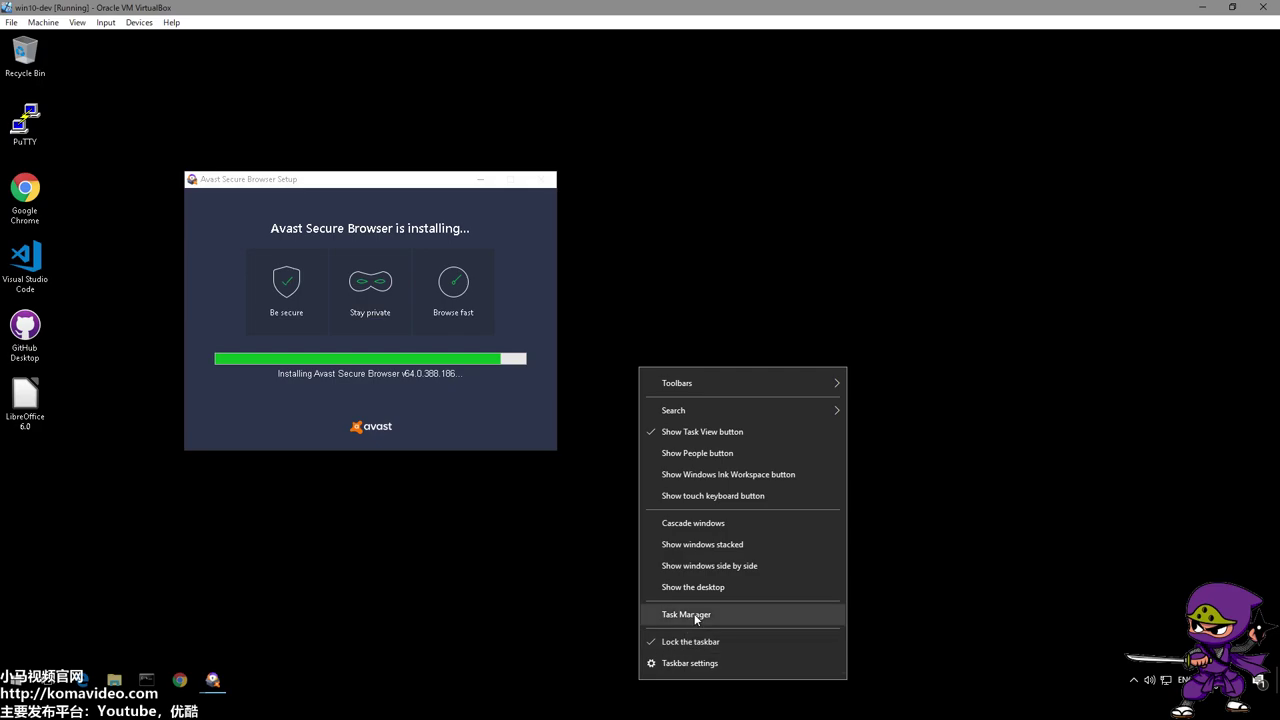
left_click(697, 616)
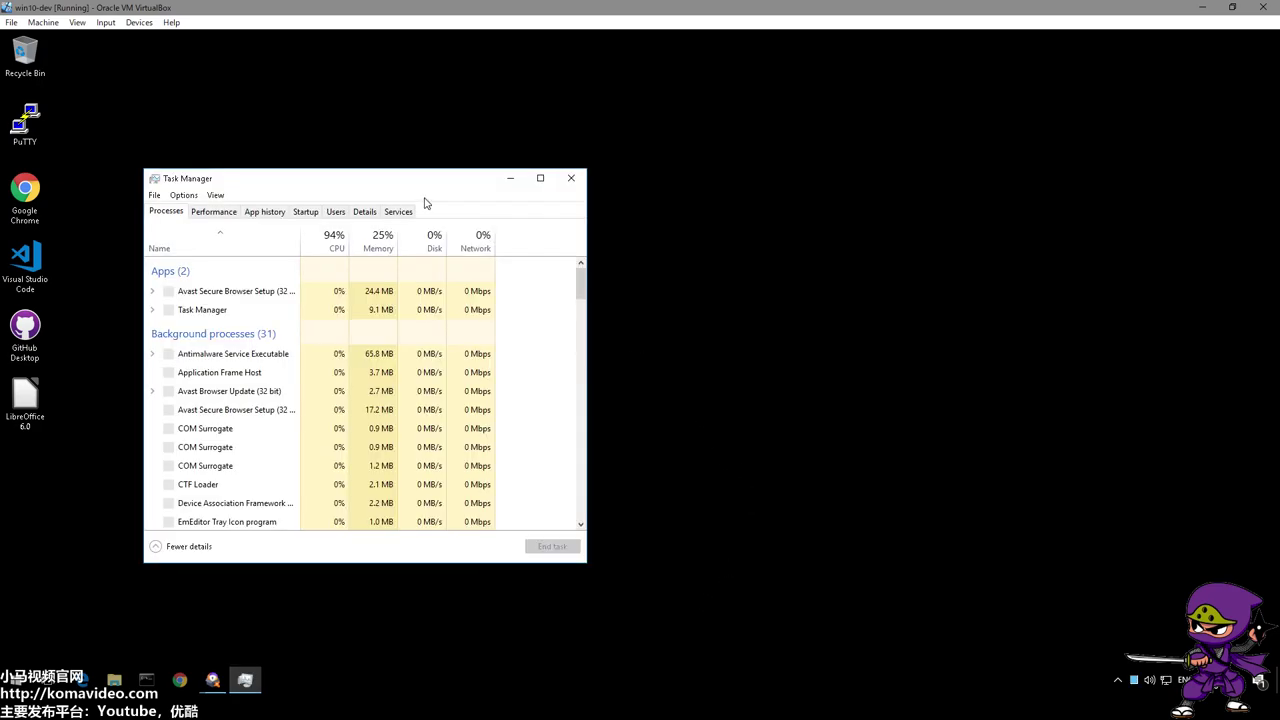
left_click_drag(417, 184, 1023, 131)
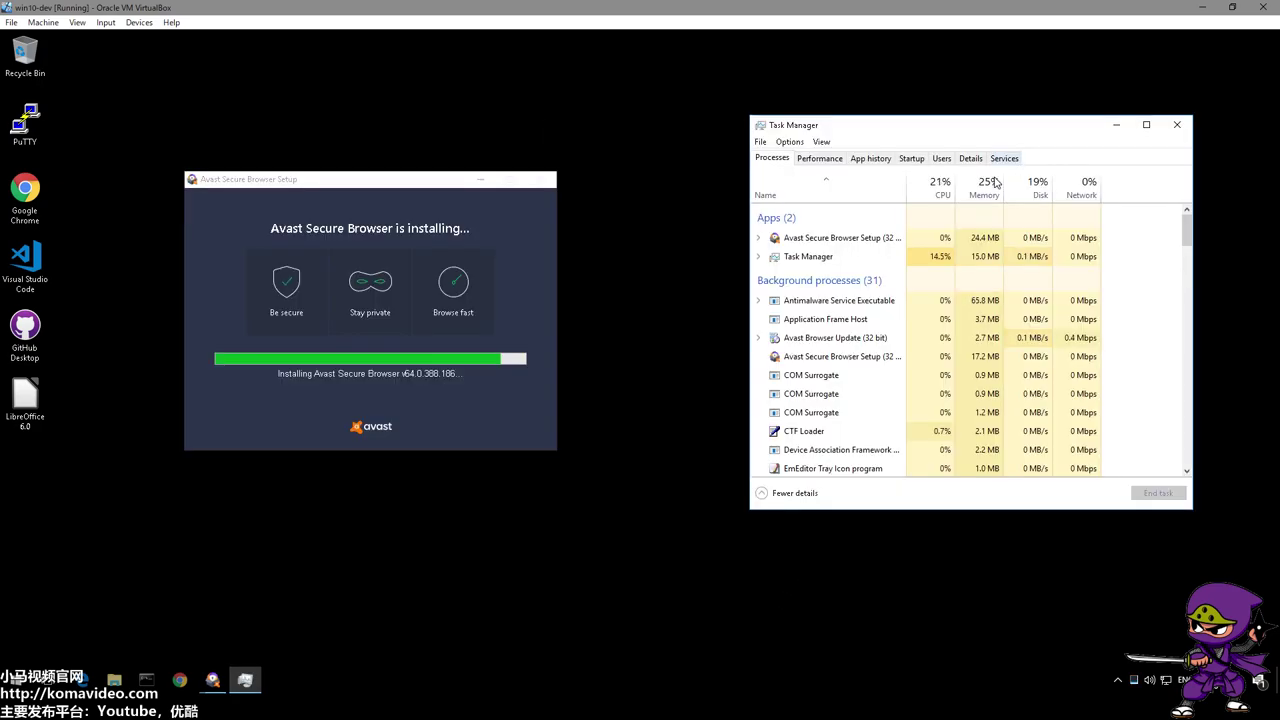
left_click(948, 192)
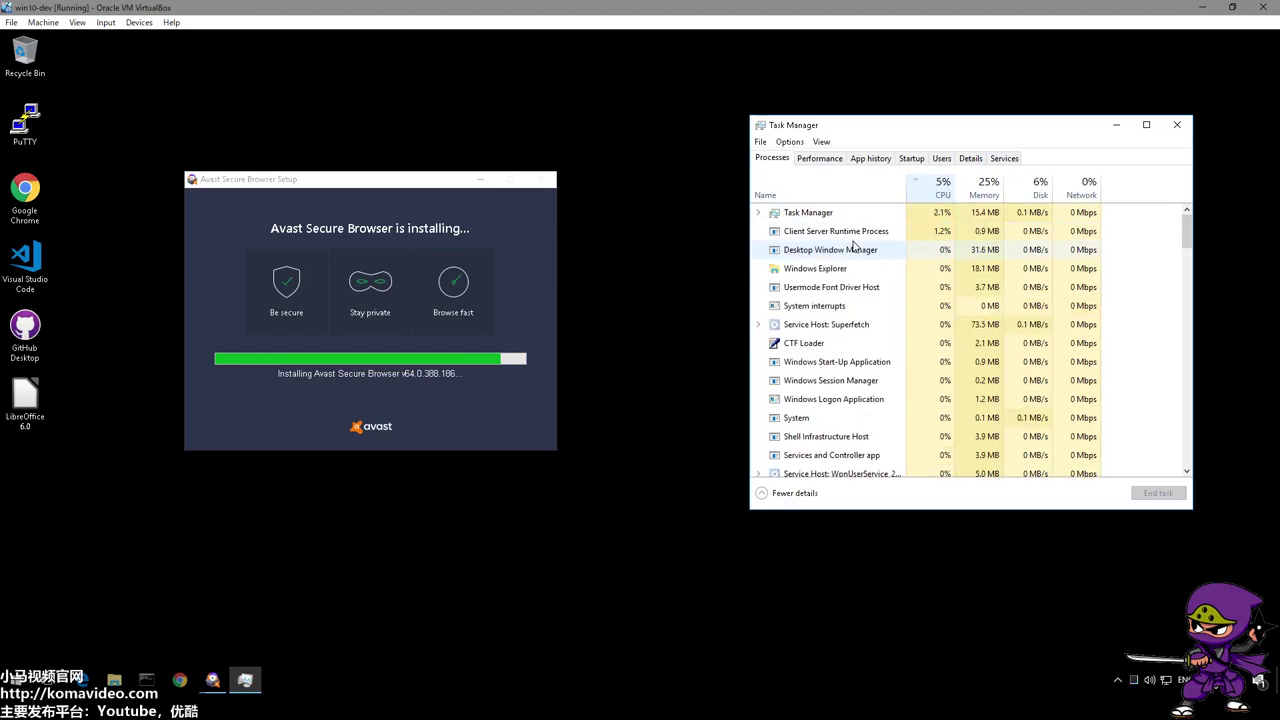
left_click_drag(431, 183, 484, 172)
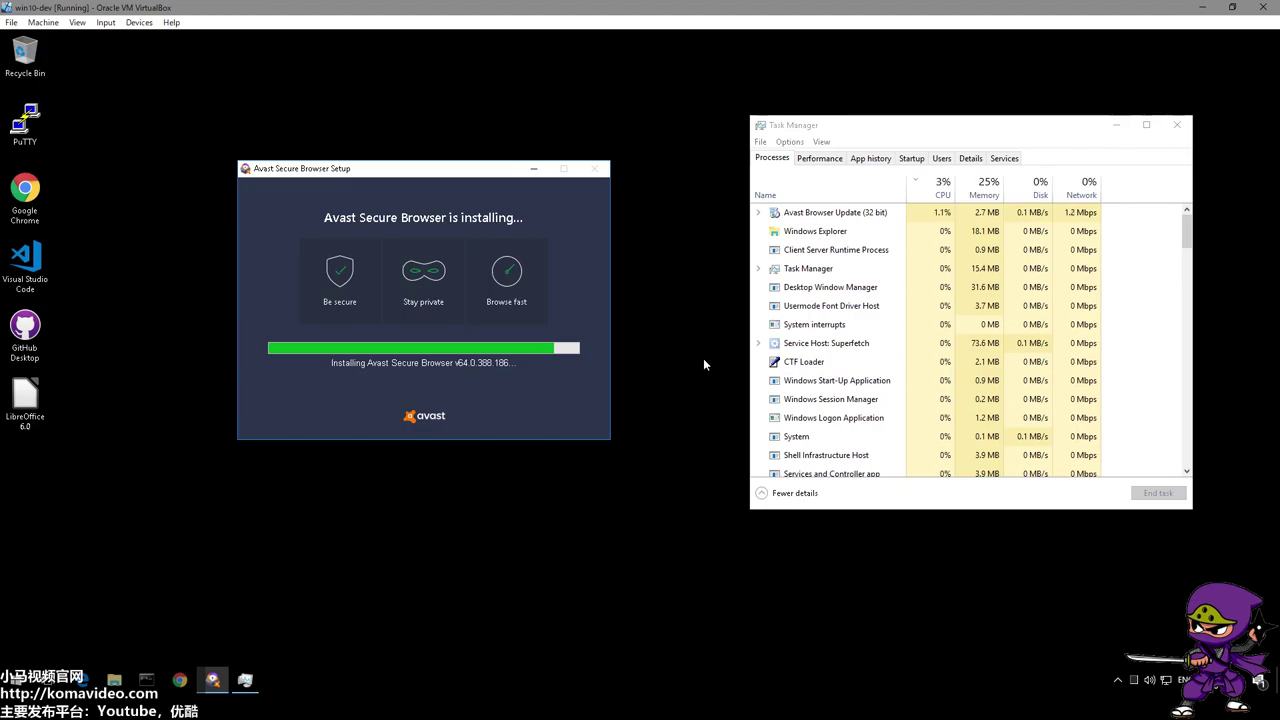
left_click_drag(978, 510, 1033, 670)
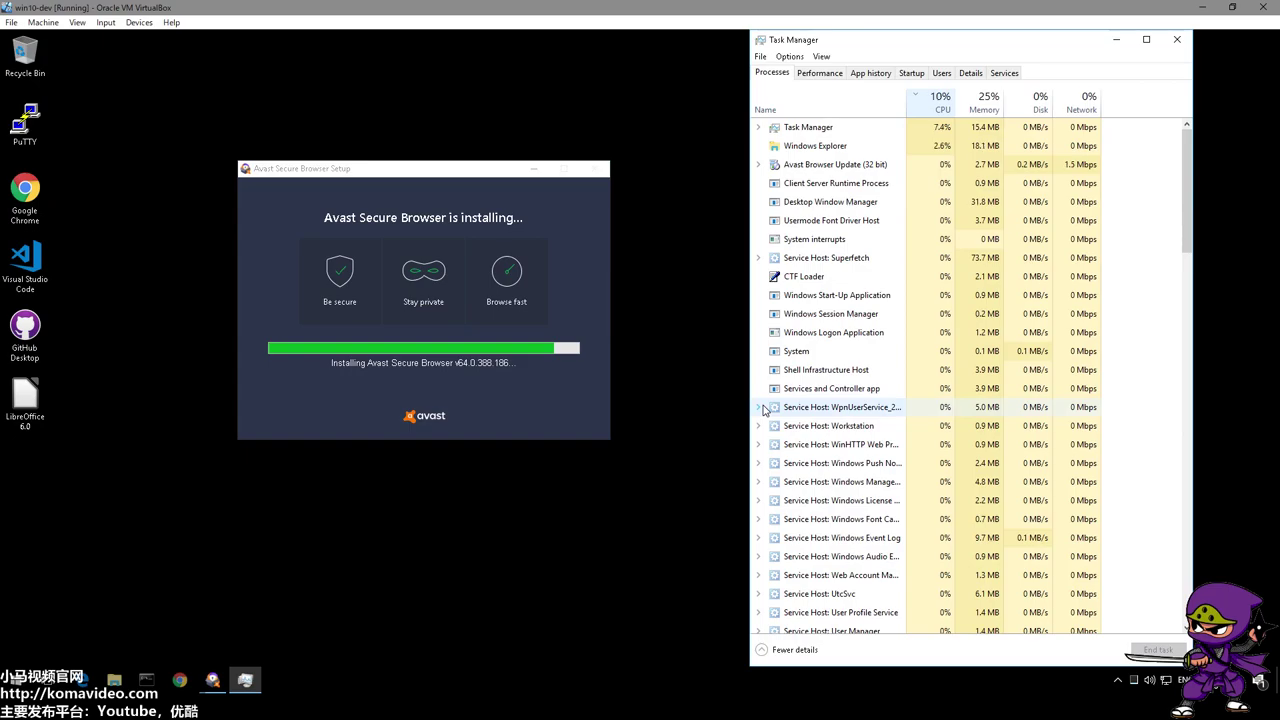
Go to the details of the Client Server Runtime Process and sort the detailed process list by CPU usage
left_click(823, 185)
right_click(823, 185)
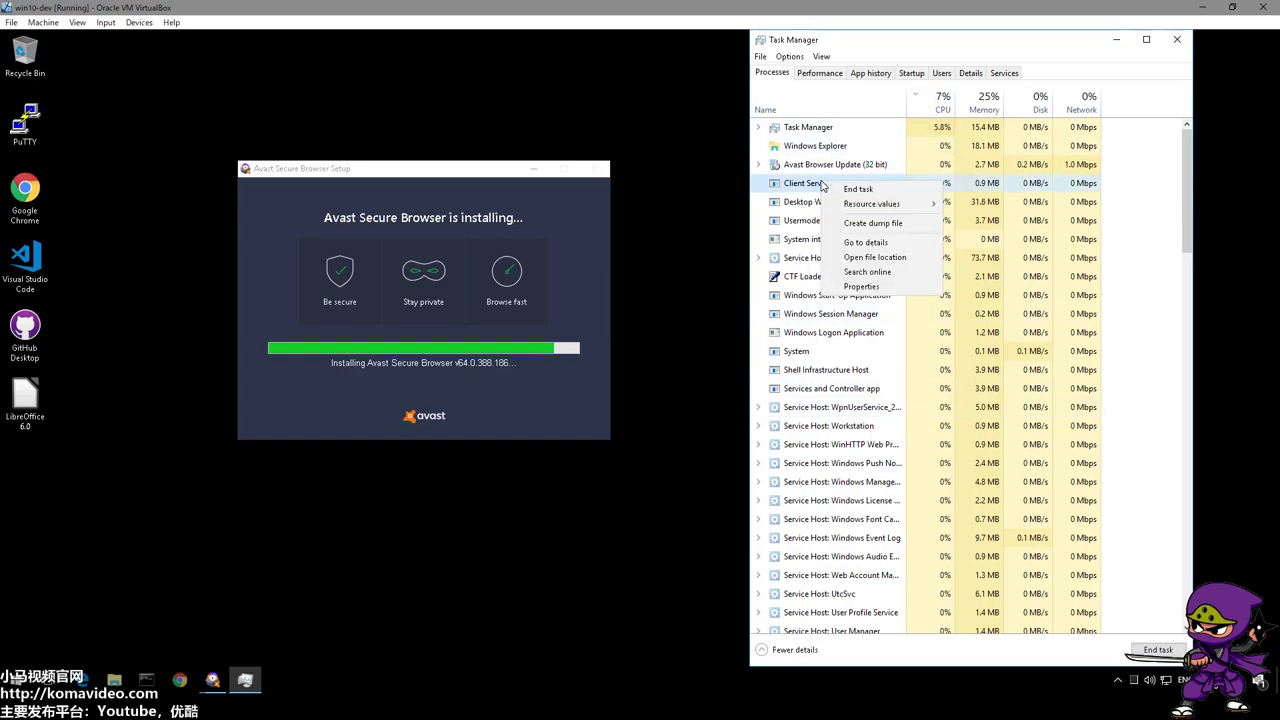
left_click(856, 242)
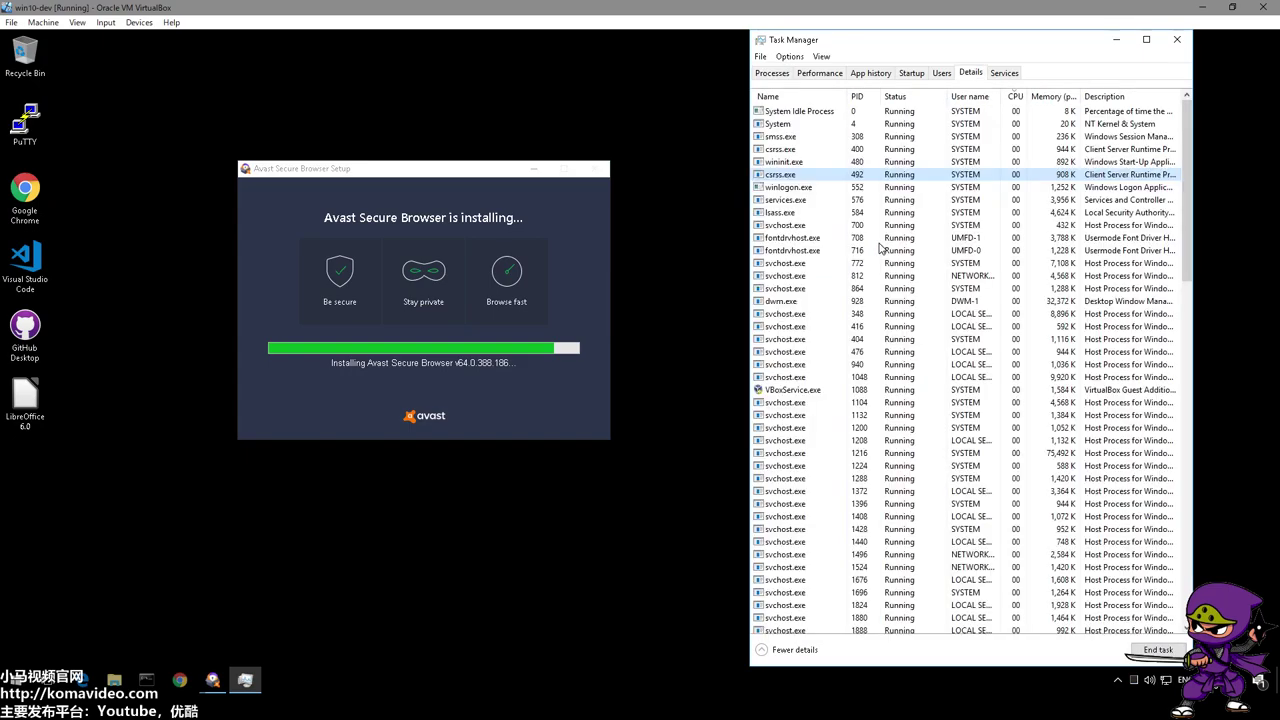
left_click(1013, 116)
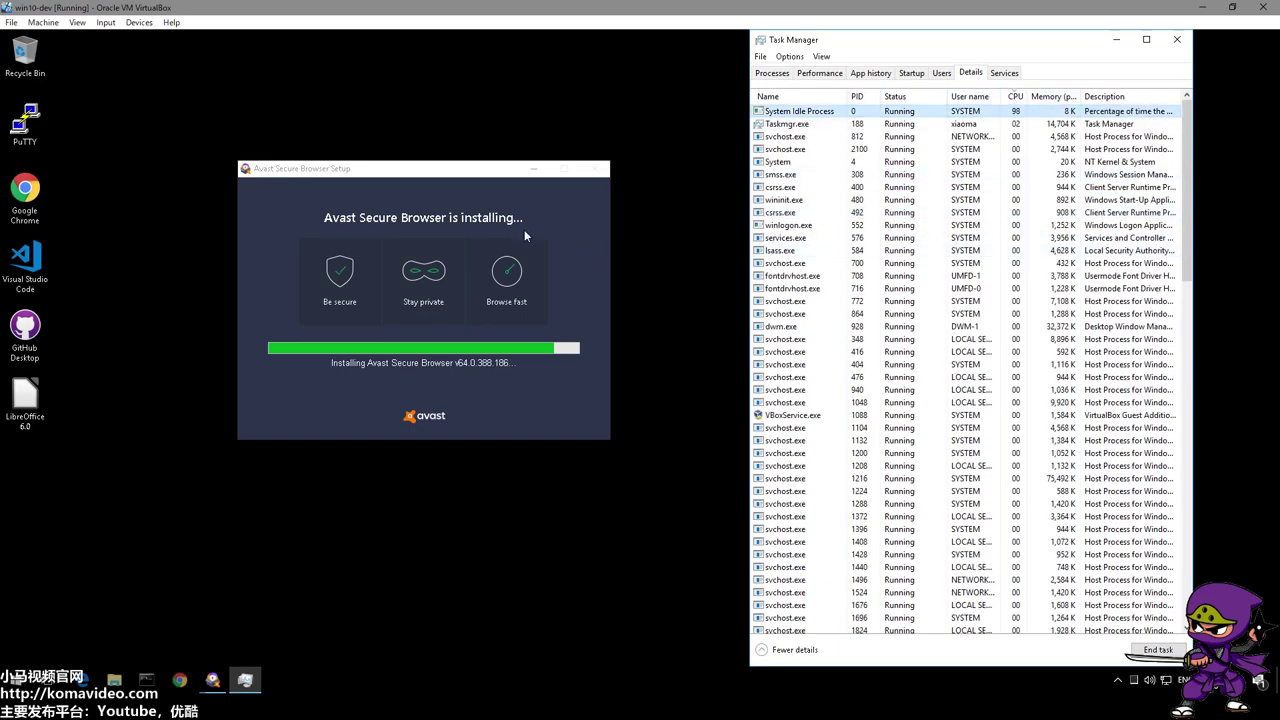
left_click_drag(425, 169, 455, 145)
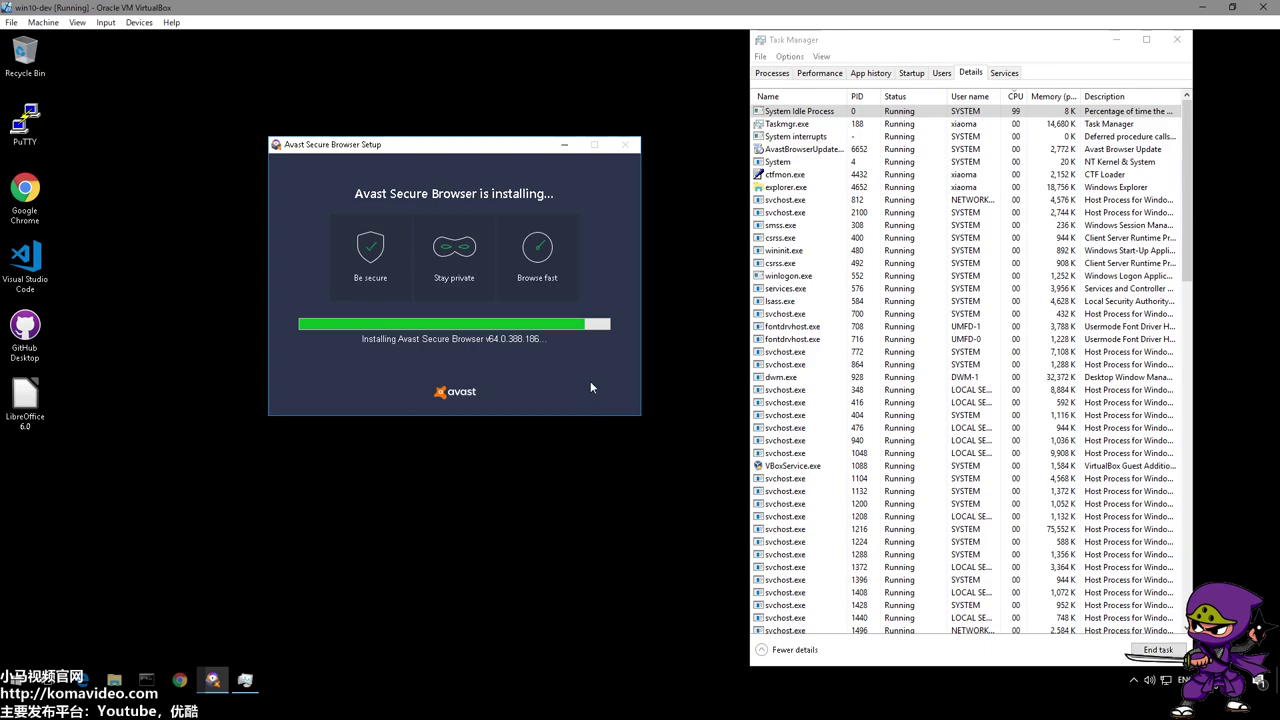
left_click_drag(408, 150, 382, 148)
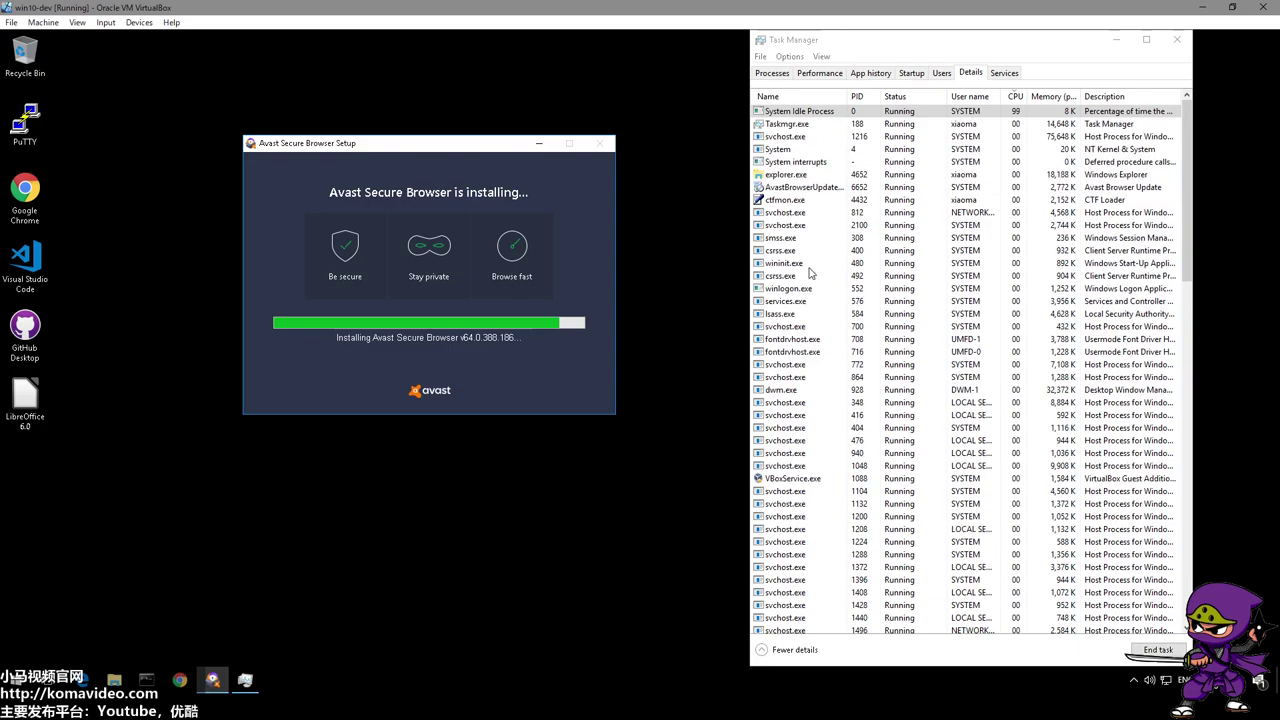
left_click_drag(912, 42, 959, 42)
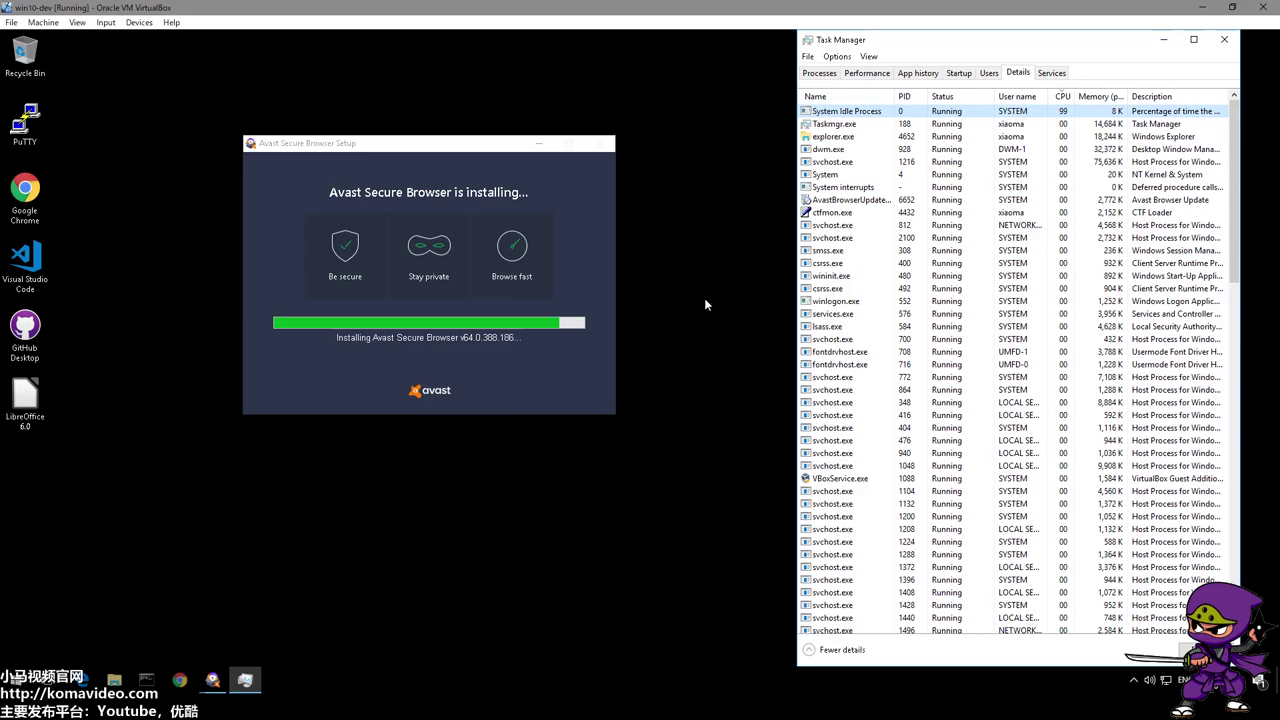
left_click(343, 145)
left_click_drag(343, 145, 231, 150)
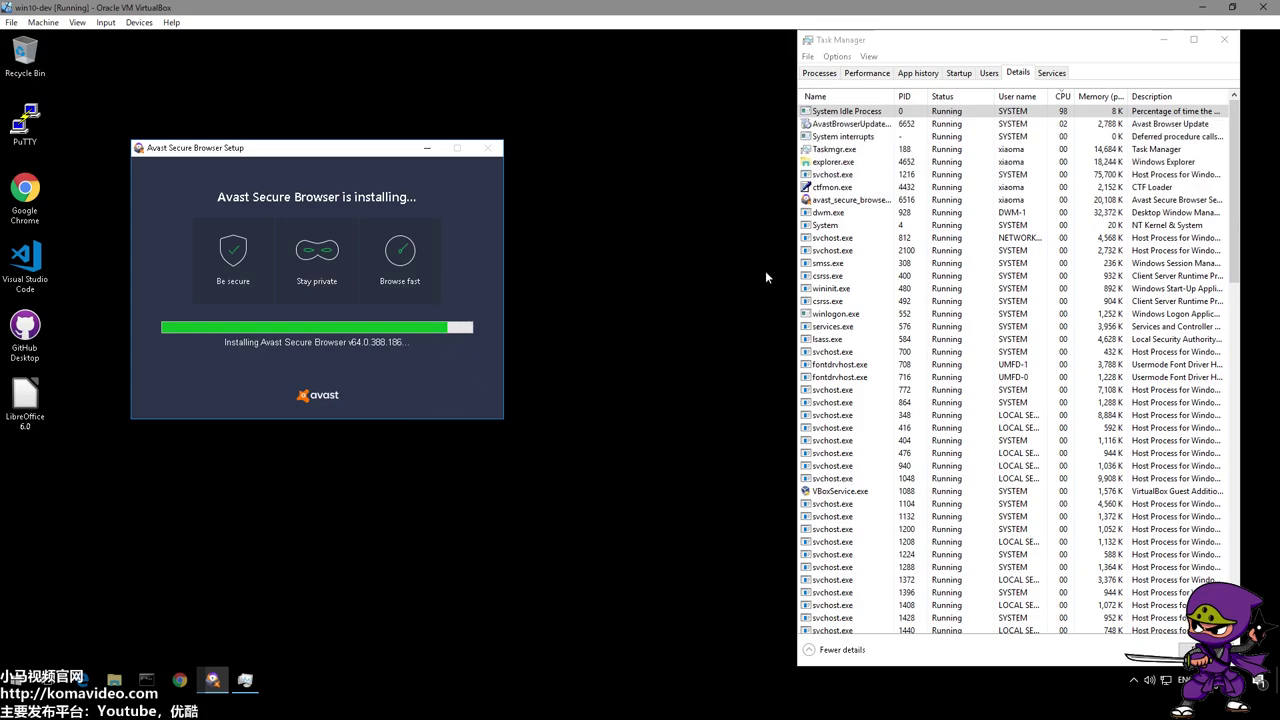
Select the AvastBrowserUpdate process run by SYSTEM and sort the detailed process list by name
left_click(850, 149)
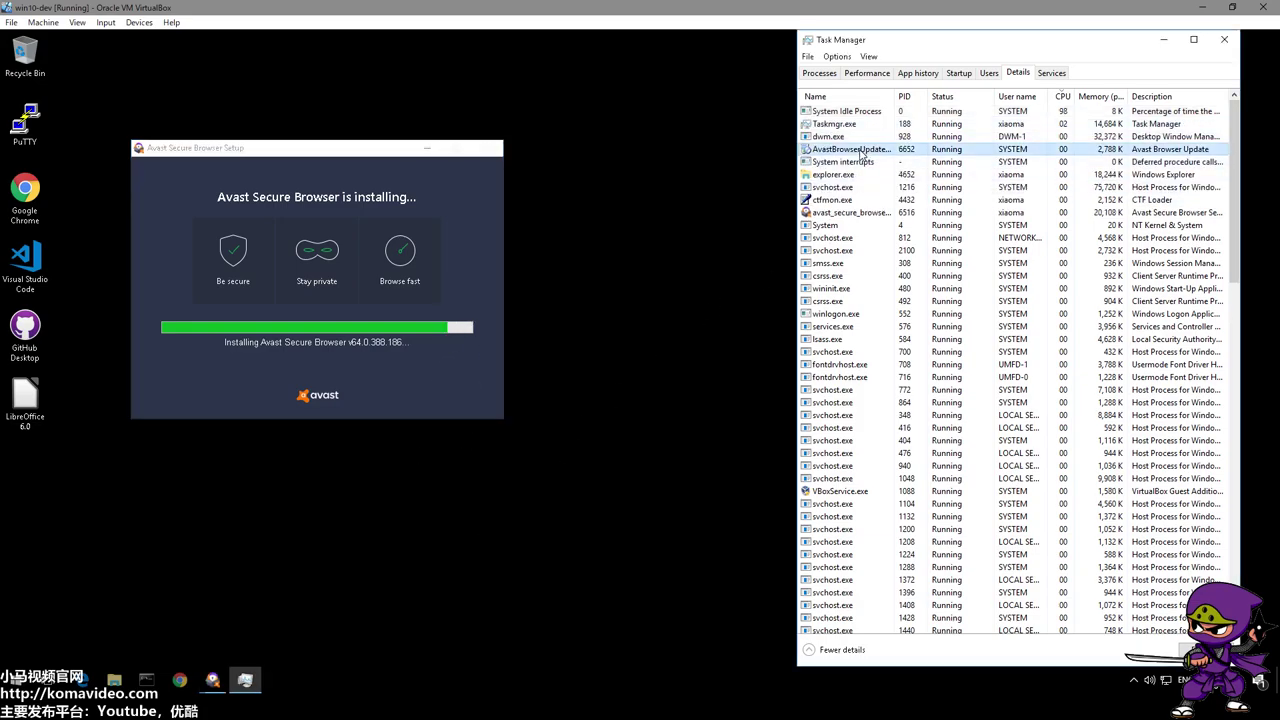
left_click(840, 96)
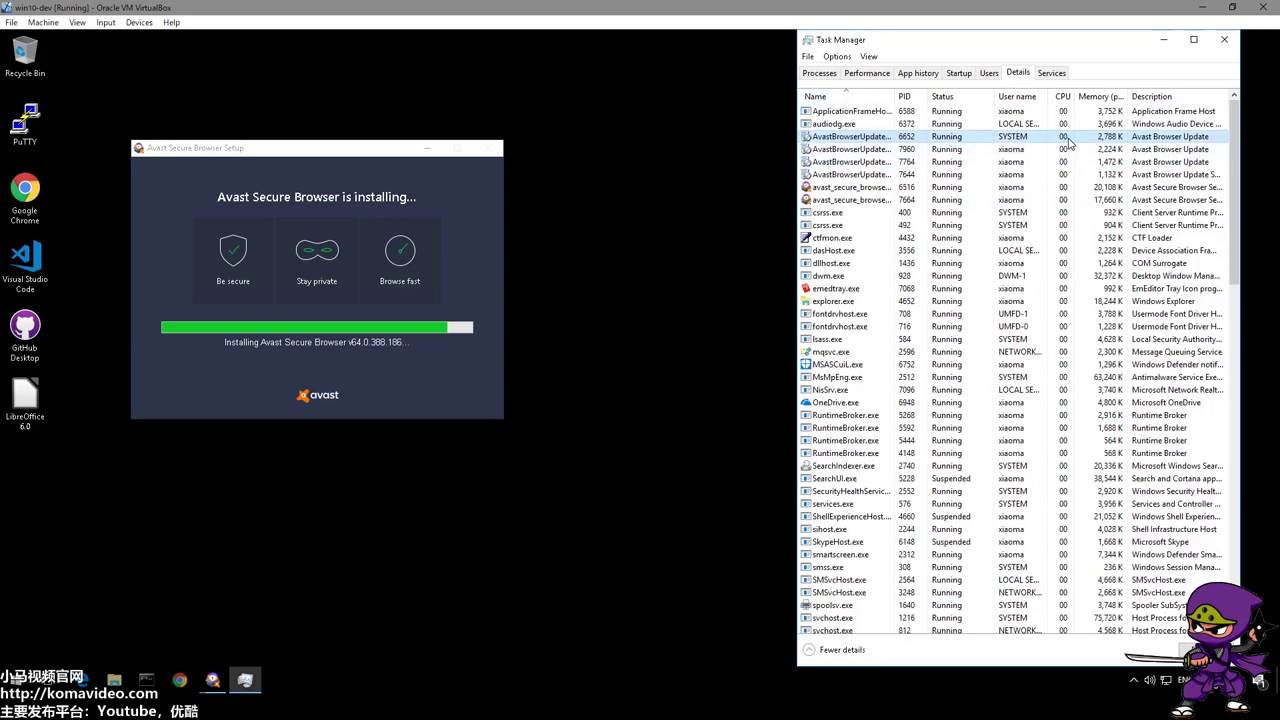
left_click_drag(303, 150, 498, 153)
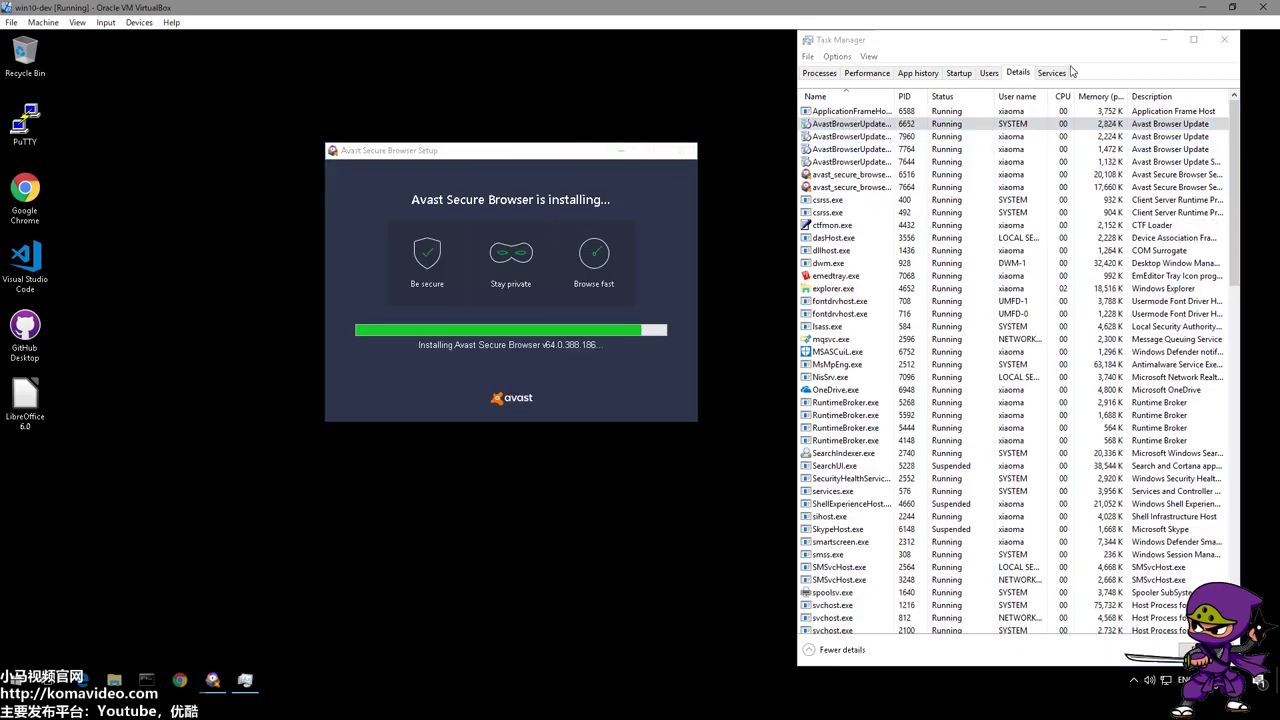
left_click(1223, 40)
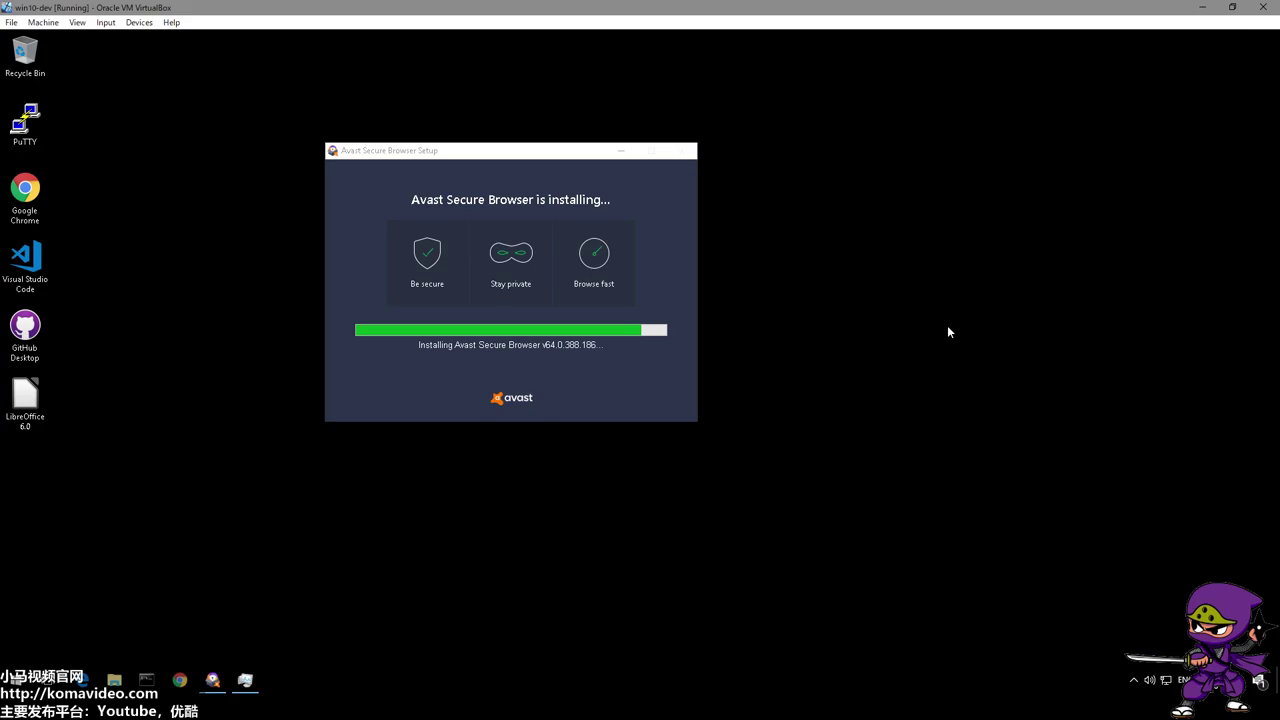
left_click_drag(483, 152, 318, 148)
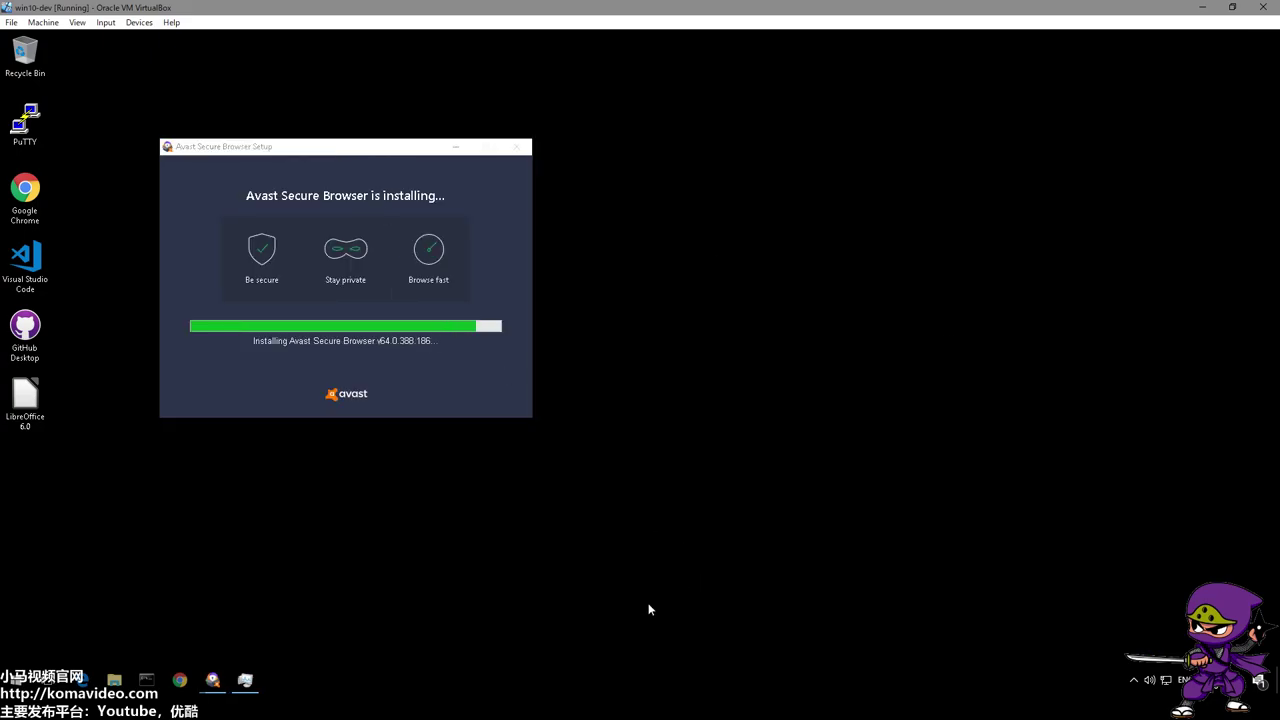
left_click(245, 680)
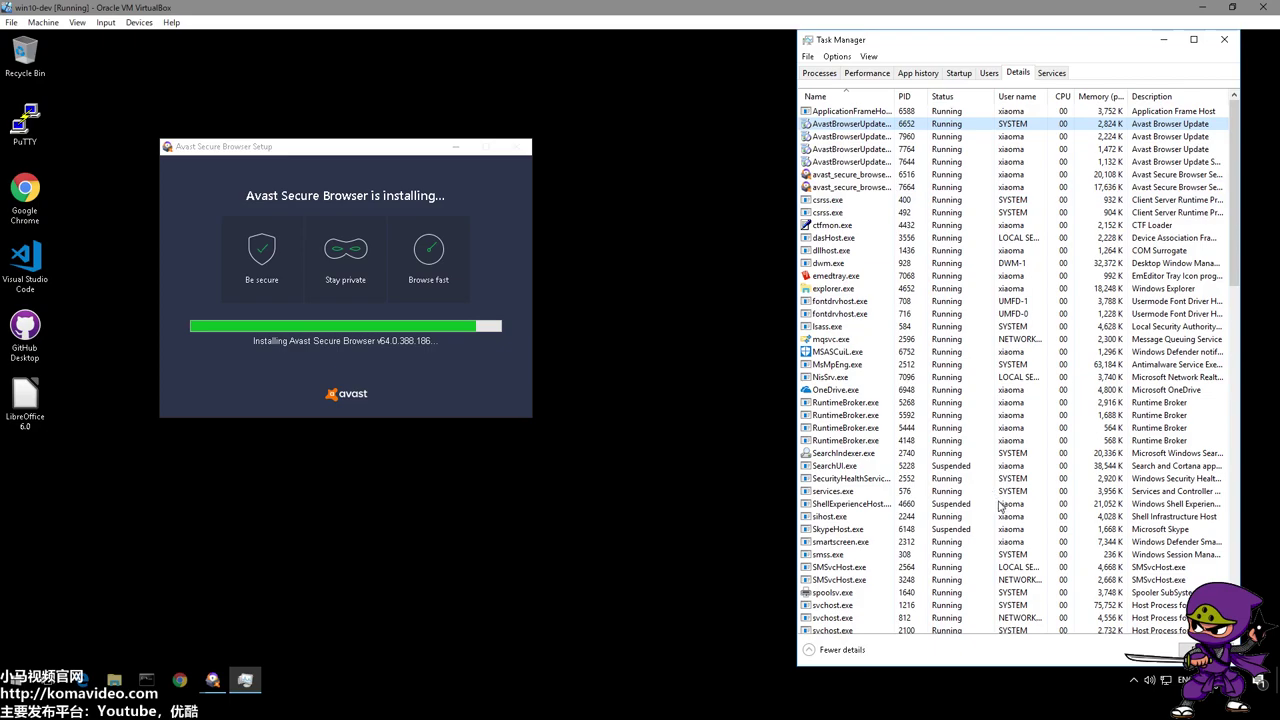
Check the protection status in the virtual machine's Windows Defender Security Center and minimize its window
left_click(1128, 686)
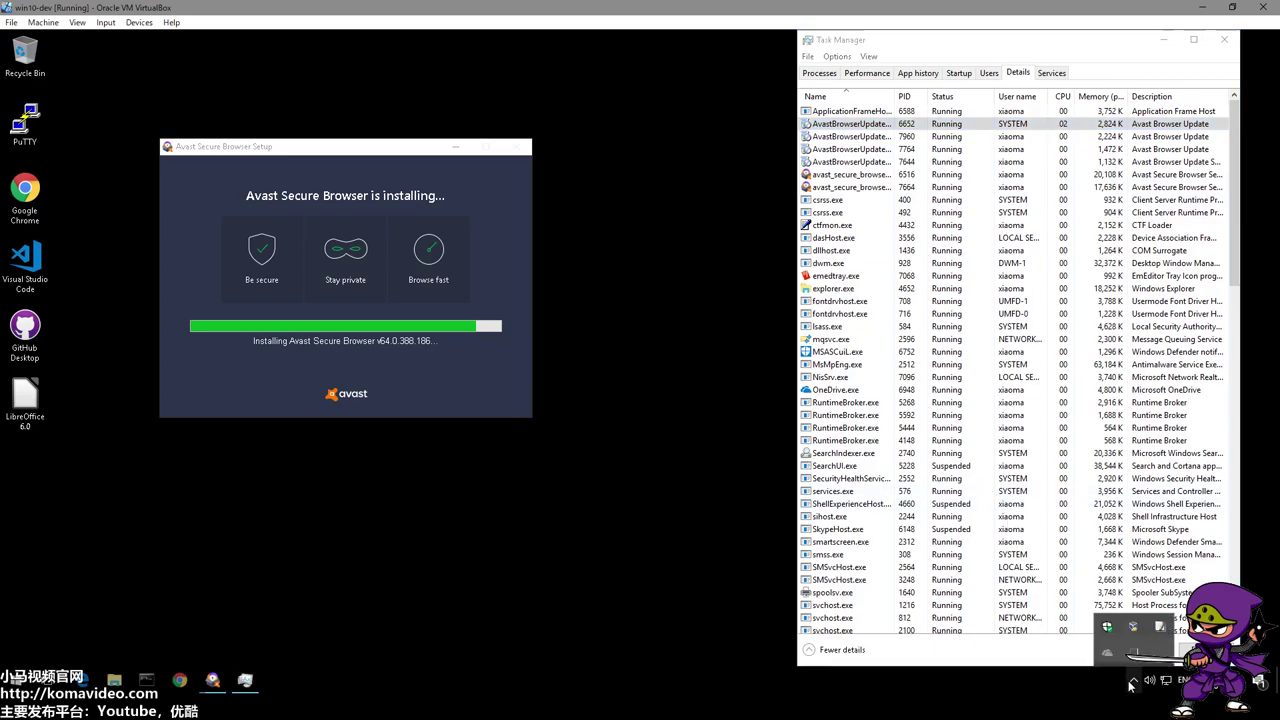
left_click(1108, 627)
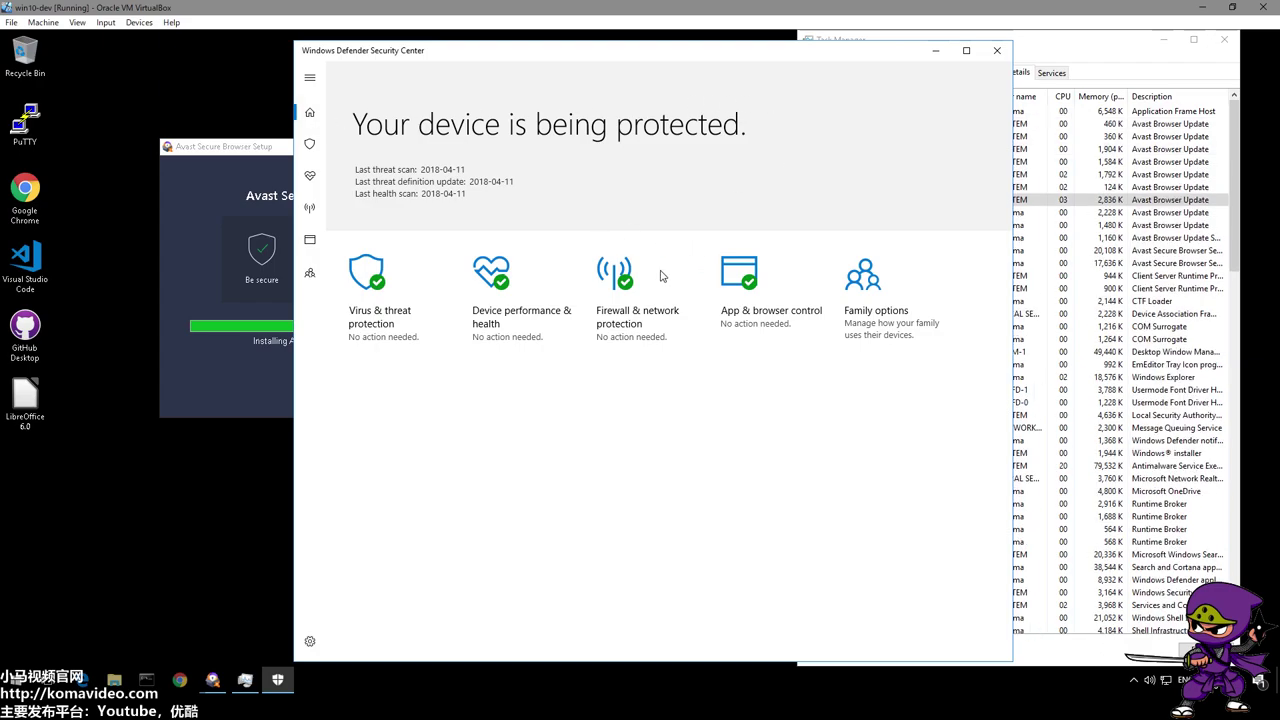
left_click(935, 50)
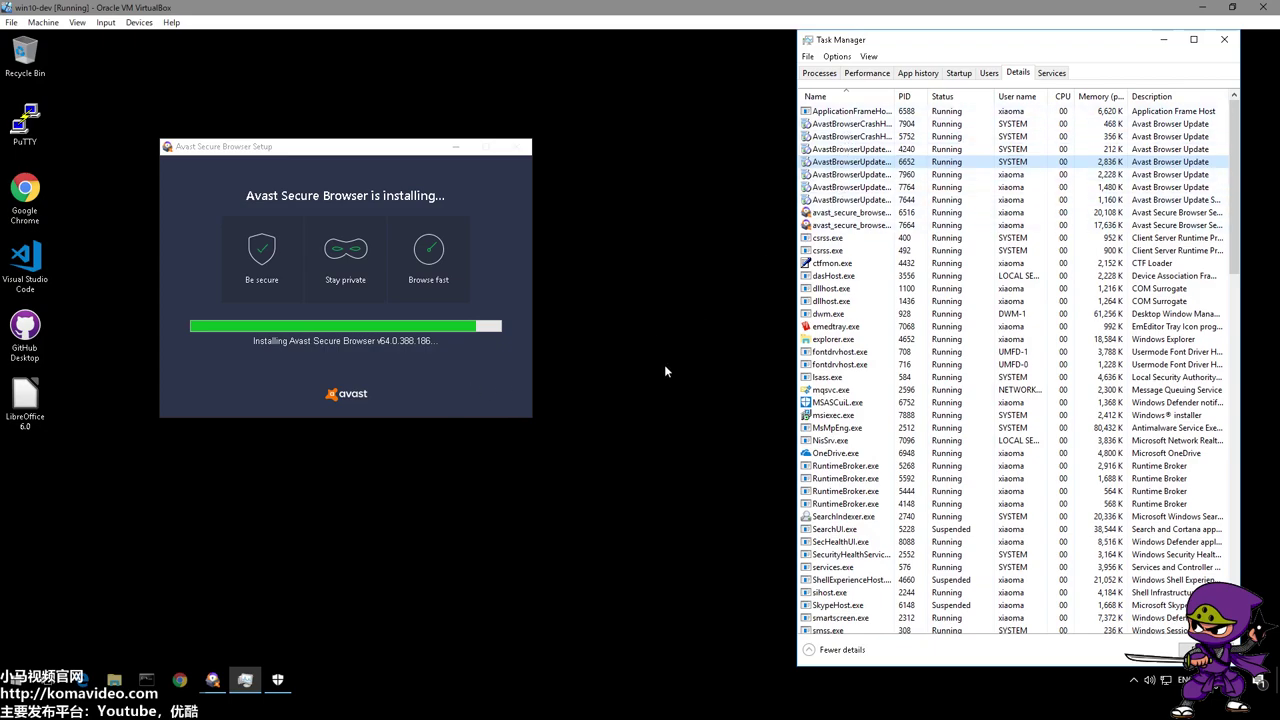
left_click(674, 268)
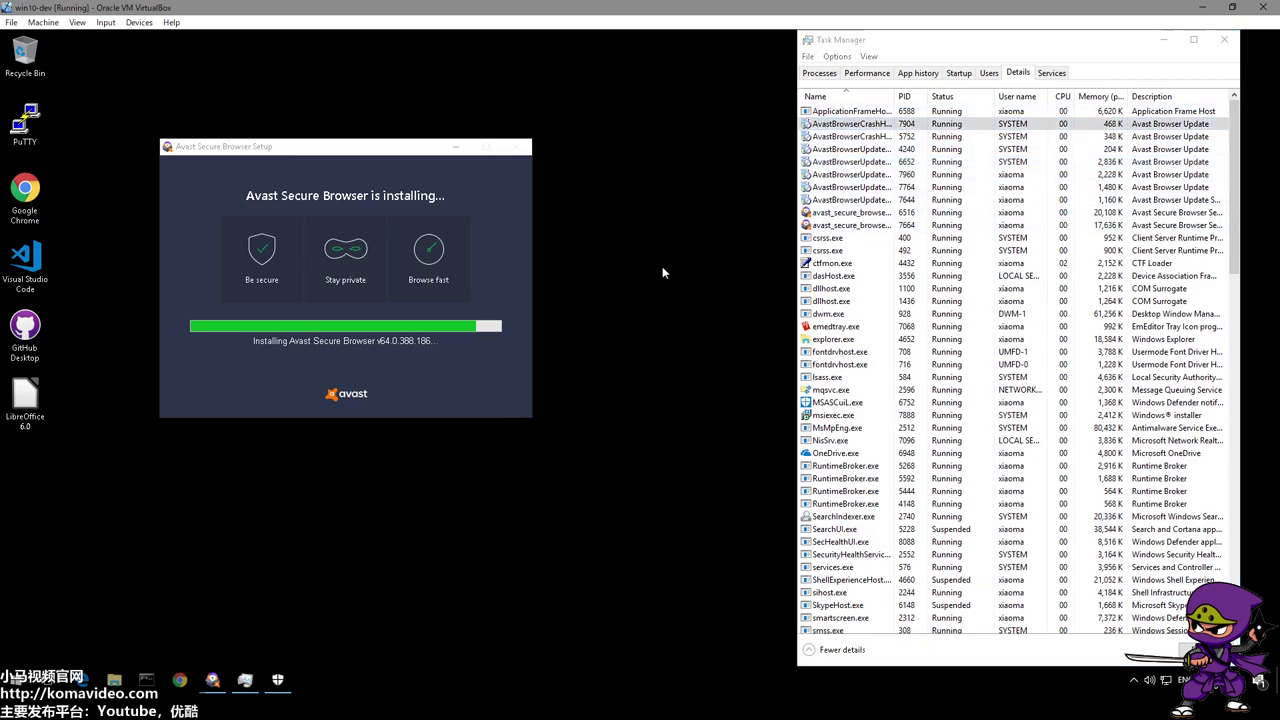
Move the Avast Secure Browser Setup window slightly lower on the virtual machine's desktop
left_click_drag(358, 152, 358, 195)
left_click(613, 167)
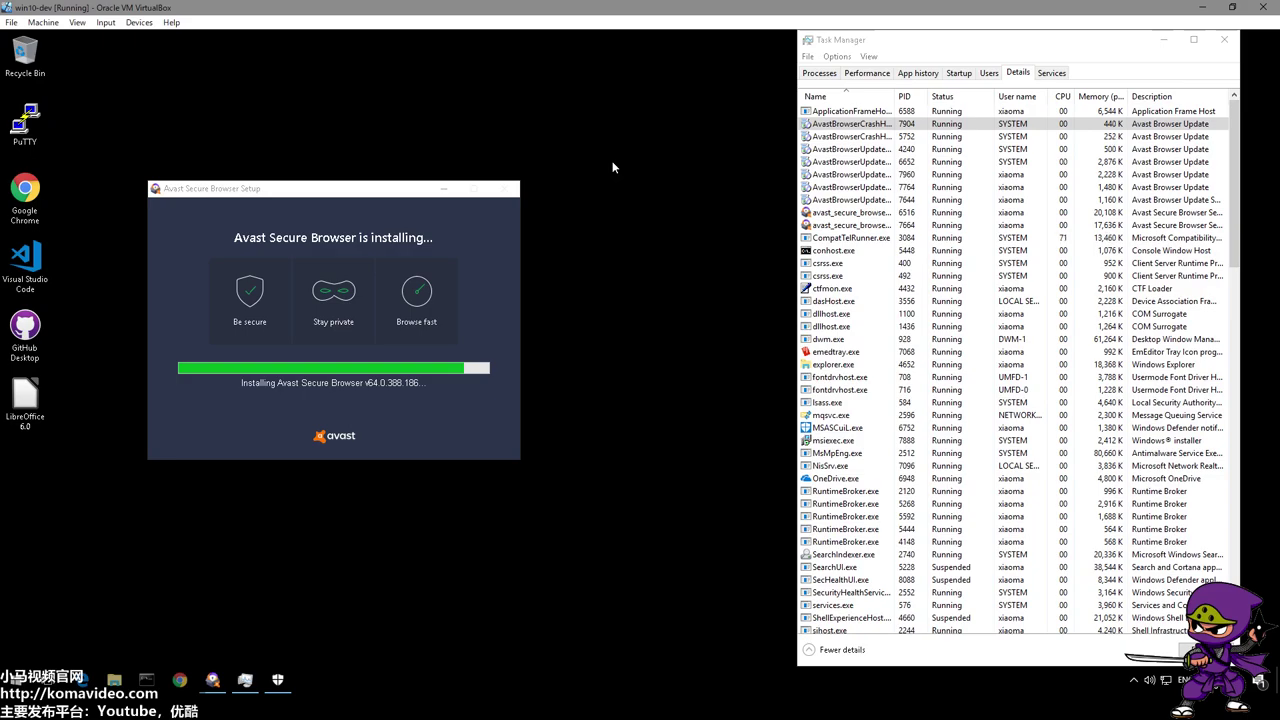
mouse_move(263, 192)
left_mouse_down()
mouse_move(319, 284)
mouse_move(286, 196)
left_mouse_up()
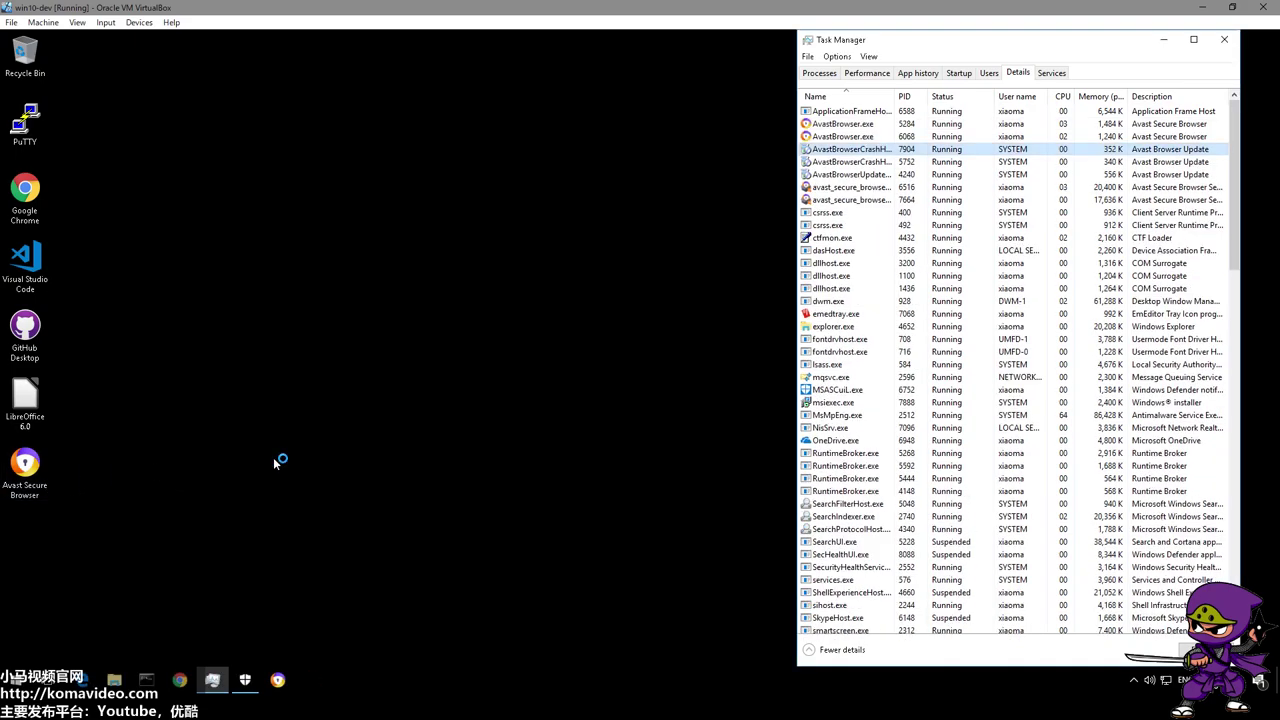
Minimize Task Manager, continue with Express Settings in the Avast Secure Browser welcome dialog and maximize the browser
left_click(1164, 40)
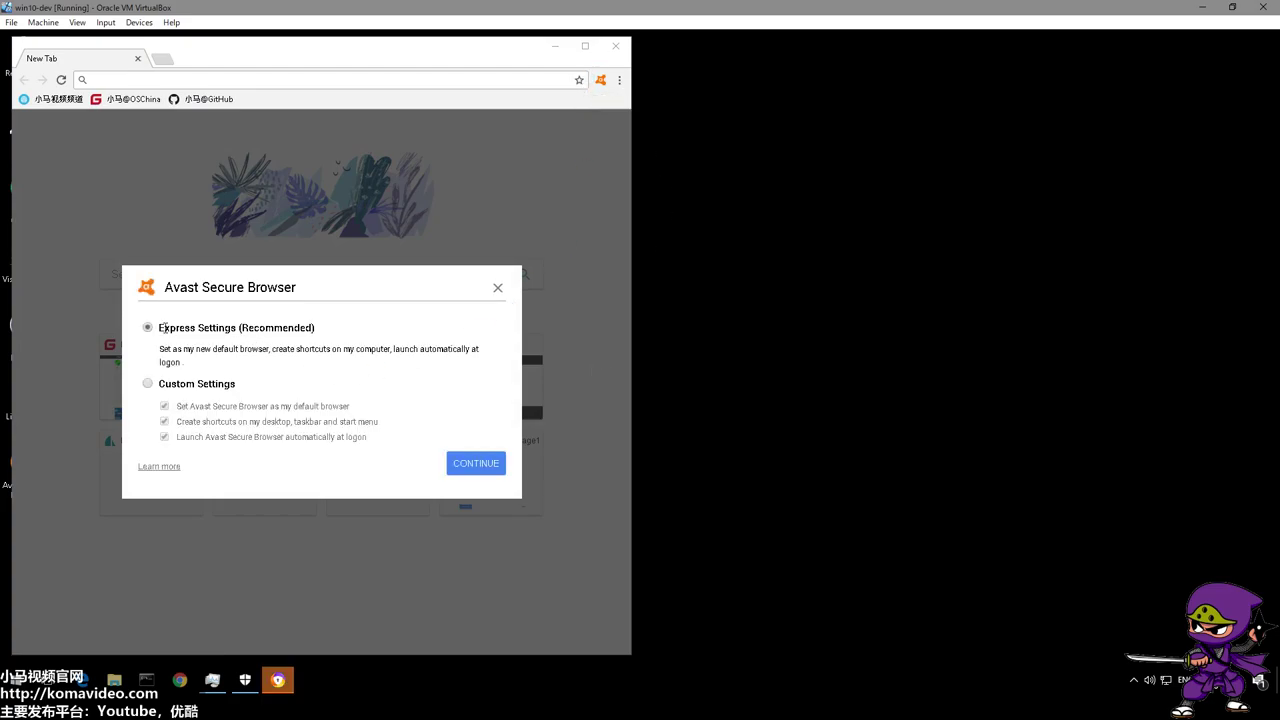
left_click_drag(162, 327, 255, 335)
left_click(380, 347)
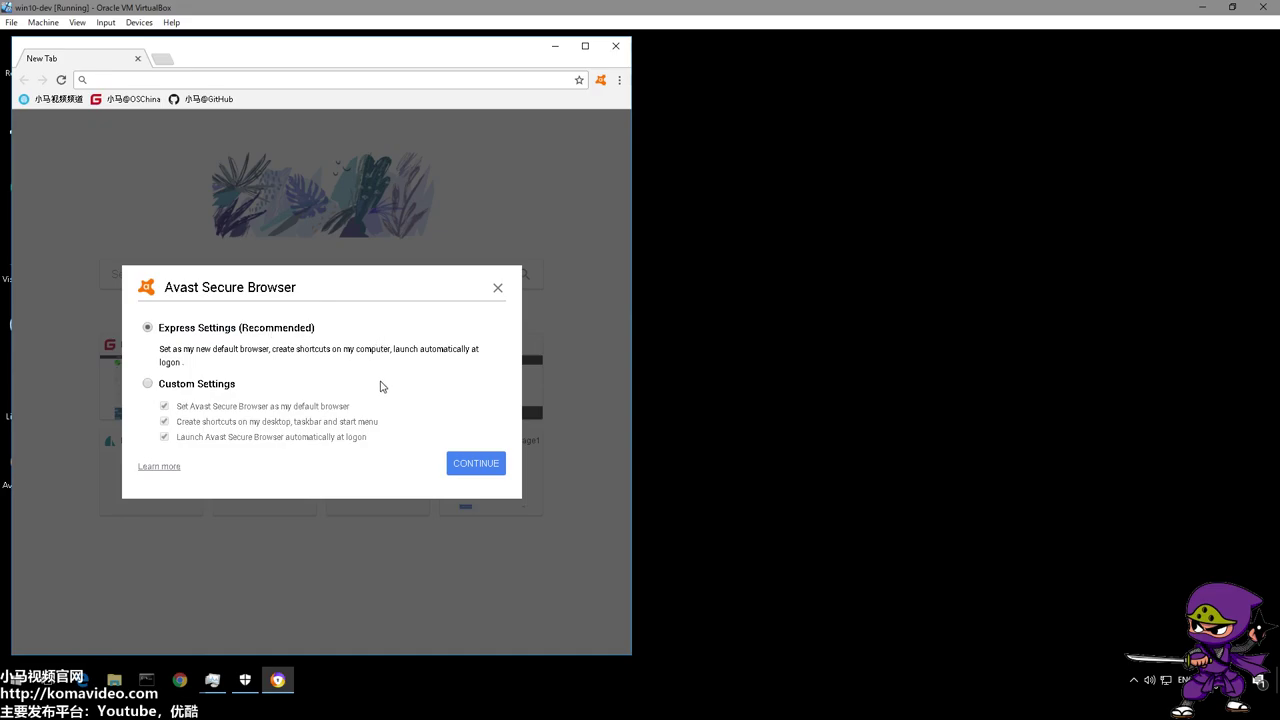
left_click(503, 468)
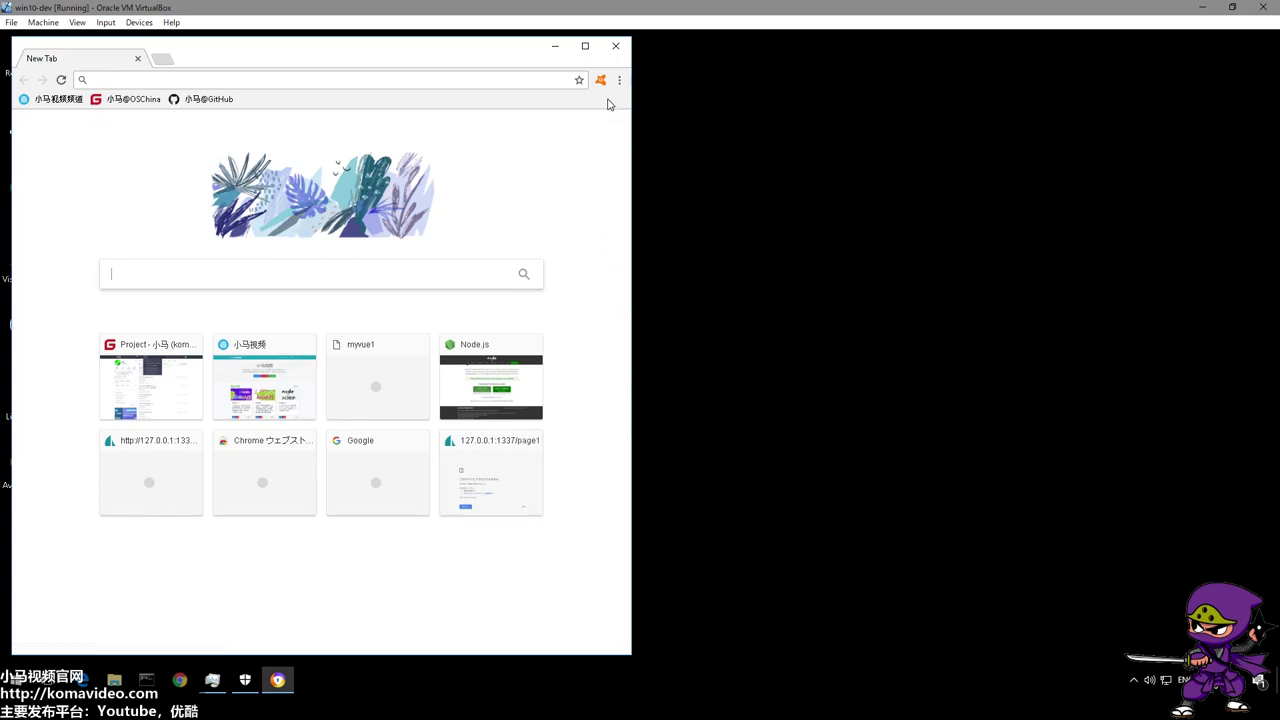
left_click(585, 46)
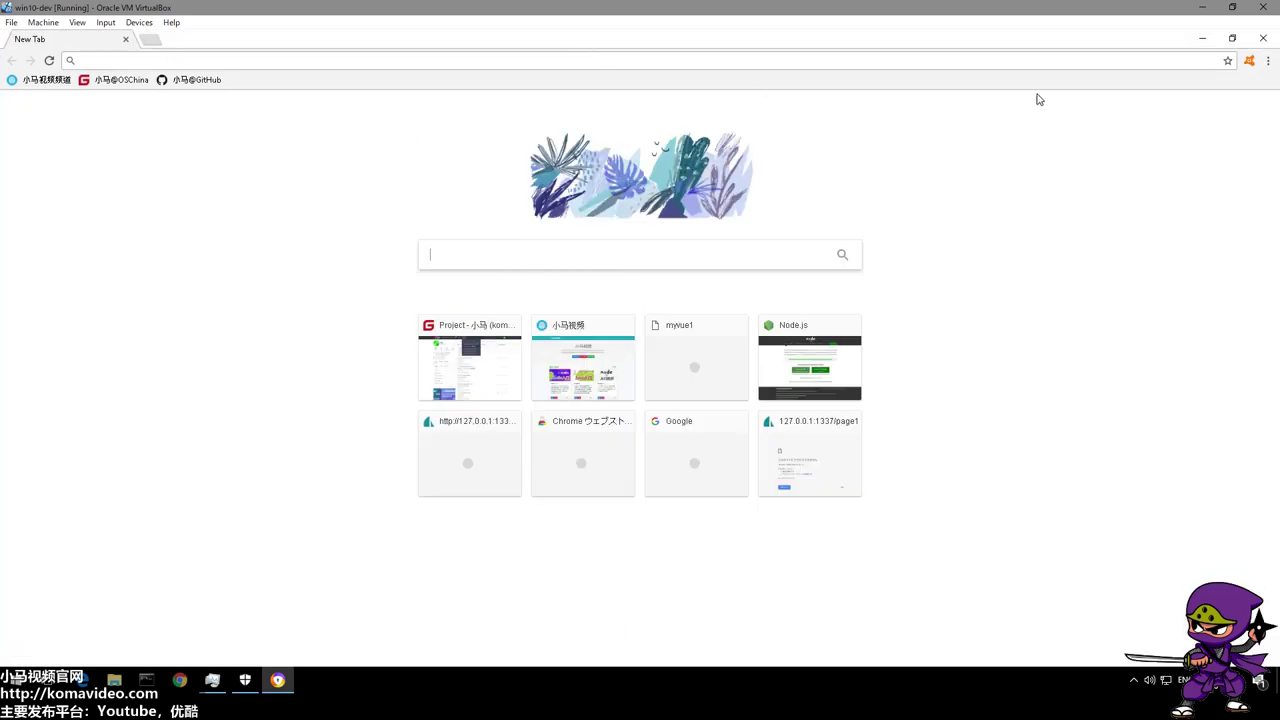
left_click(1267, 61)
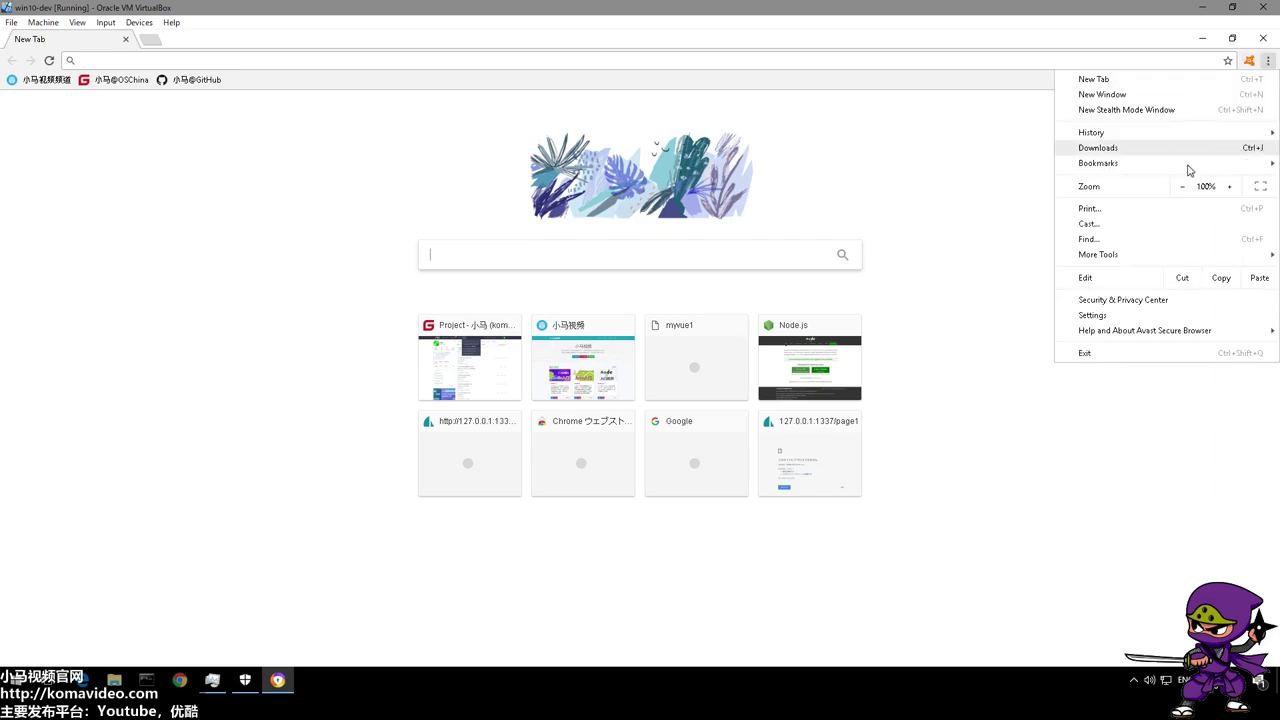
mouse_move(1168, 166)
key("Escape")
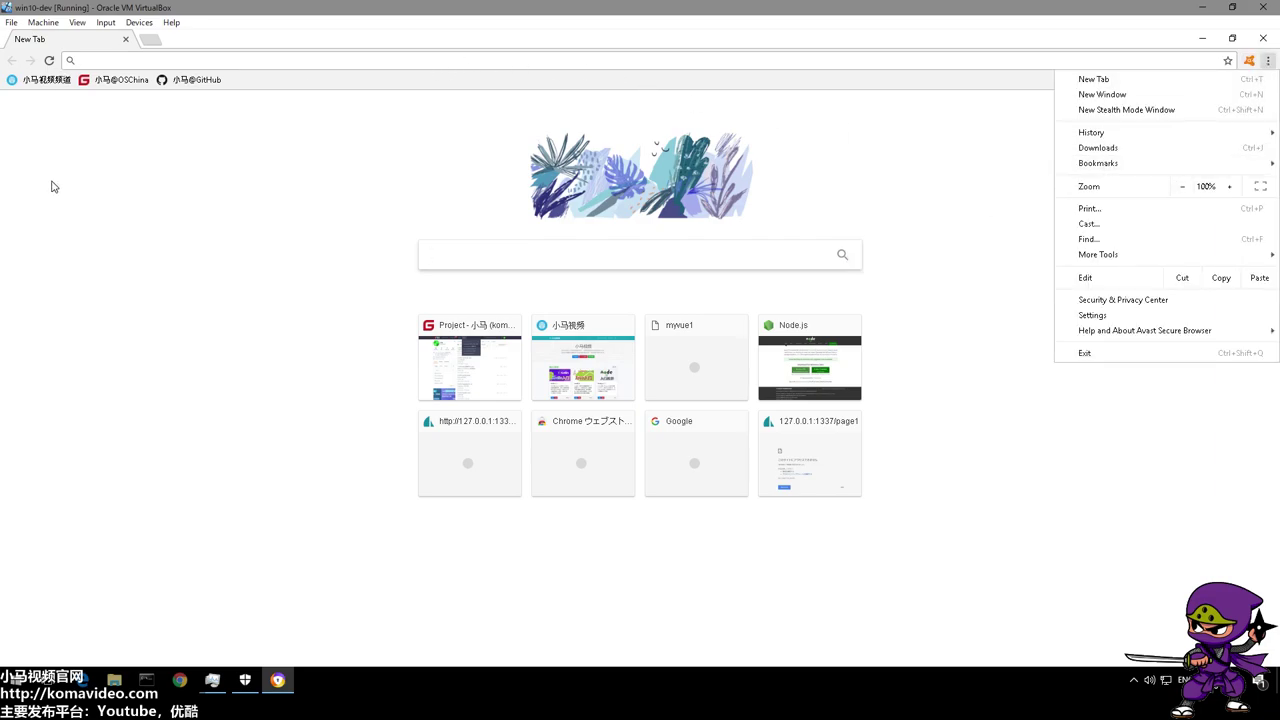
key("Escape")
Open the bookmarked 小马视频频道 site and choose never to translate this site
left_click(45, 79)
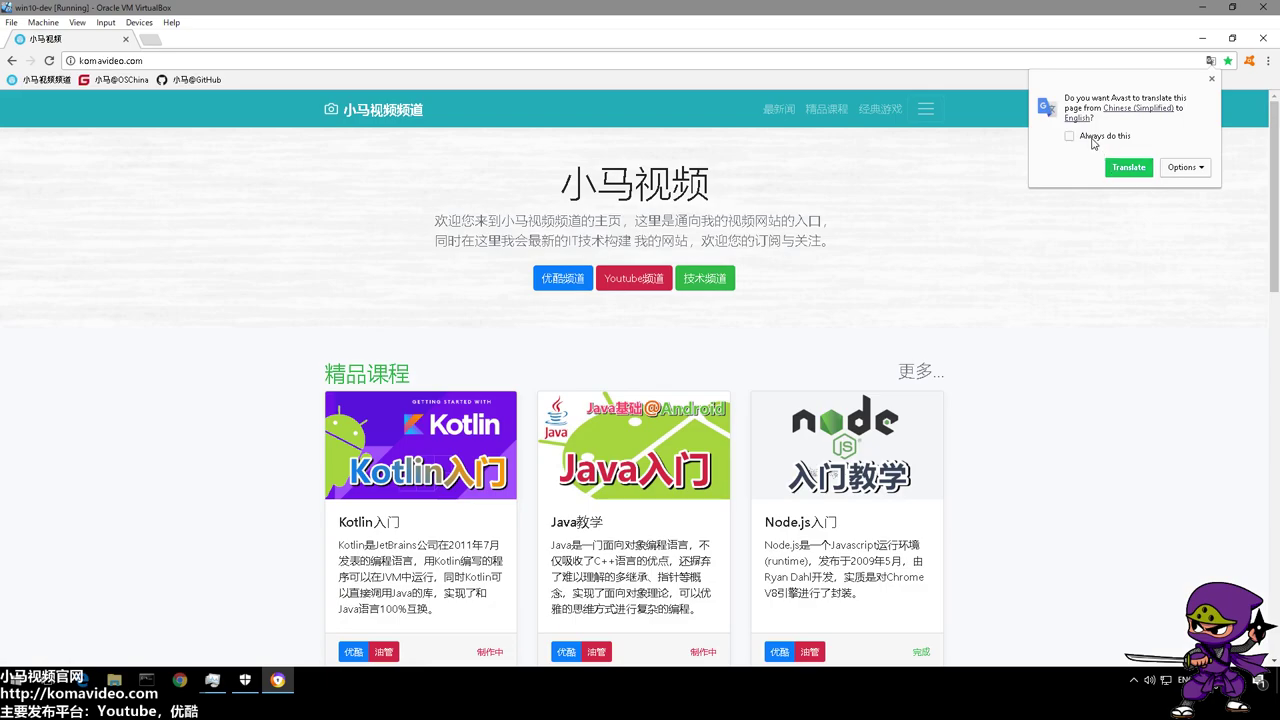
left_click(1187, 170)
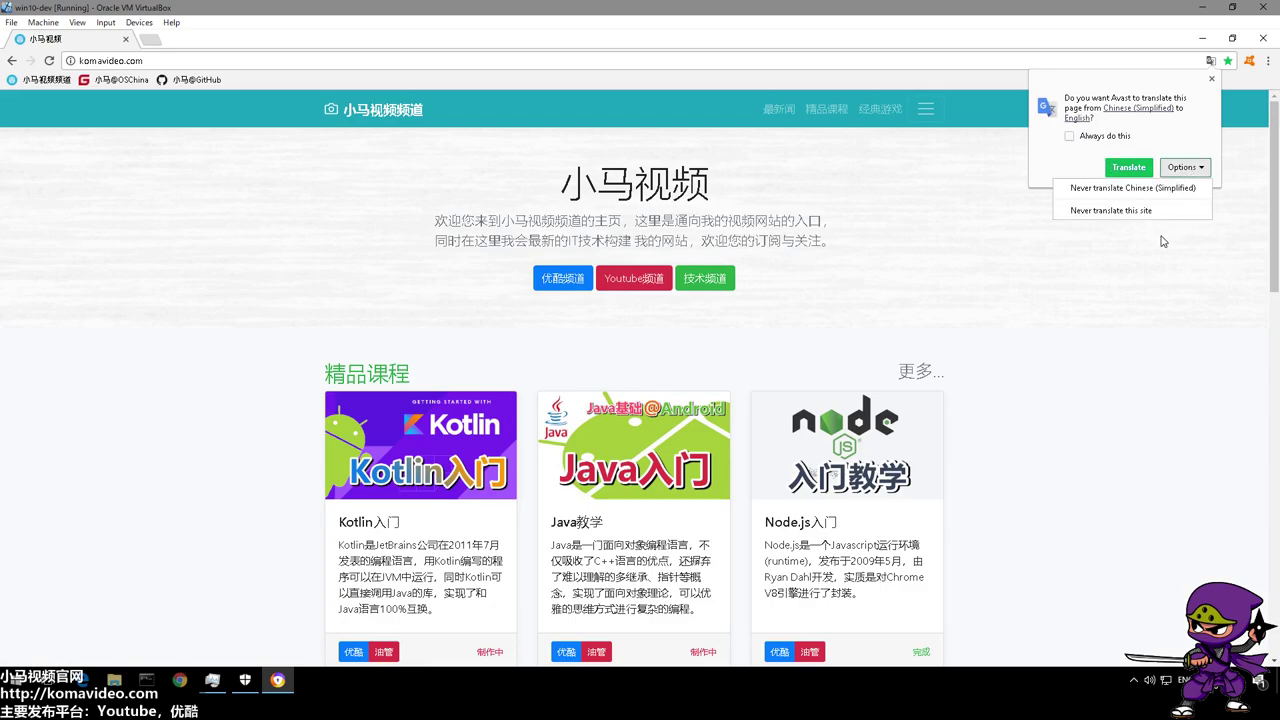
left_click(1163, 268)
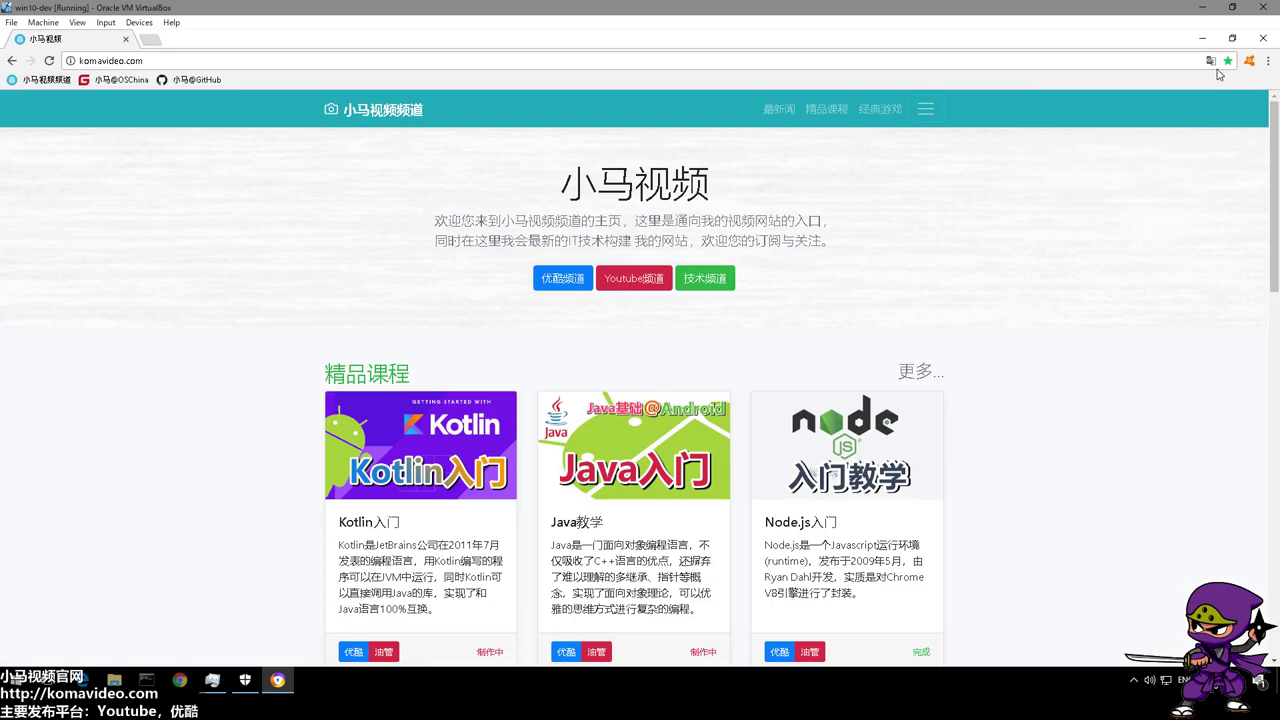
left_click(1209, 62)
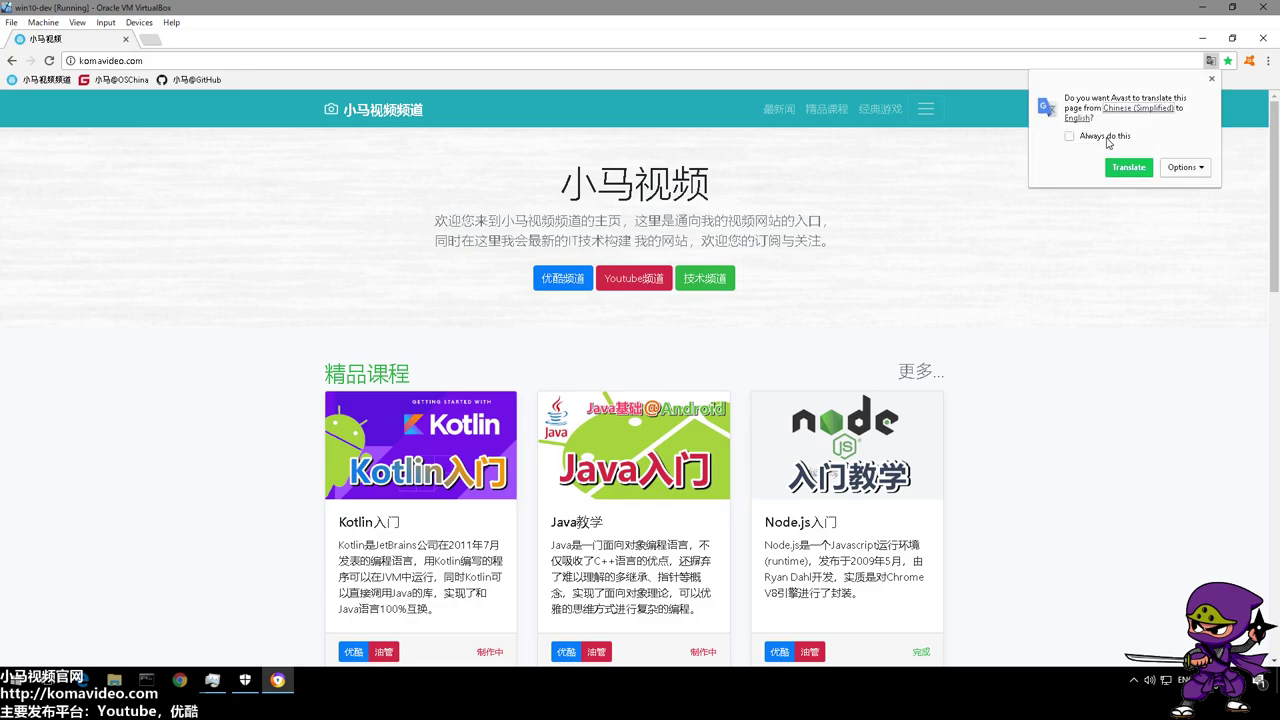
left_click(1106, 140)
left_click(1199, 170)
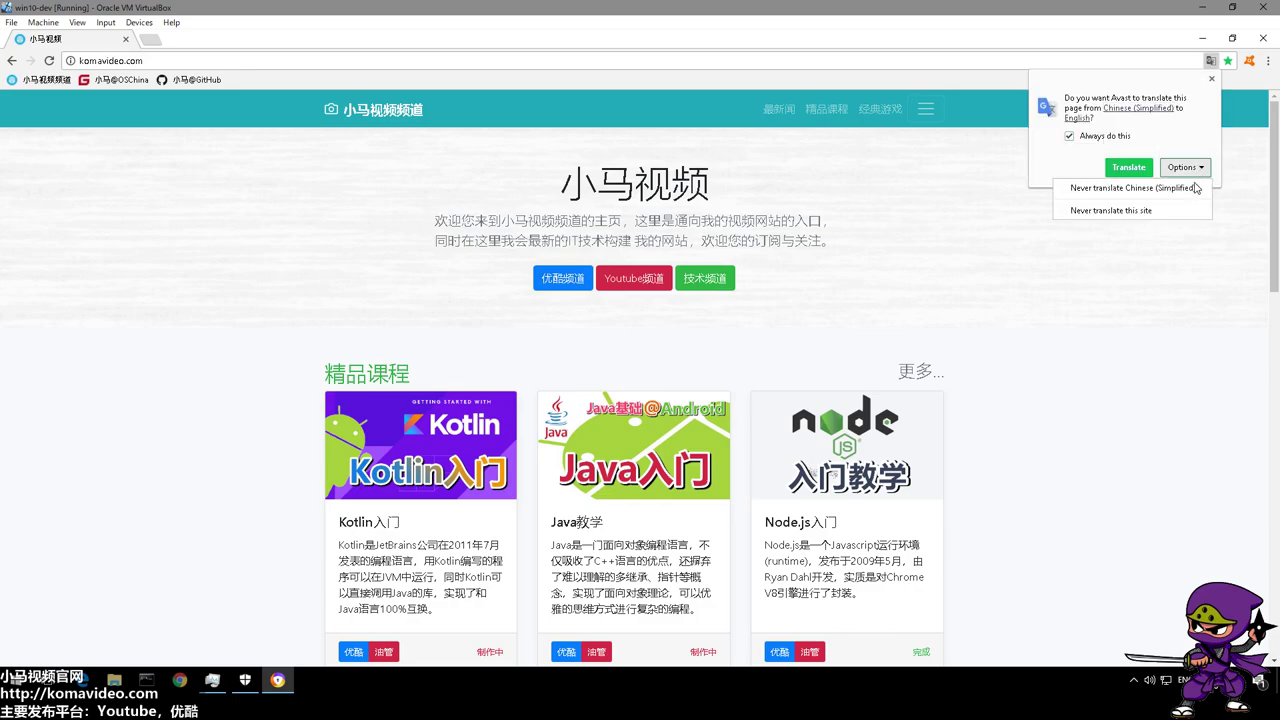
left_click(1148, 213)
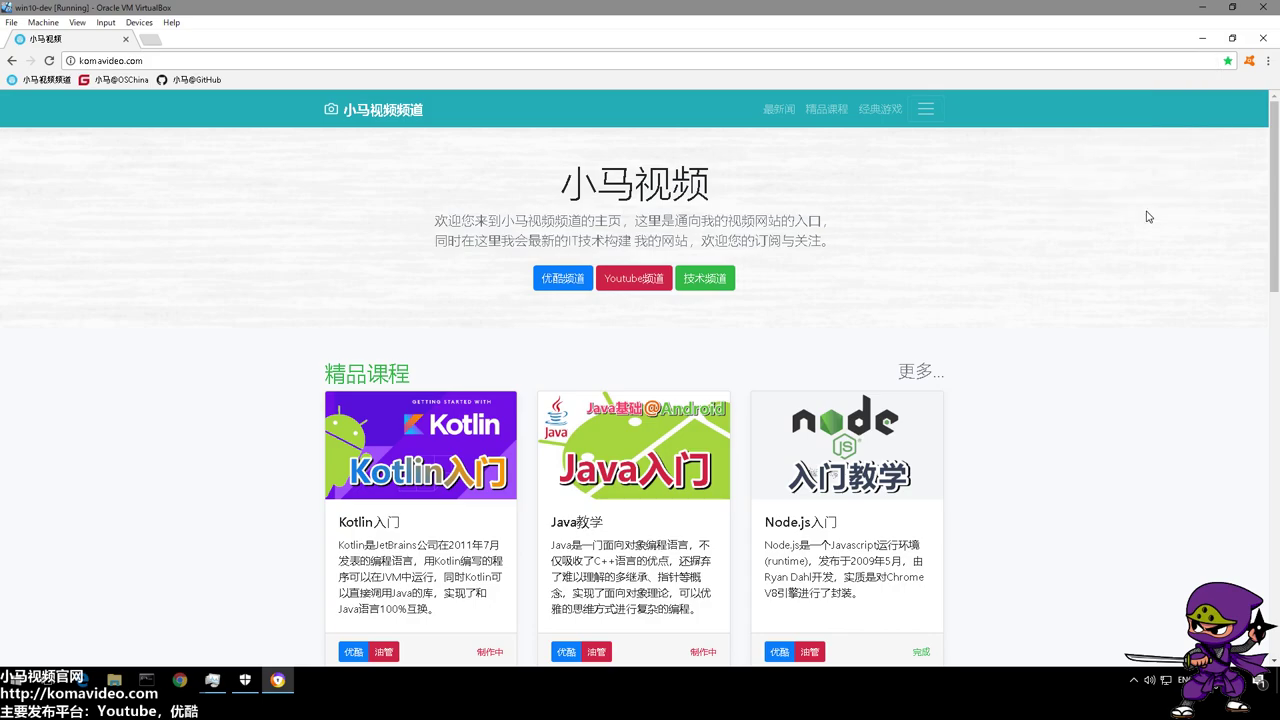
left_click(150, 40)
left_click(505, 247)
left_click(305, 58)
type("www.yahoo.com")
key("Return")
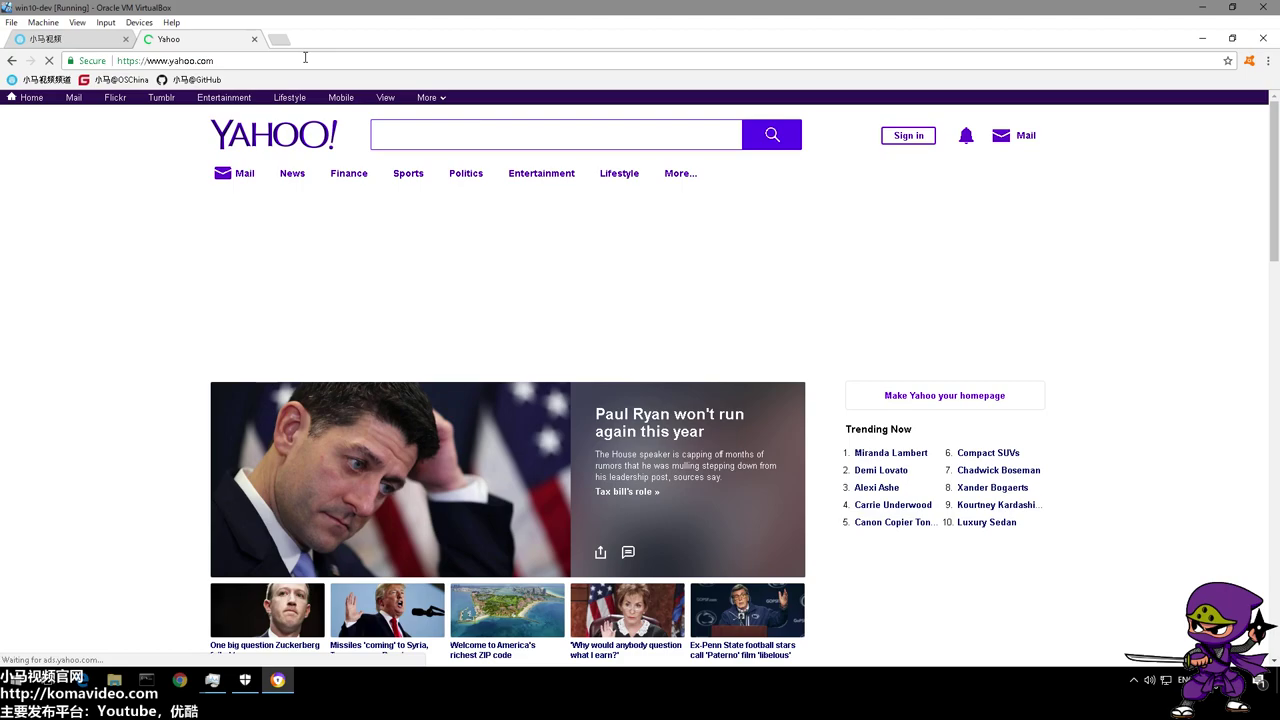
Open the Avast Secure Browser Support Center page
left_click(1269, 61)
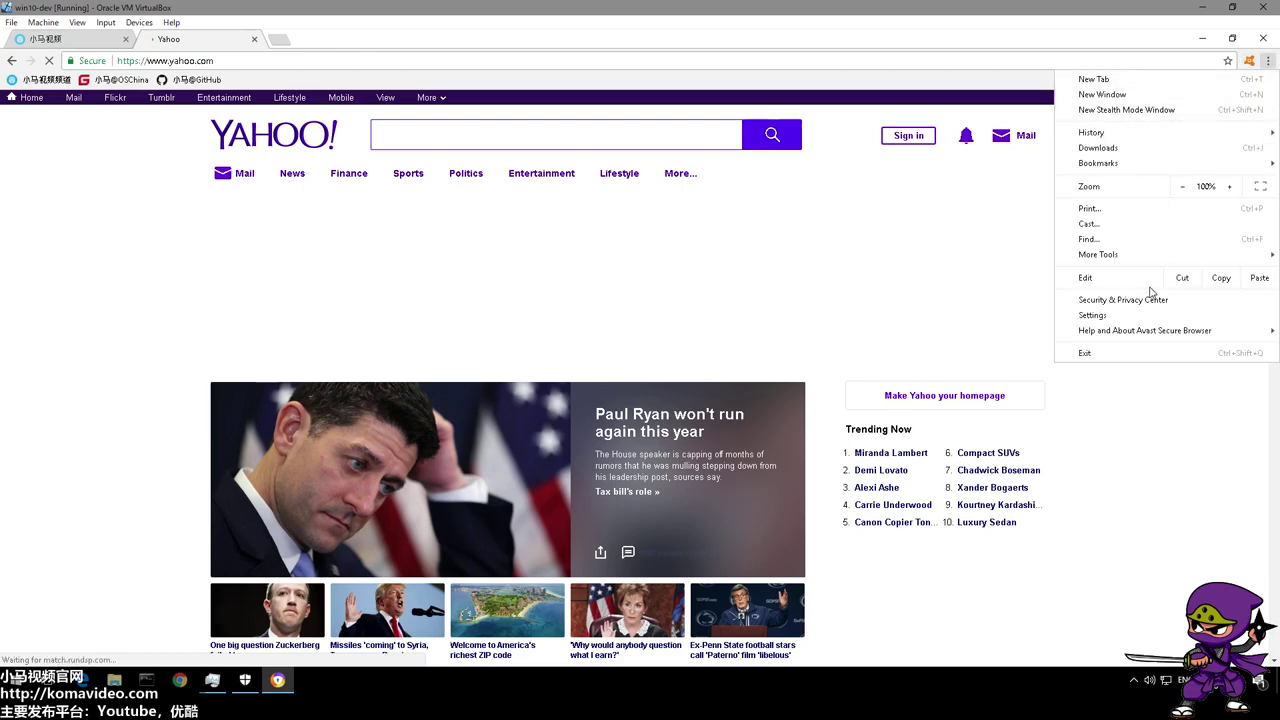
mouse_move(1132, 331)
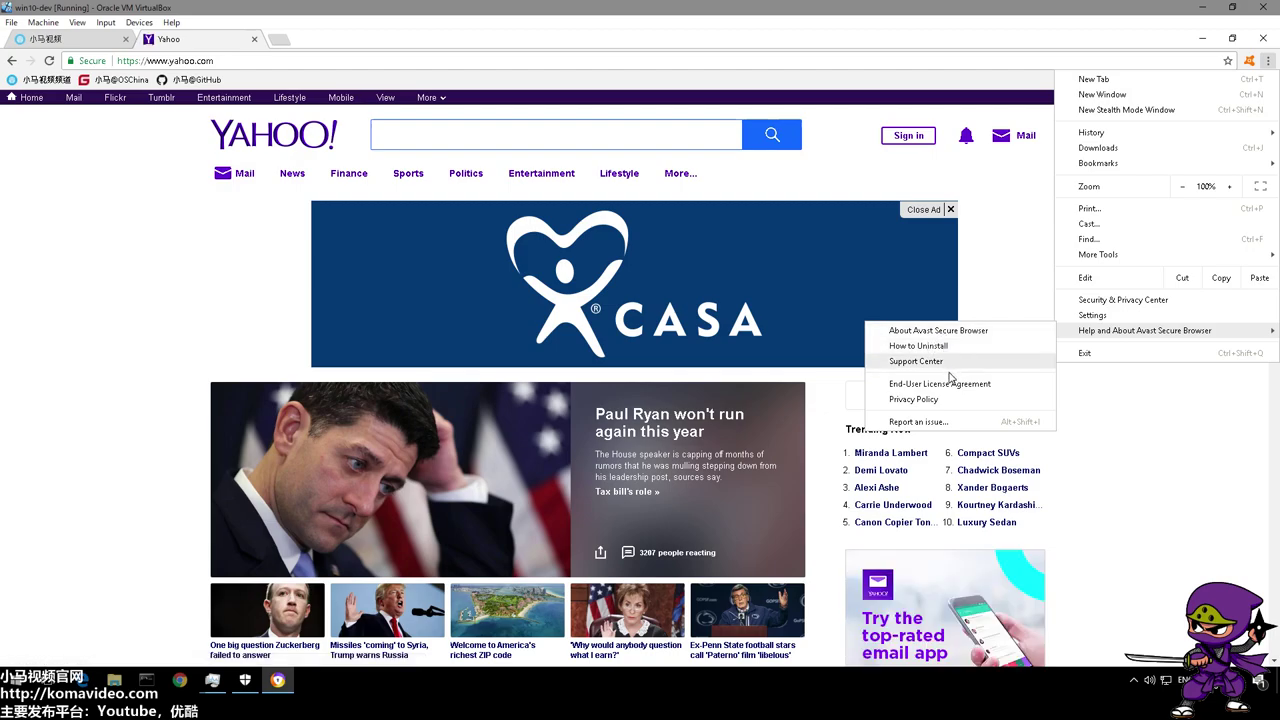
left_click(948, 362)
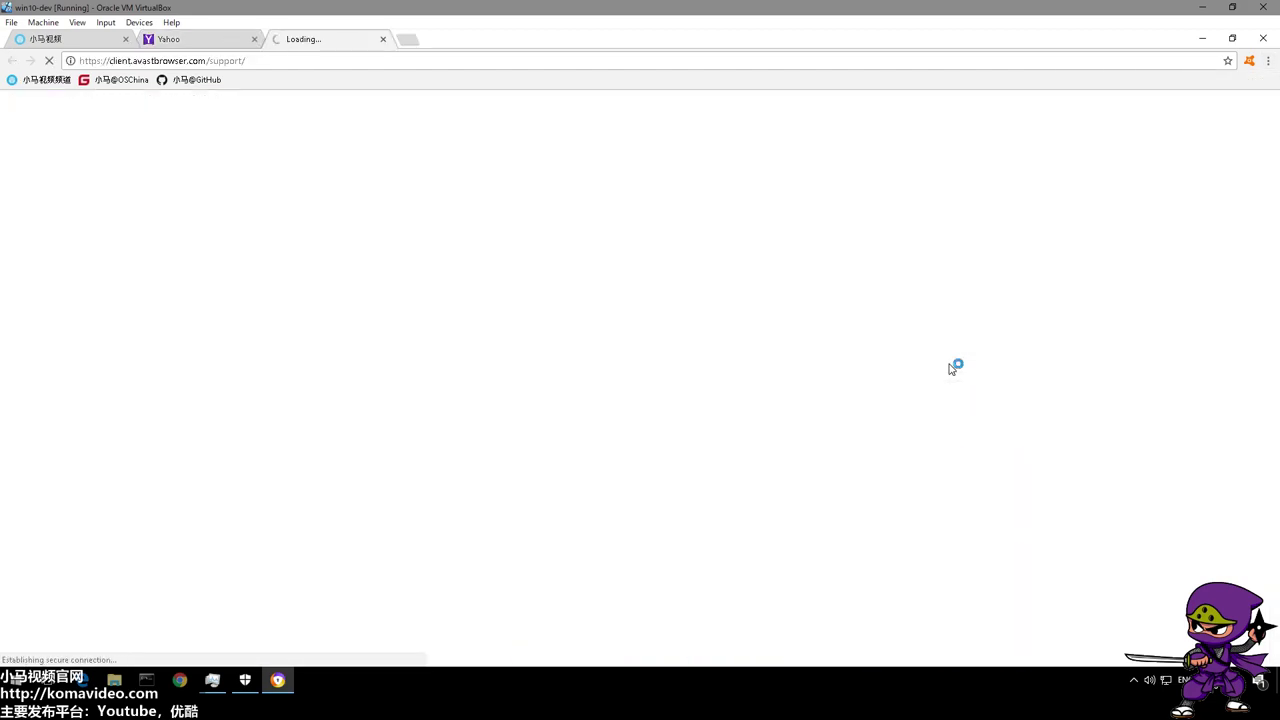
Open the About Avast Secure Browser page in a new tab and look over the list of settings sections
left_click(407, 39)
left_click(1268, 61)
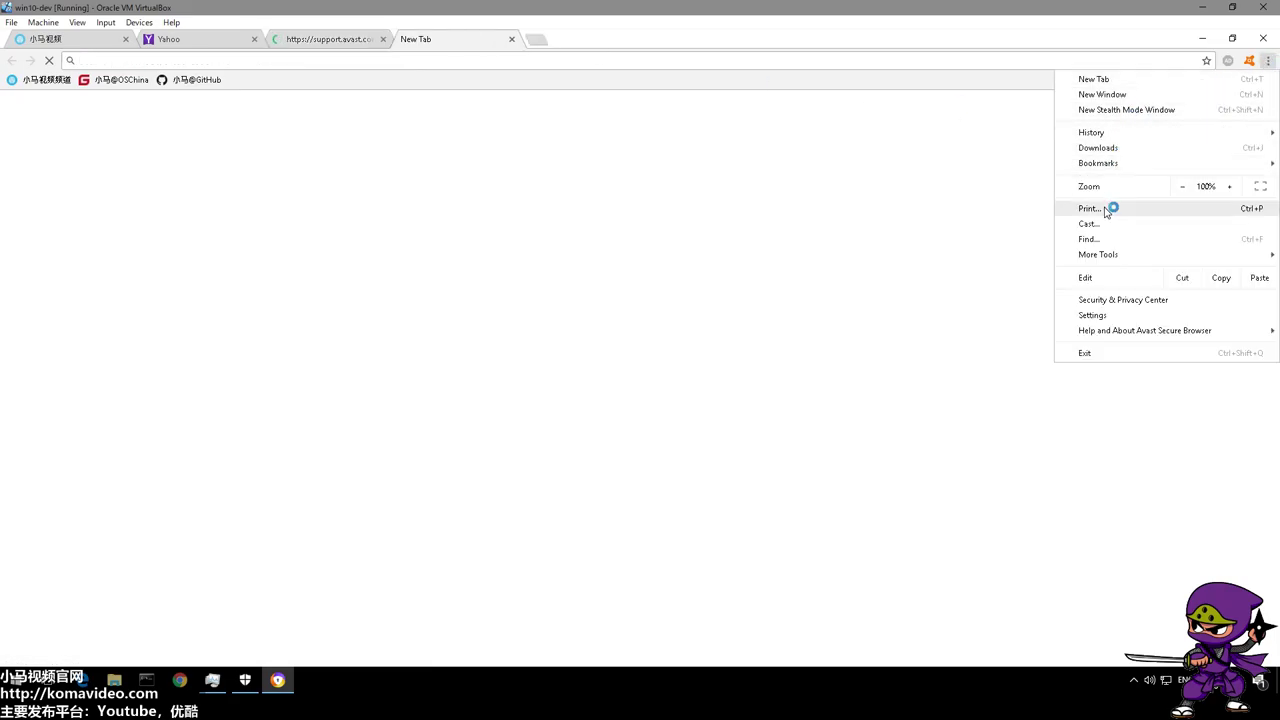
mouse_move(1099, 336)
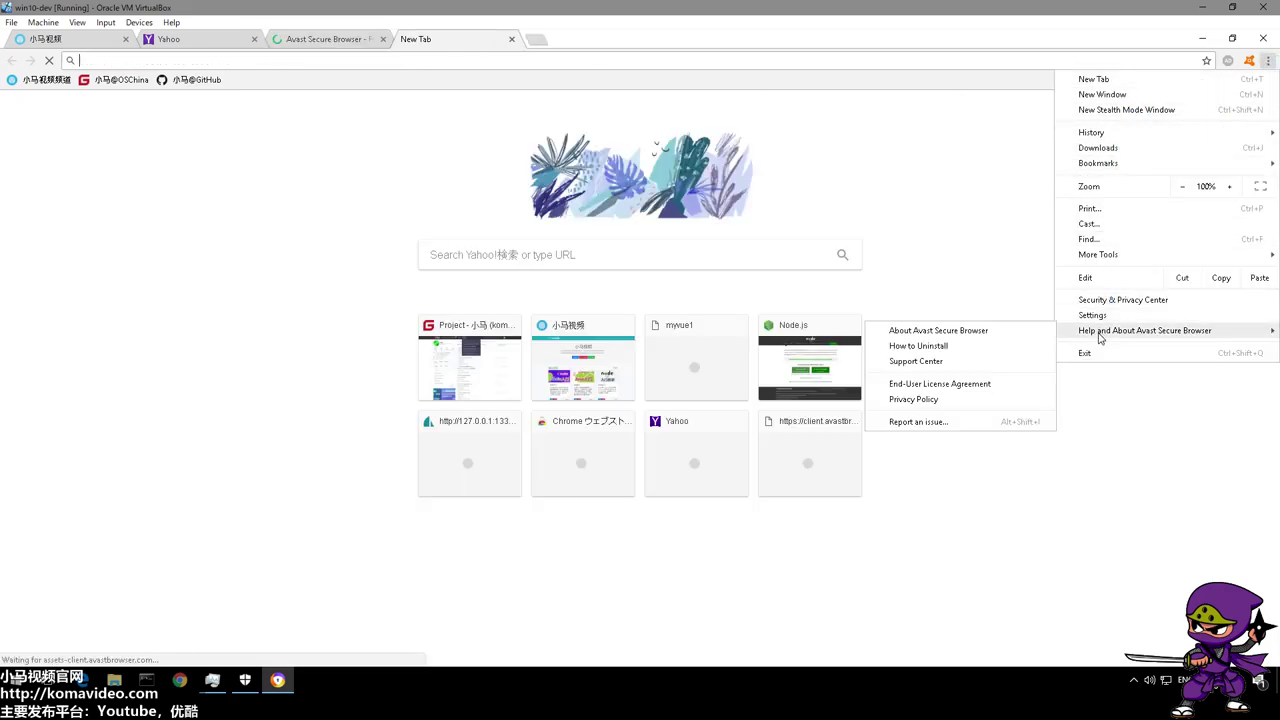
left_click(1012, 339)
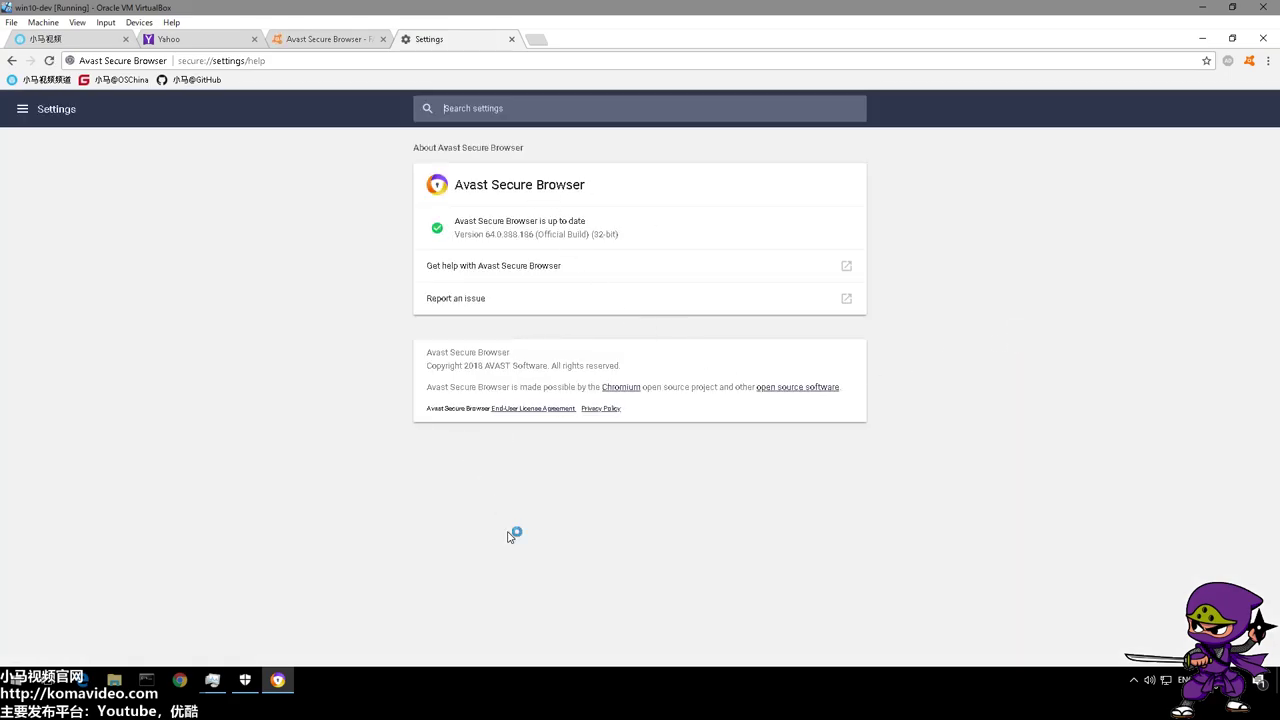
left_click(22, 110)
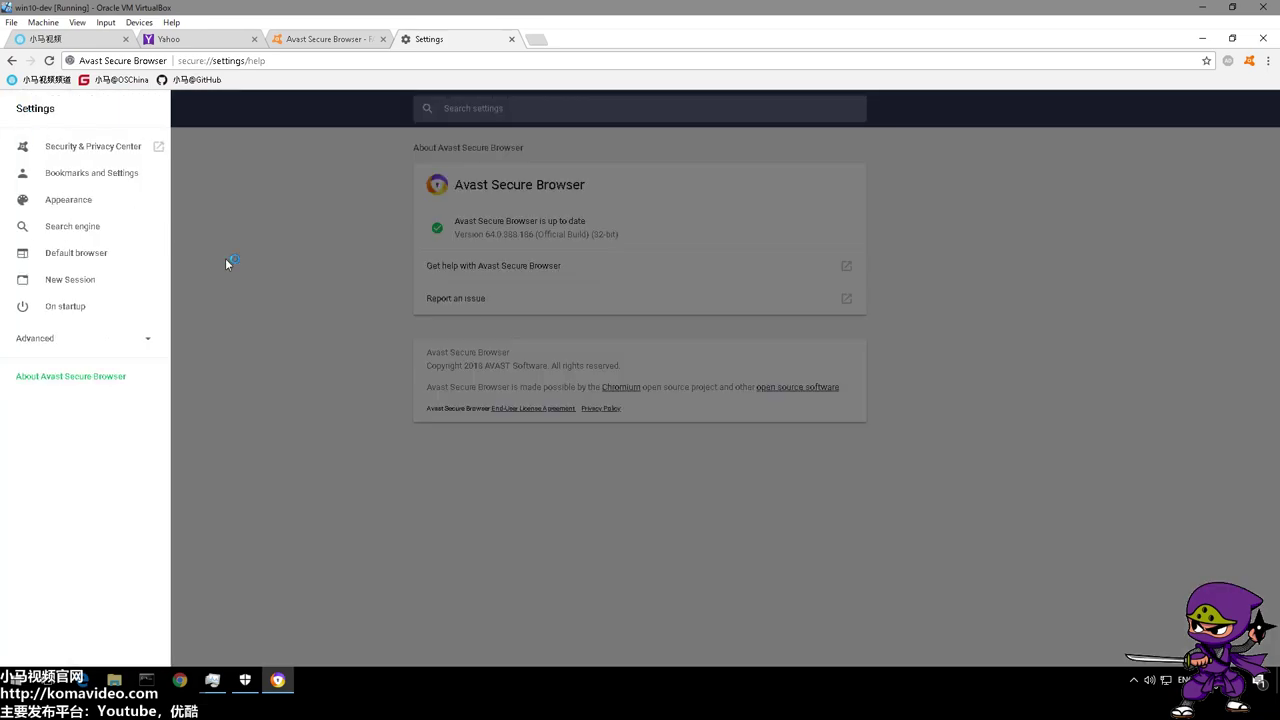
left_click(283, 290)
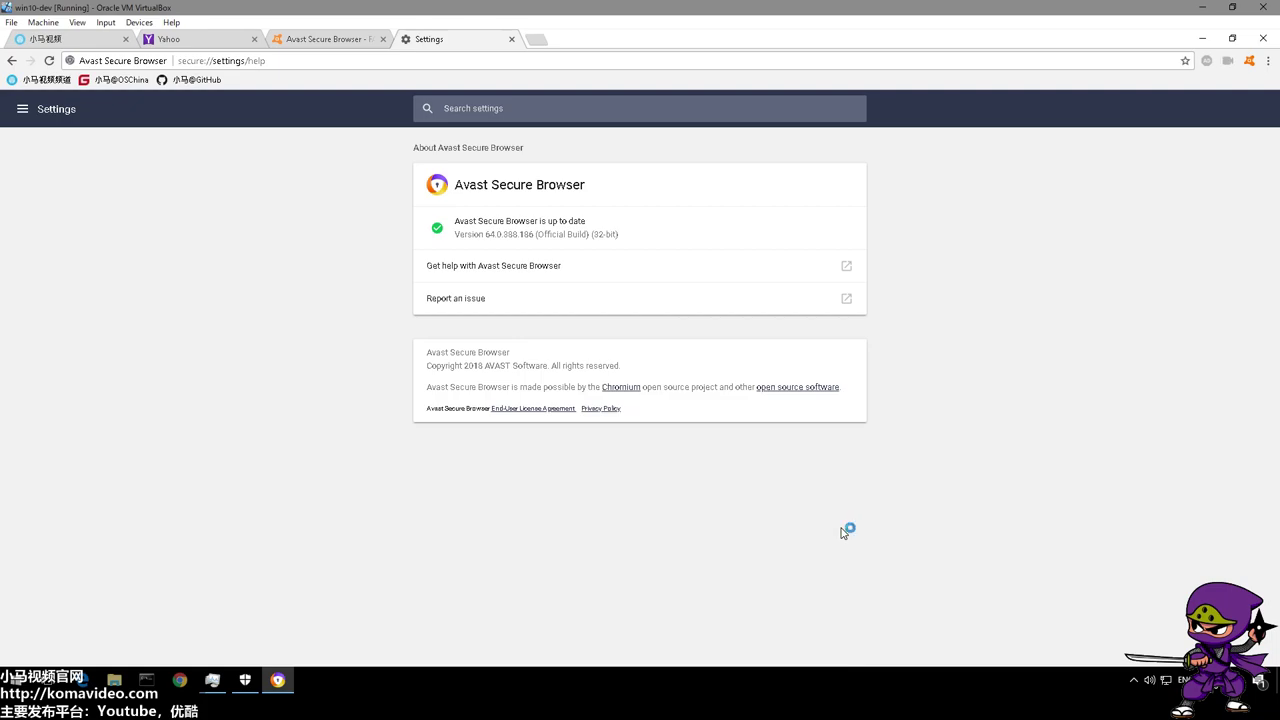
Open the Security & Privacy Center and examine its protection features, from Avast Antivirus down to Flash Blocker
left_click(1251, 61)
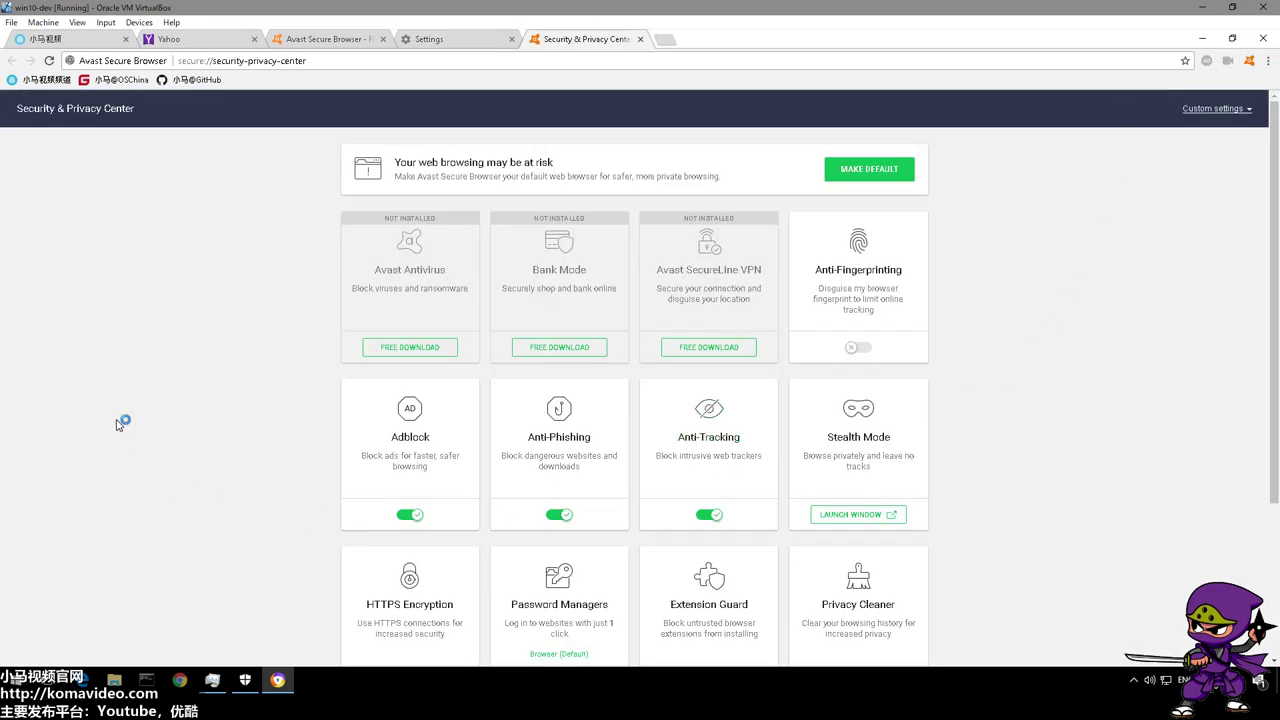
scroll(573, 348, "down", 1)
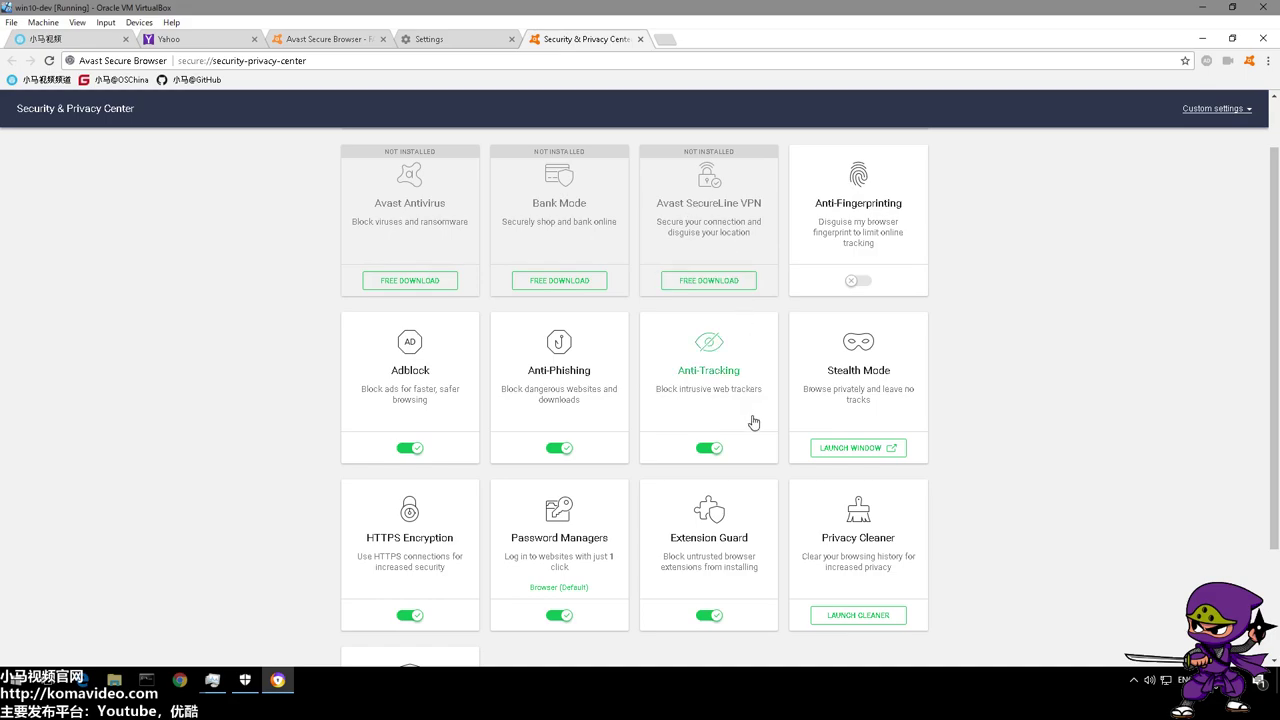
scroll(751, 420, "up", 1)
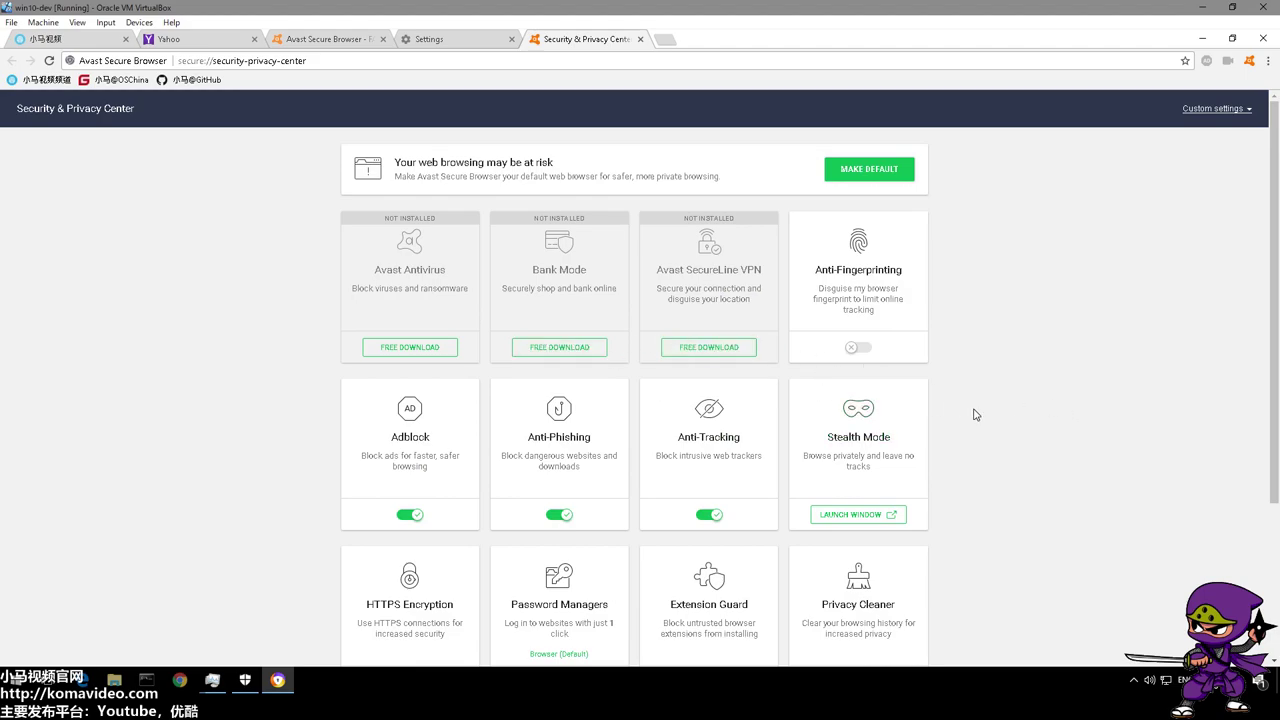
scroll(1060, 398, "down", 2)
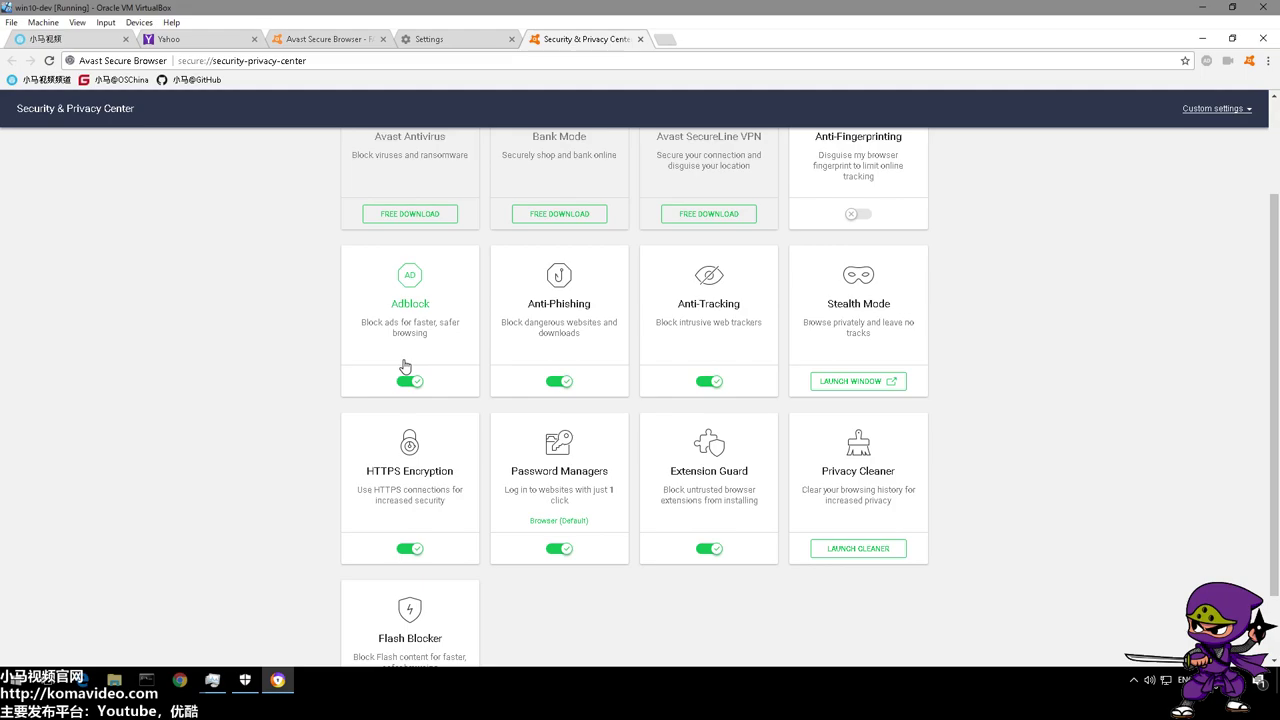
scroll(440, 395, "down", 1)
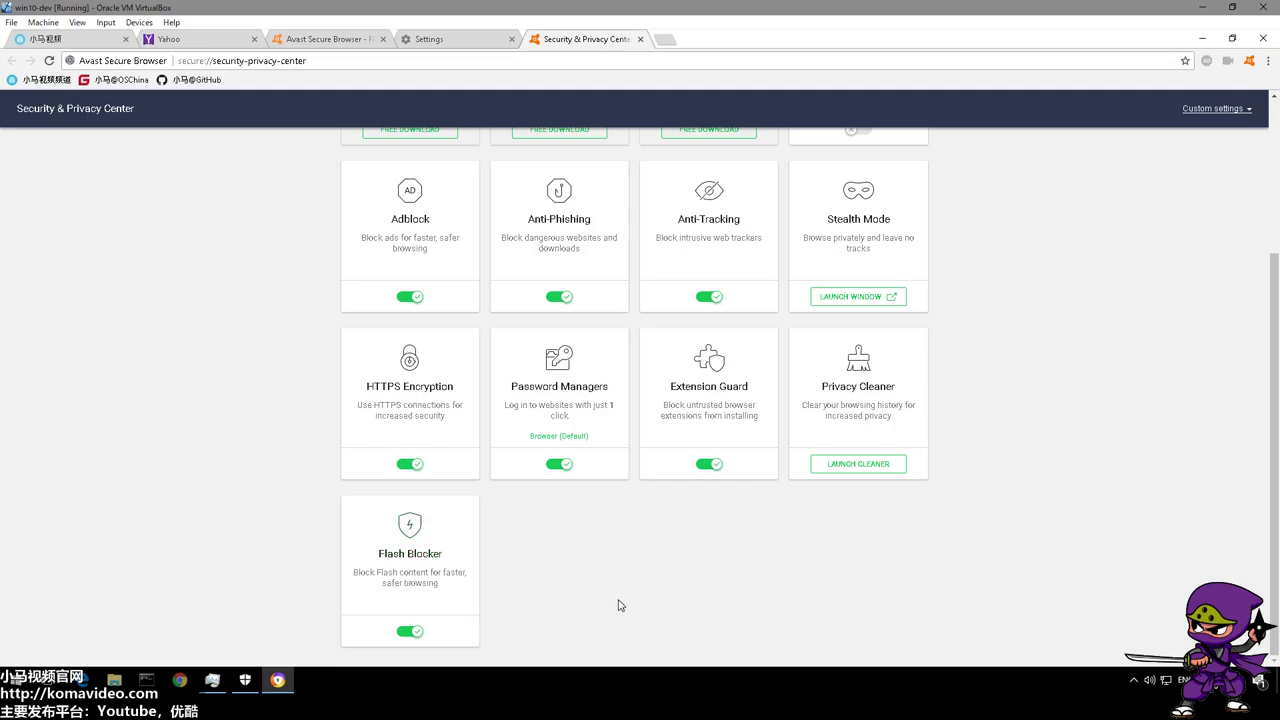
scroll(619, 605, "up", 2)
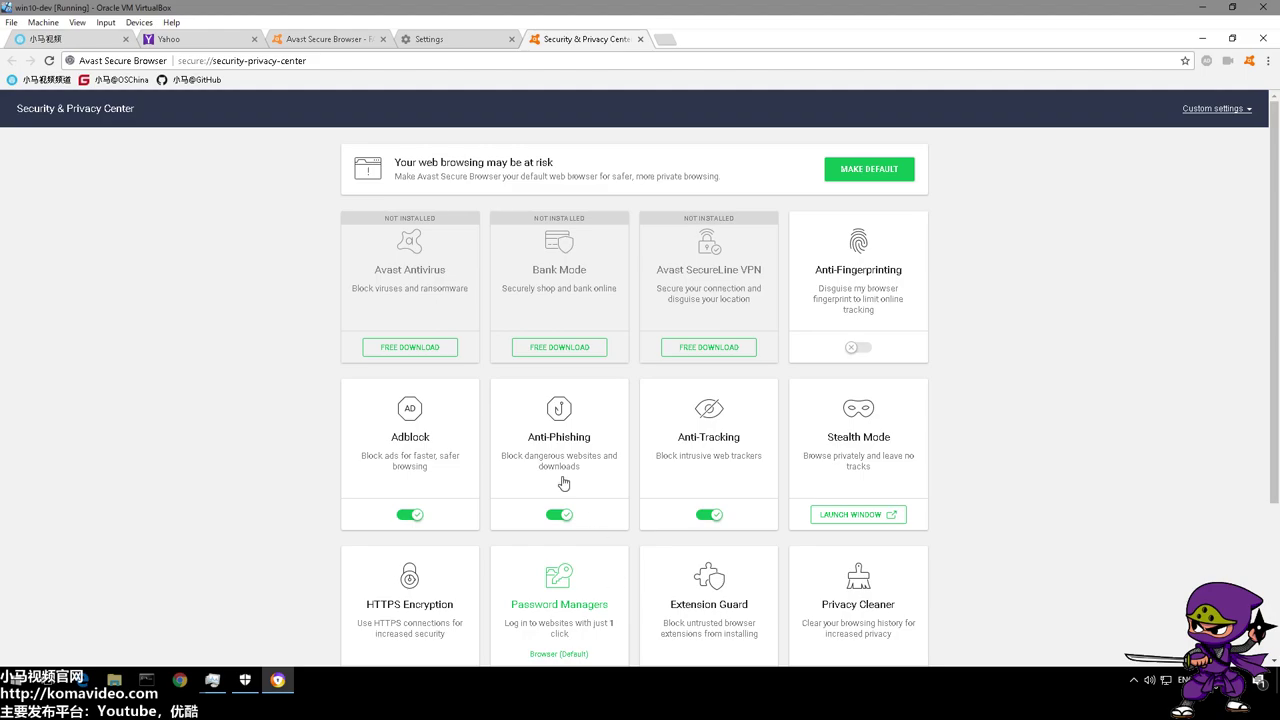
View the free download page offered for Bank Mode and close its tab
left_click(557, 350)
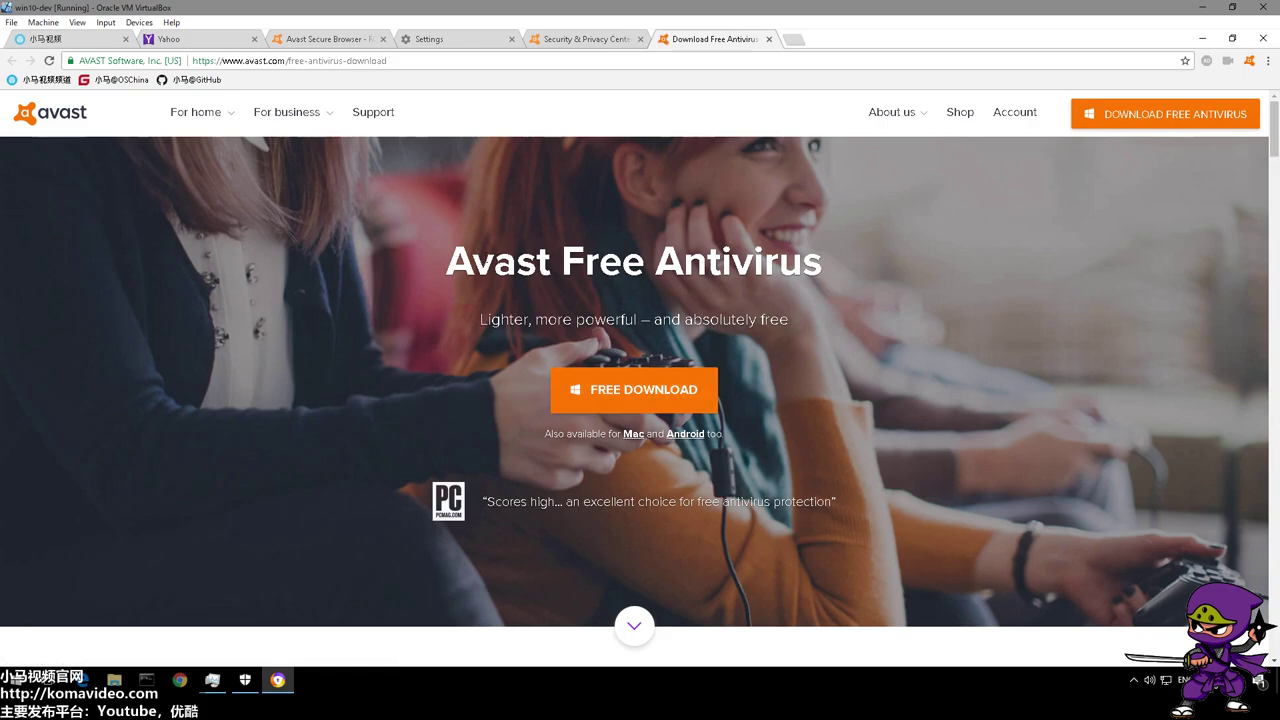
left_click_drag(446, 262, 831, 262)
left_click(874, 283)
left_click(769, 39)
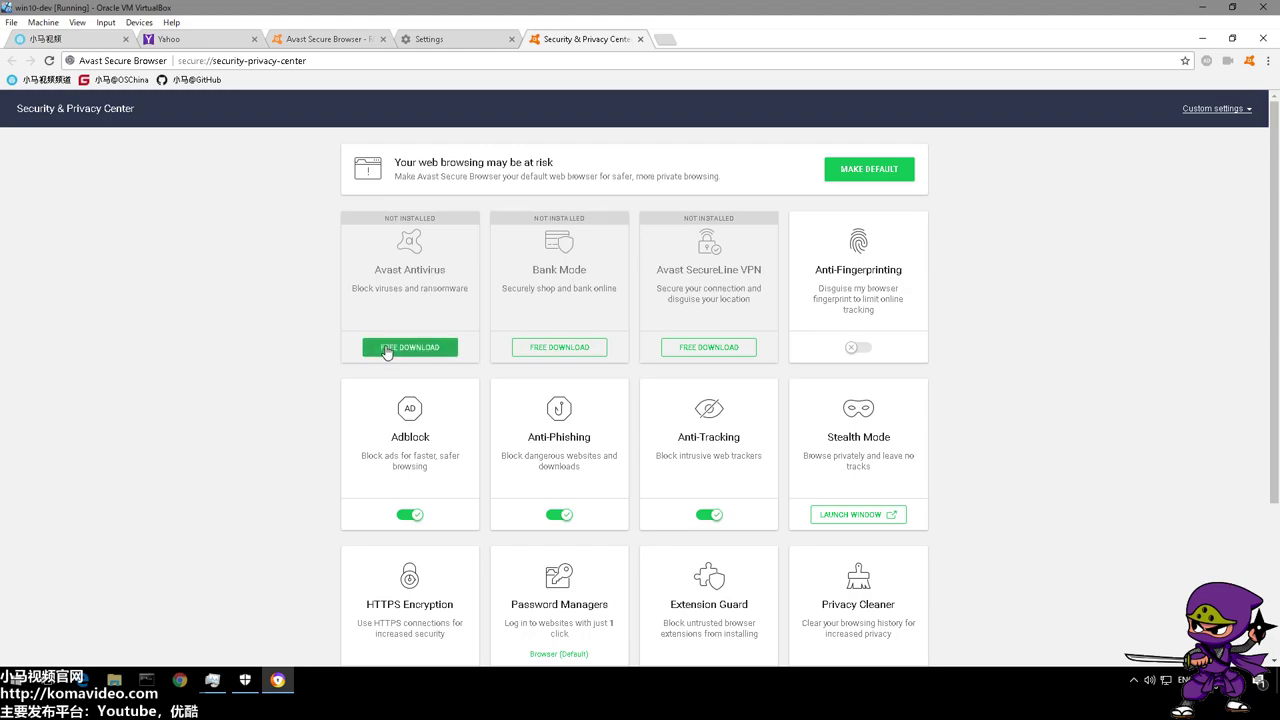
Open the Avast Free Antivirus download page from the Security & Privacy Center and skim its product description and awards
left_click(716, 350)
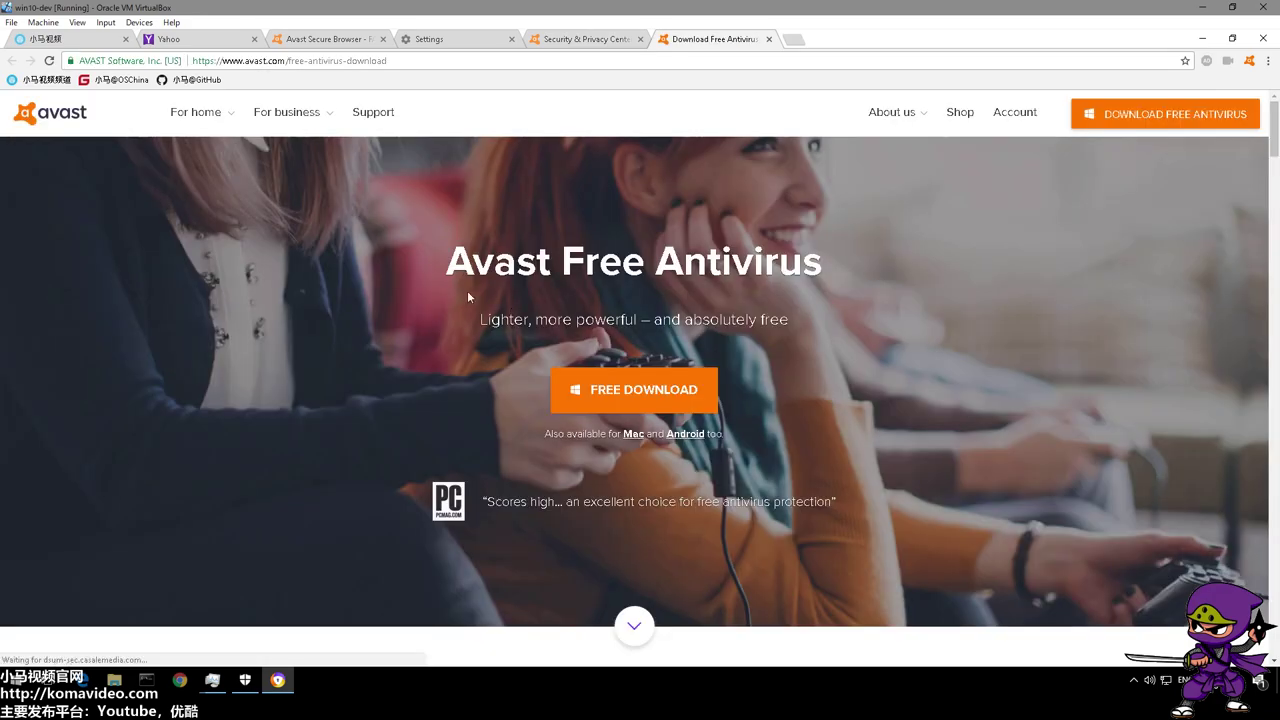
left_click_drag(444, 262, 852, 268)
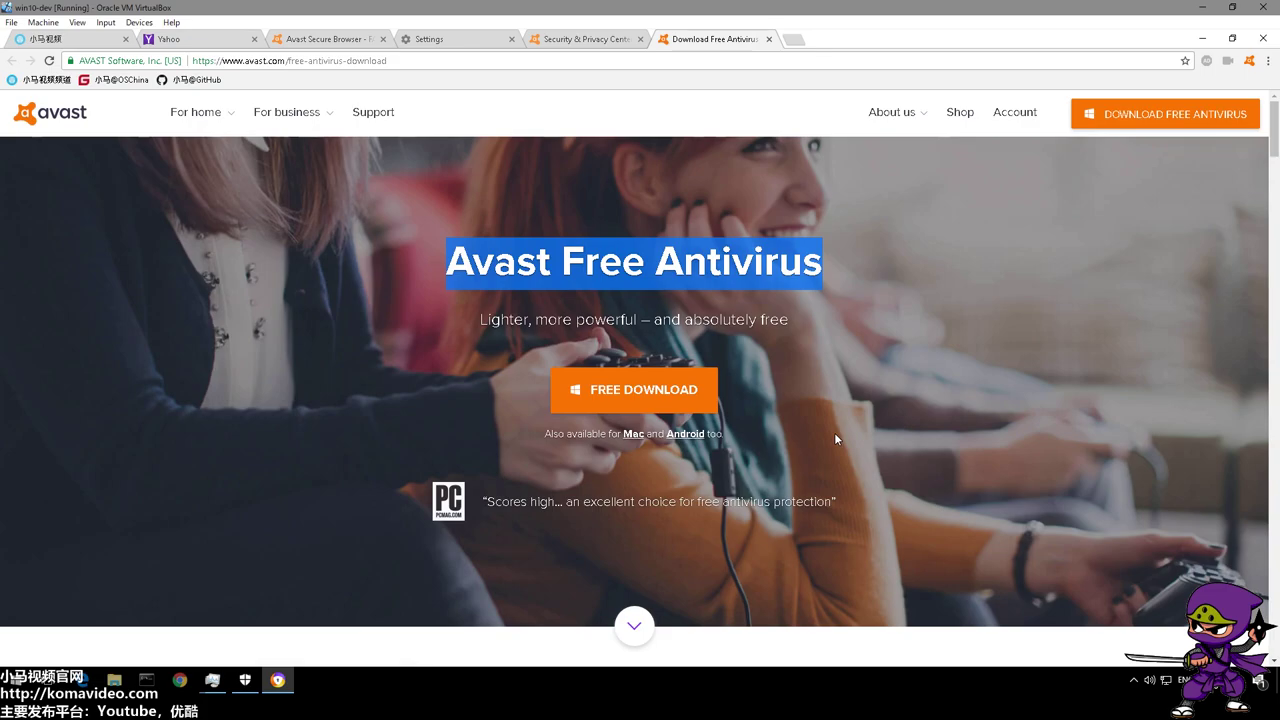
scroll(836, 438, "down", 2)
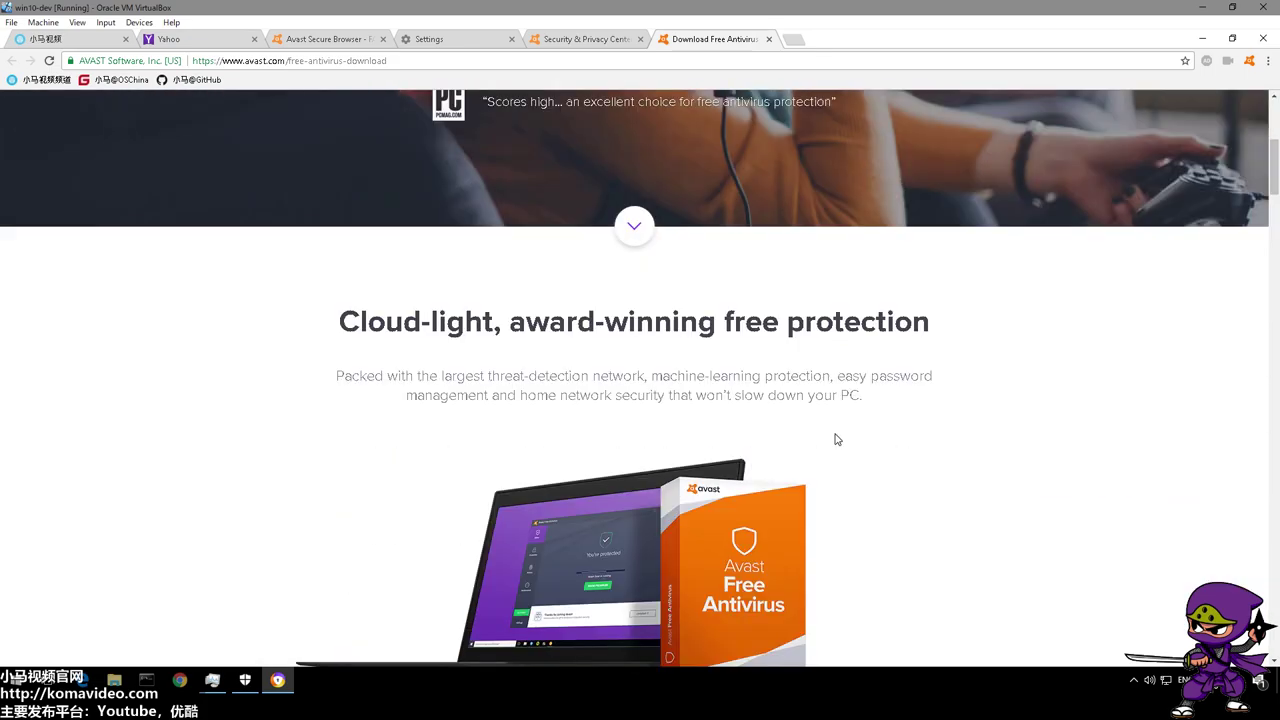
scroll(837, 439, "down", 5)
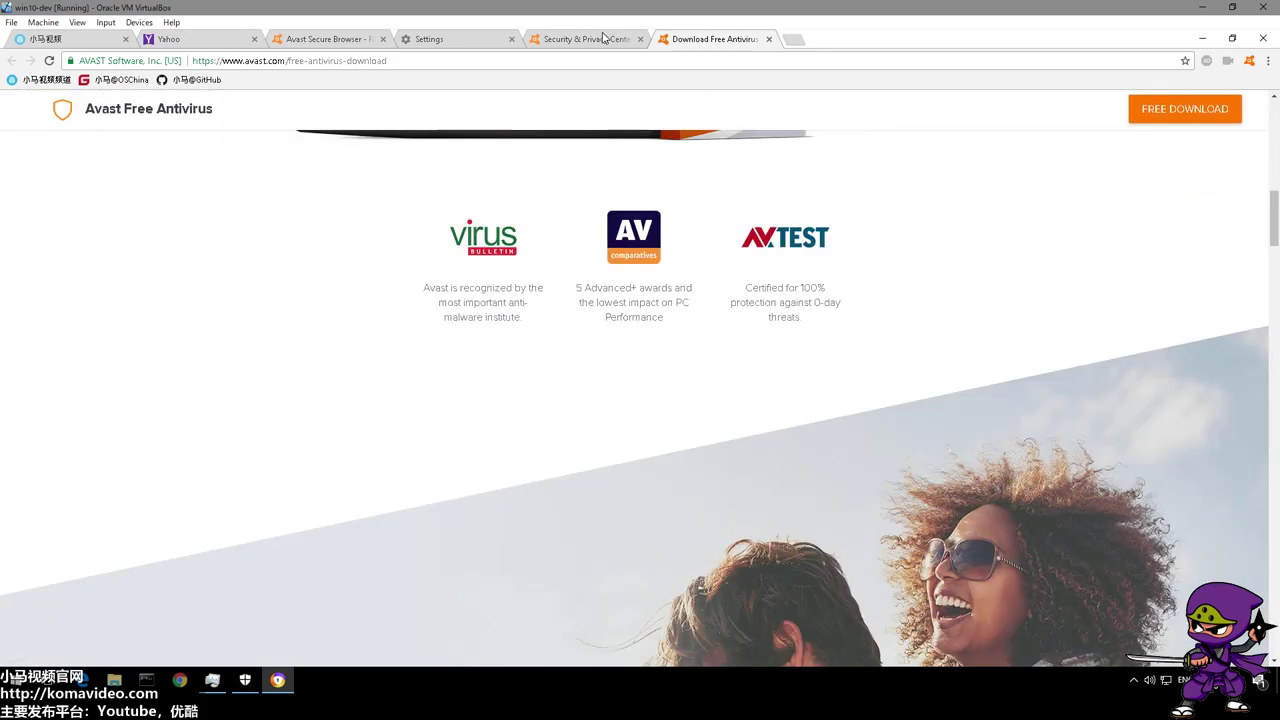
Return to the Security & Privacy Center and review the remaining feature cards down to Flash Blocker
left_click(588, 39)
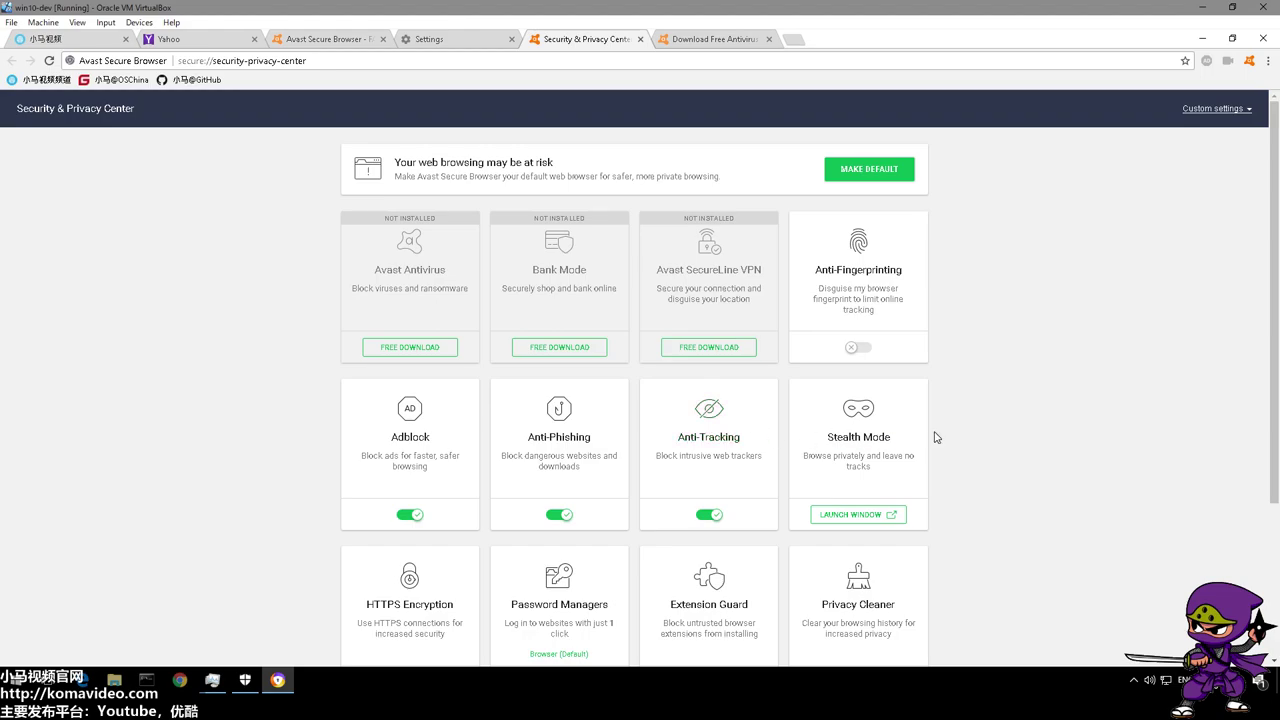
scroll(936, 437, "down", 2)
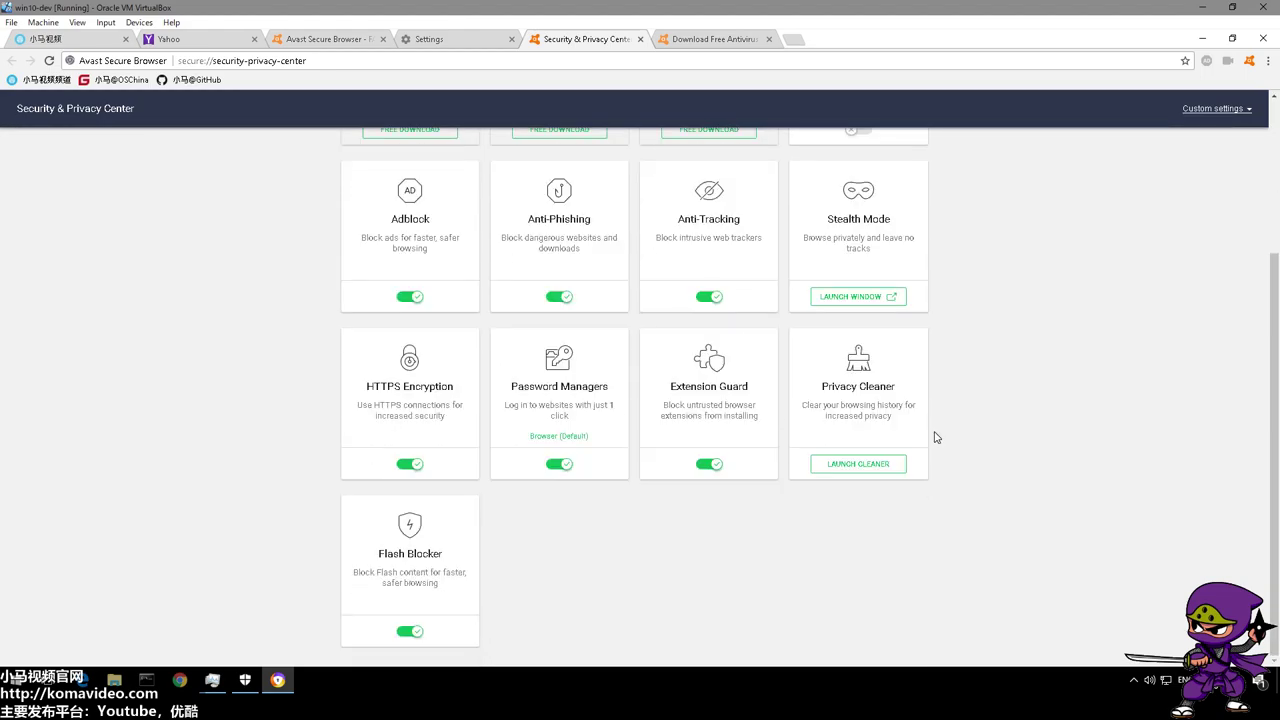
scroll(936, 437, "up", 3)
Open the lead story about Syria on Yahoo News, skim the article and close its tab
left_click(230, 44)
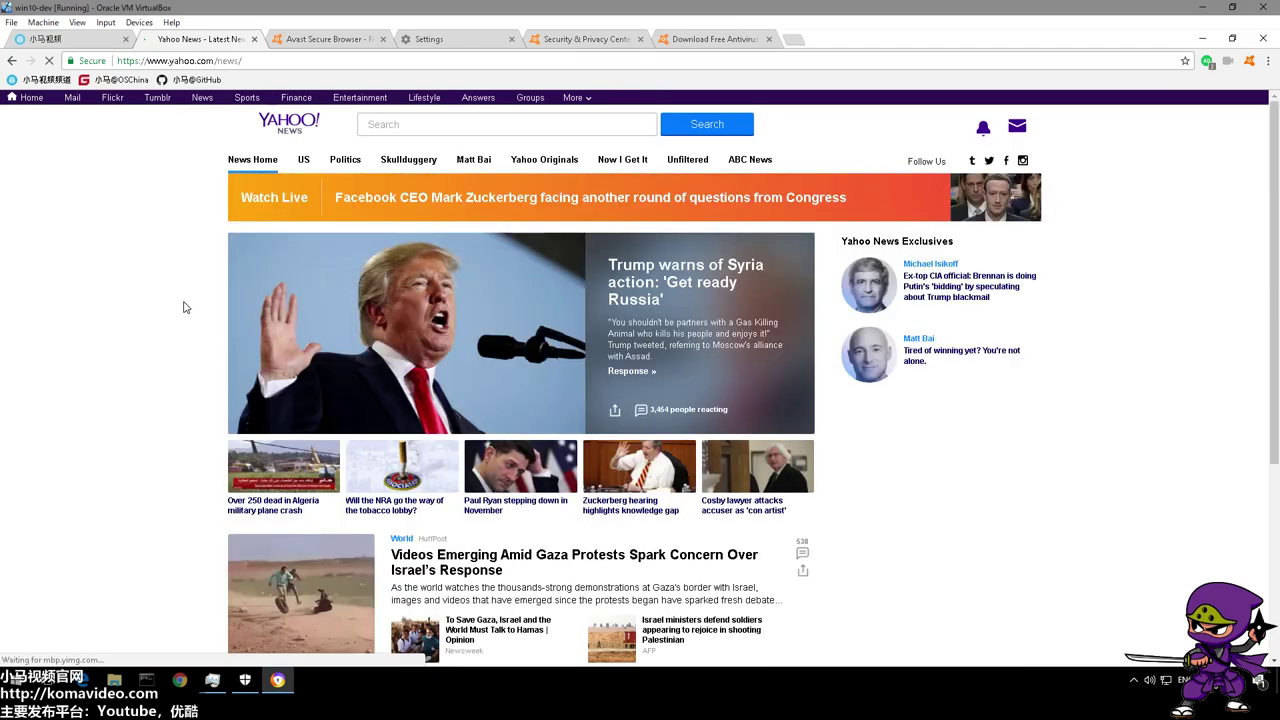
left_click(432, 375)
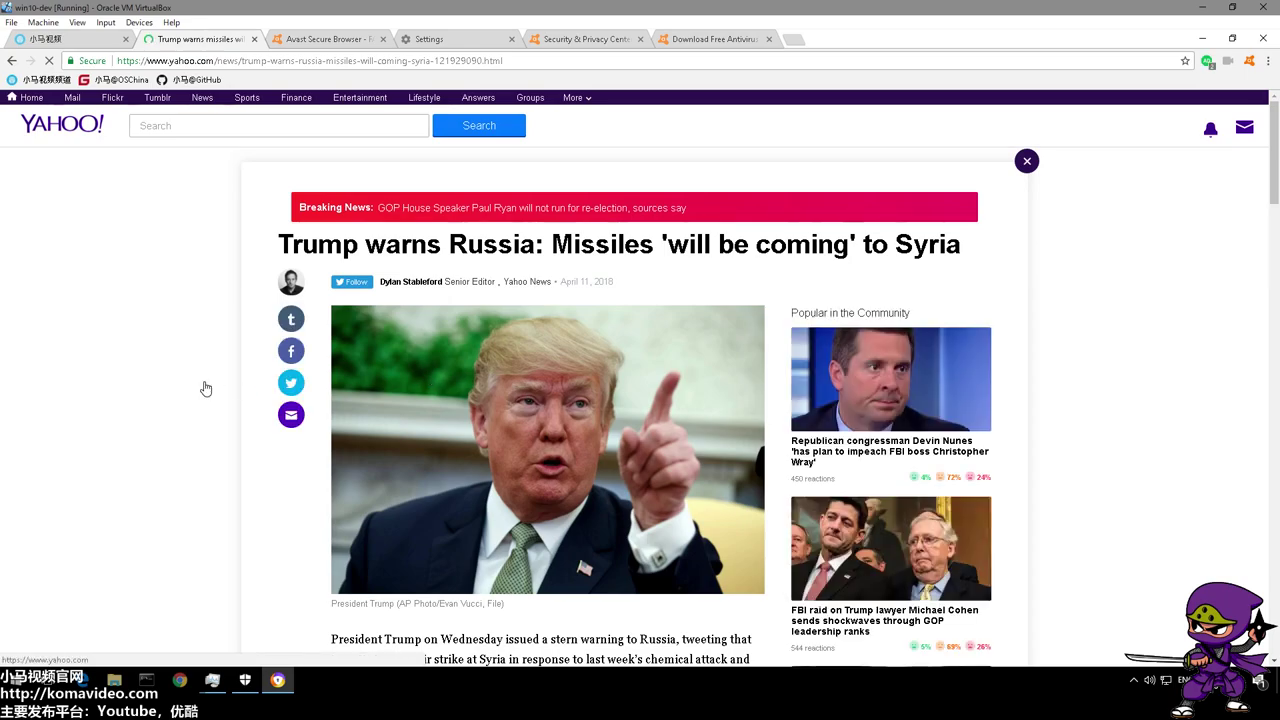
scroll(205, 388, "down", 3)
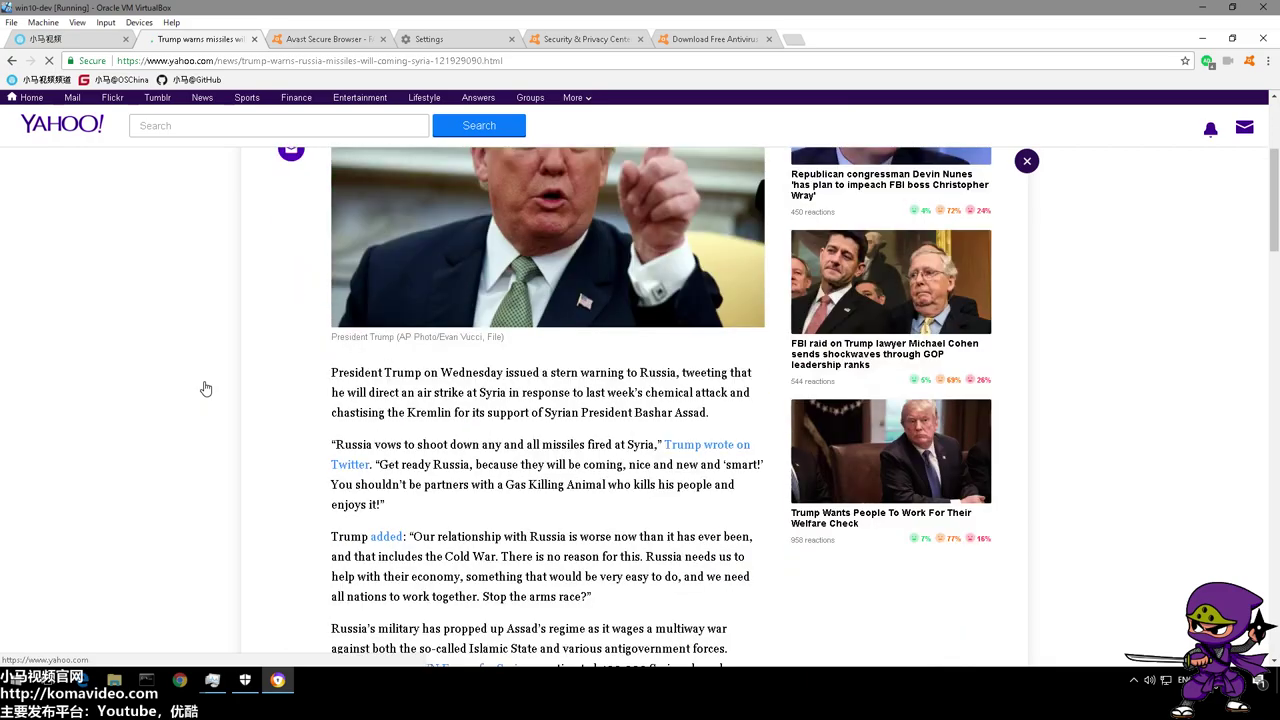
scroll(205, 388, "down", 5)
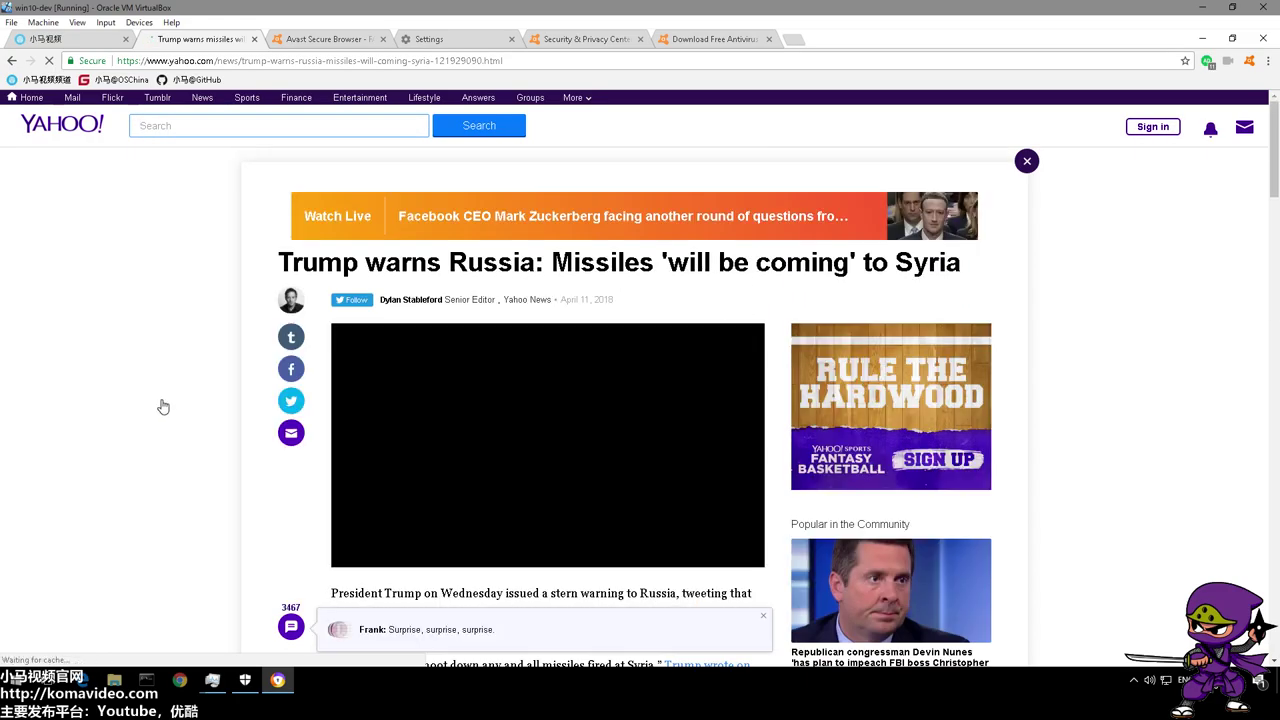
left_click(255, 40)
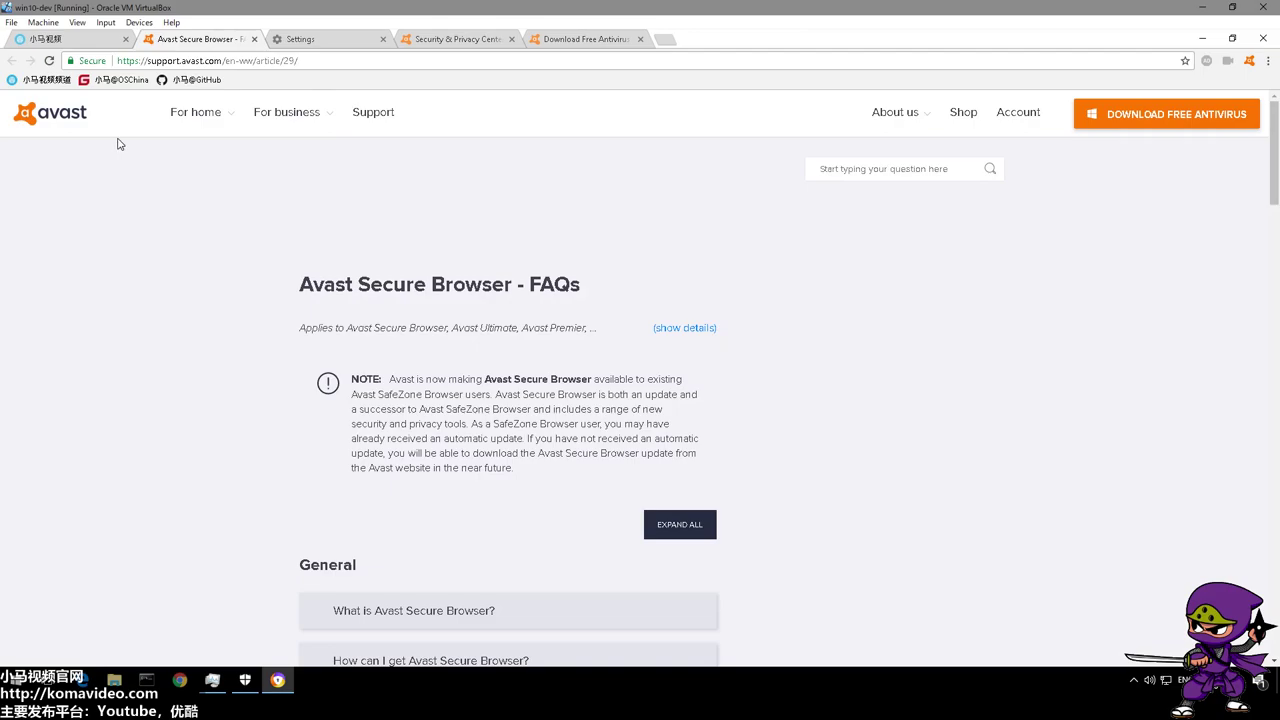
Look over the General and Features questions on the Avast Secure Browser FAQs page and go to the Avast home page
left_click_drag(293, 285, 540, 305)
scroll(543, 311, "down", 2)
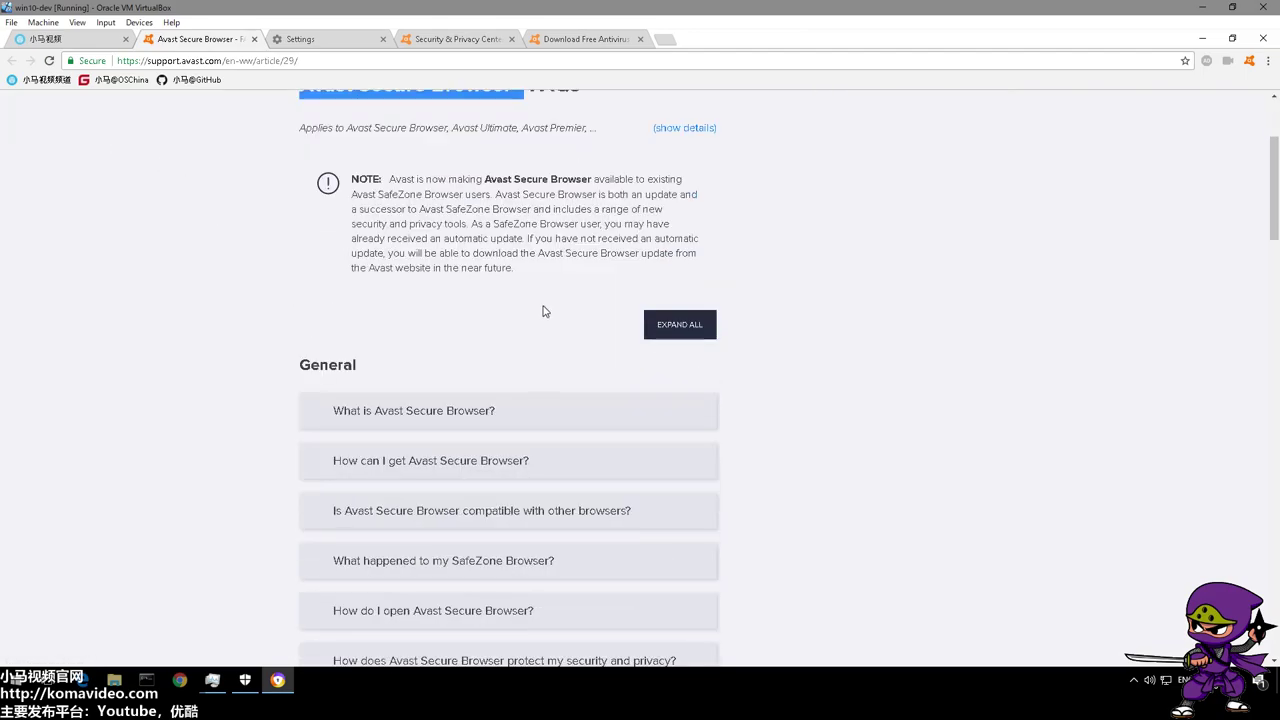
scroll(515, 368, "down", 3)
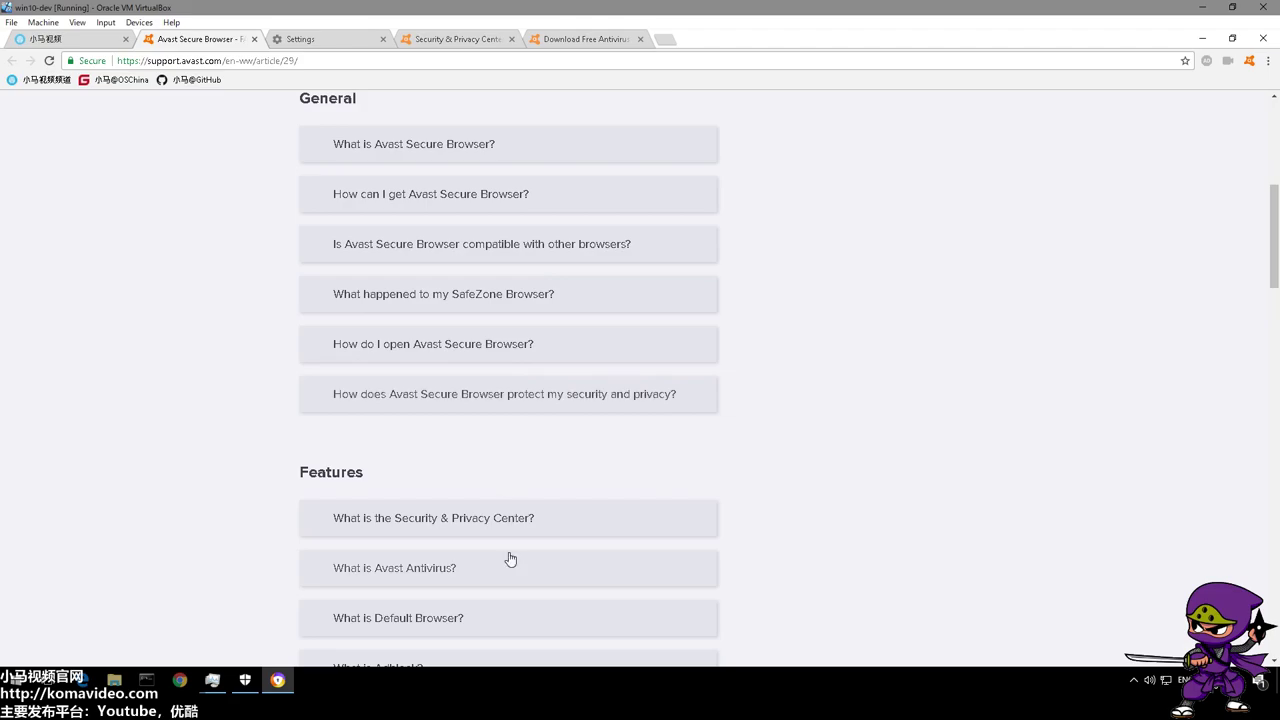
scroll(510, 559, "up", 5)
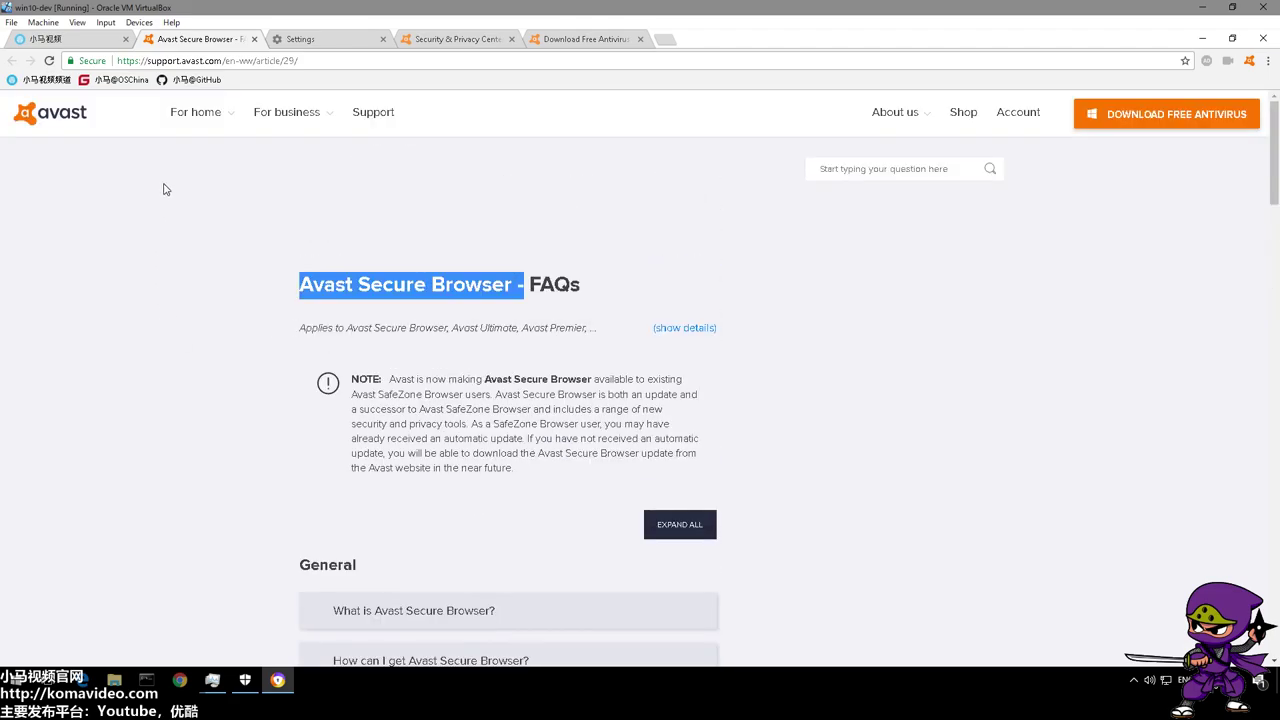
left_click(59, 122)
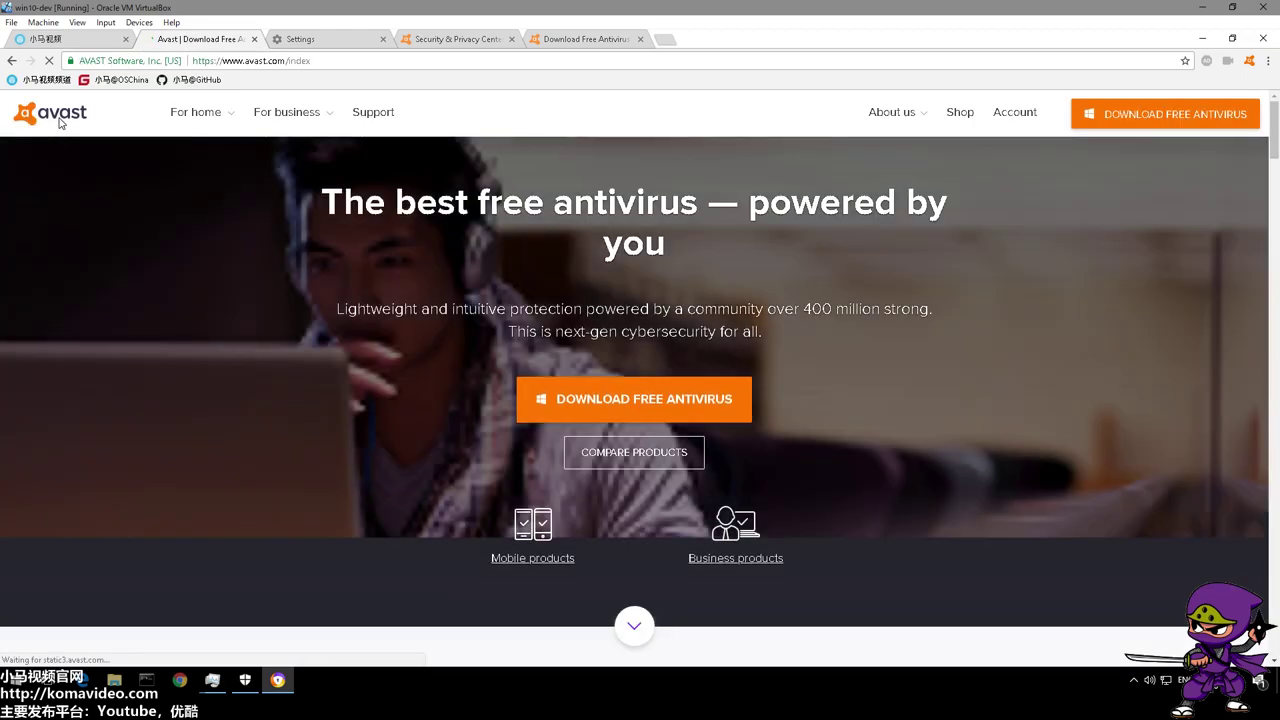
Close the Settings, Security & Privacy Center and Free Antivirus download tabs
left_click(298, 40)
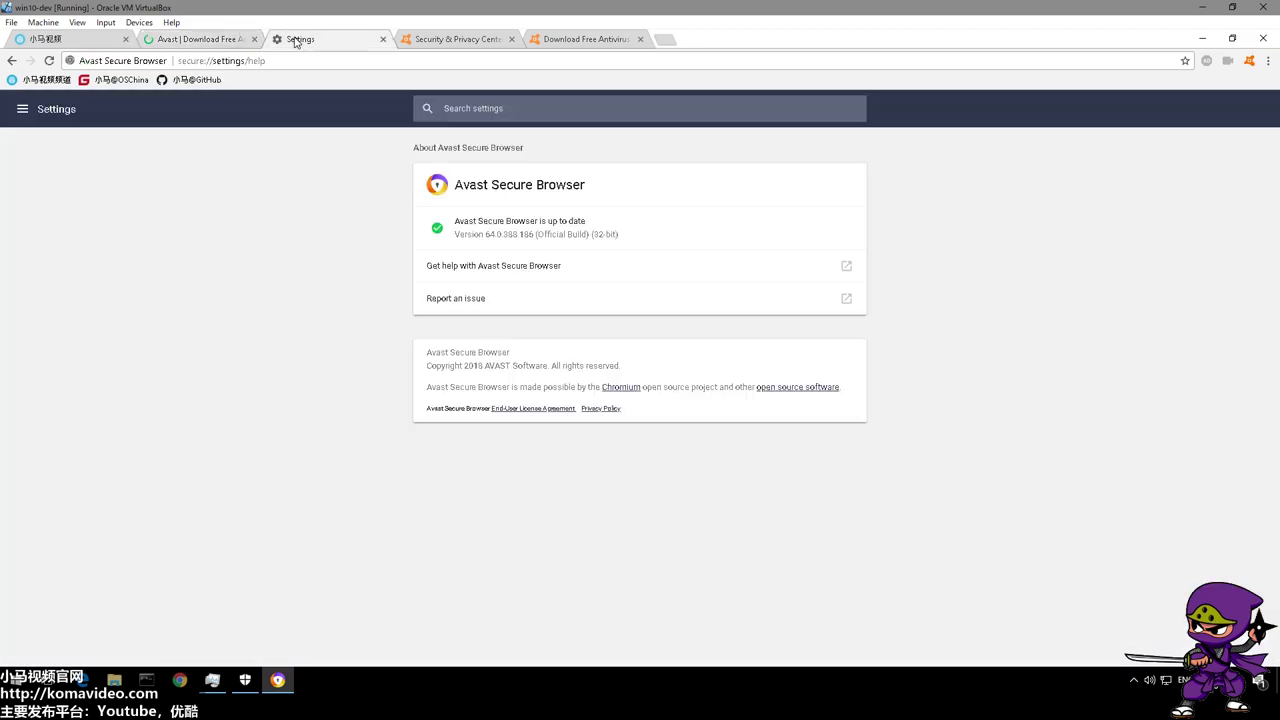
left_click(385, 40)
left_click(390, 40)
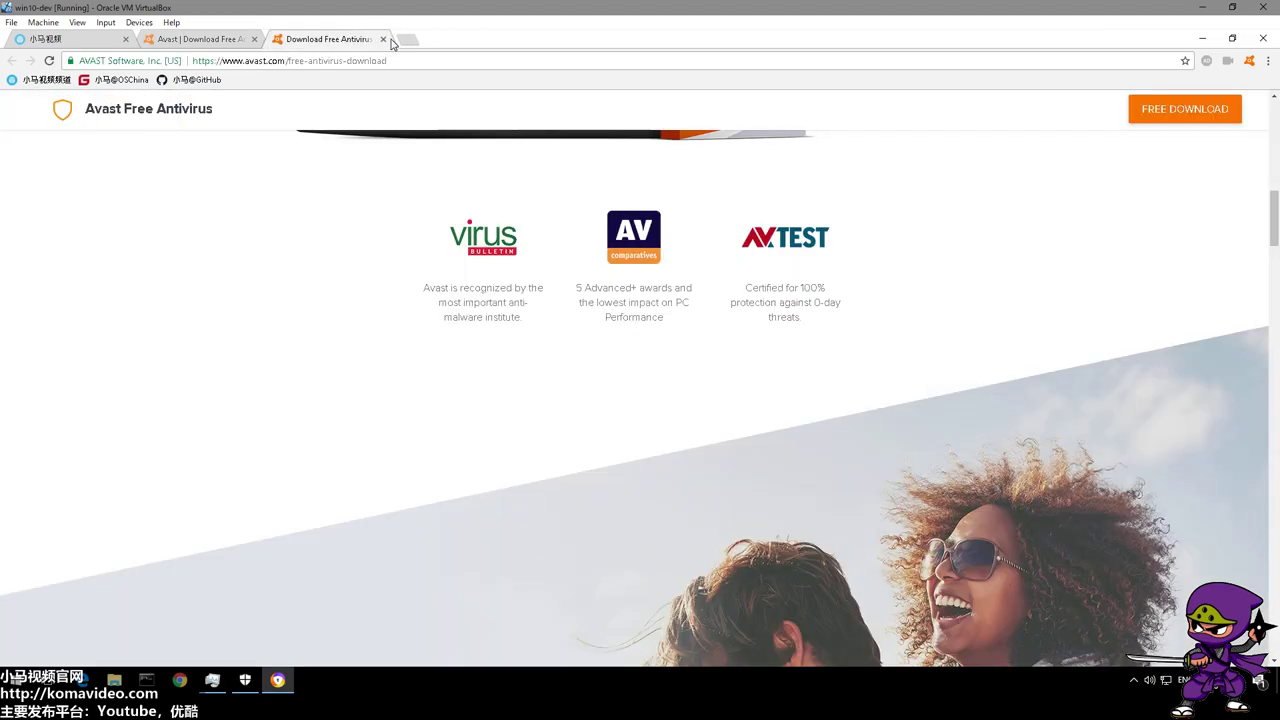
left_click(383, 40)
Launch Google Chrome and arrange it side by side with Avast Secure Browser, with Chrome on the right half
left_click(180, 678)
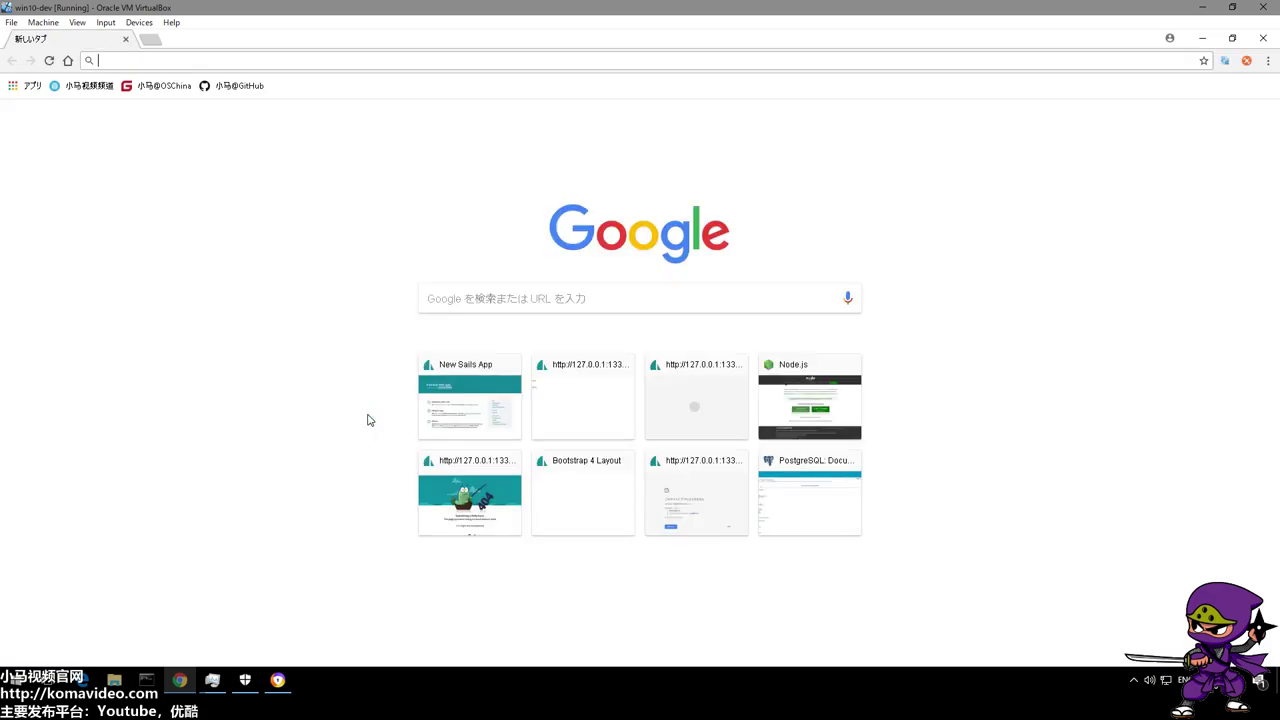
key("super+Right")
left_click(472, 200)
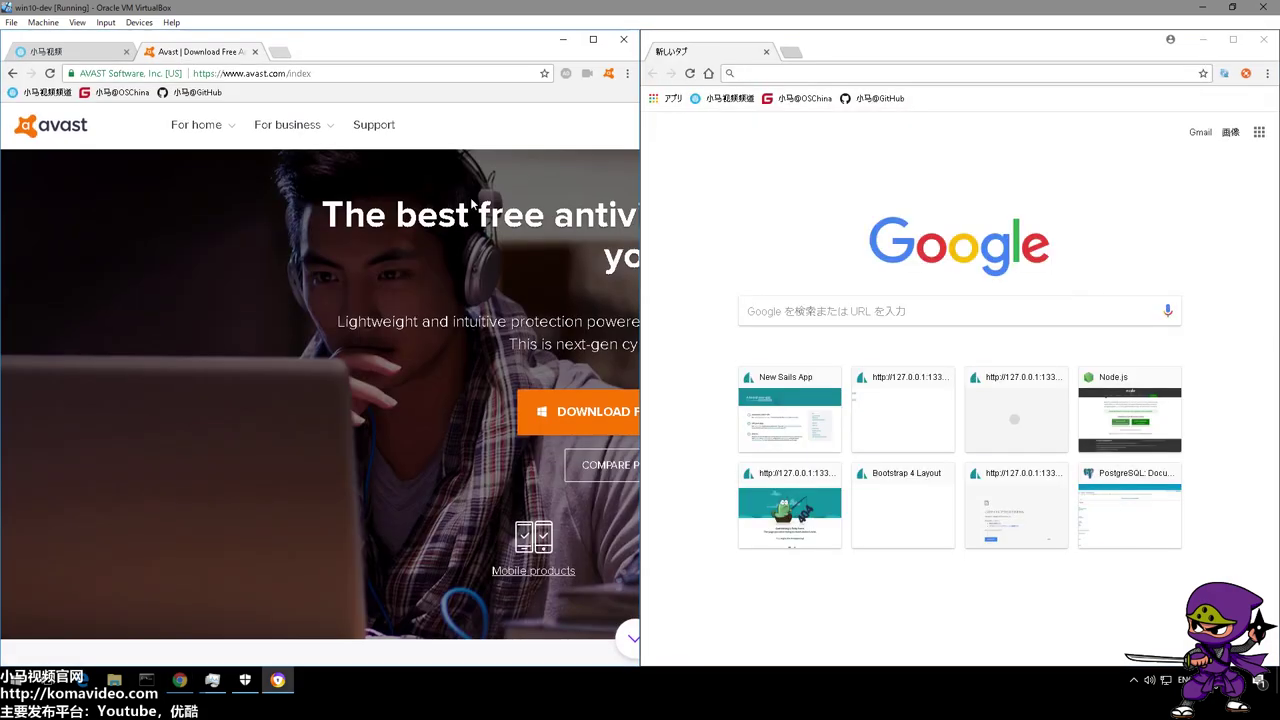
left_click(706, 242)
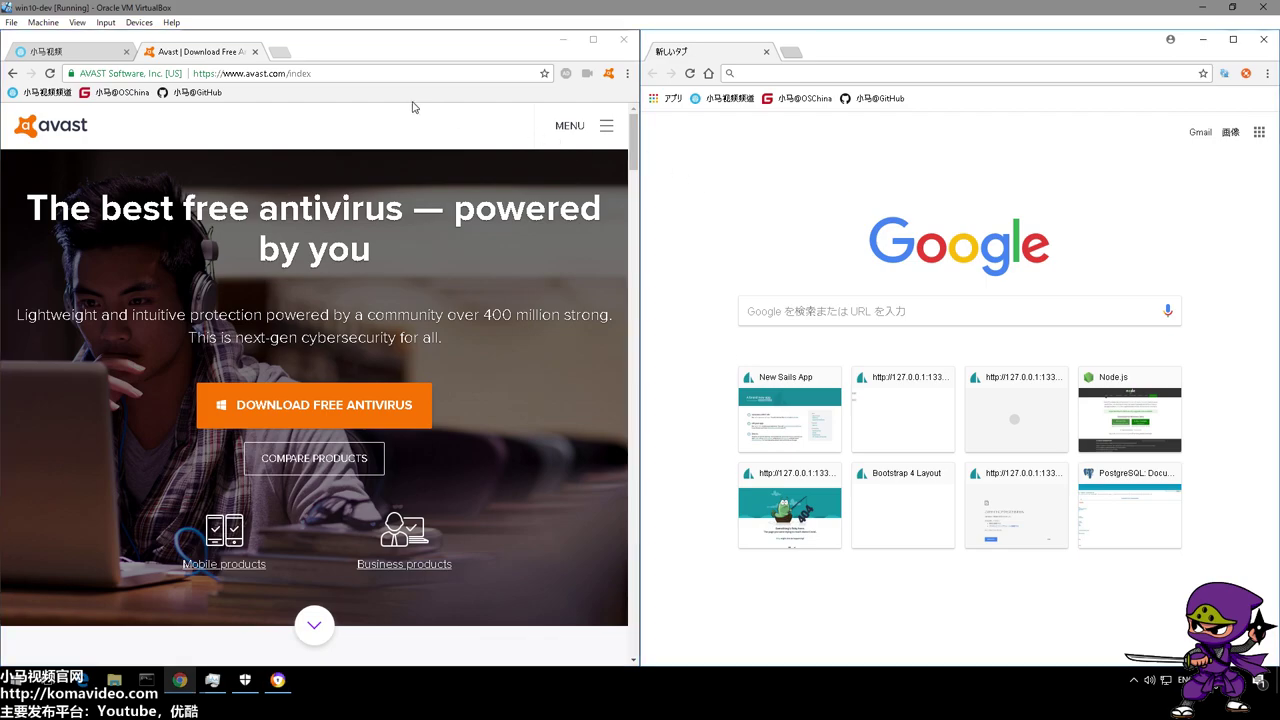
Open a new tab in both browsers and compare their new tab pages and main menus
left_click(280, 52)
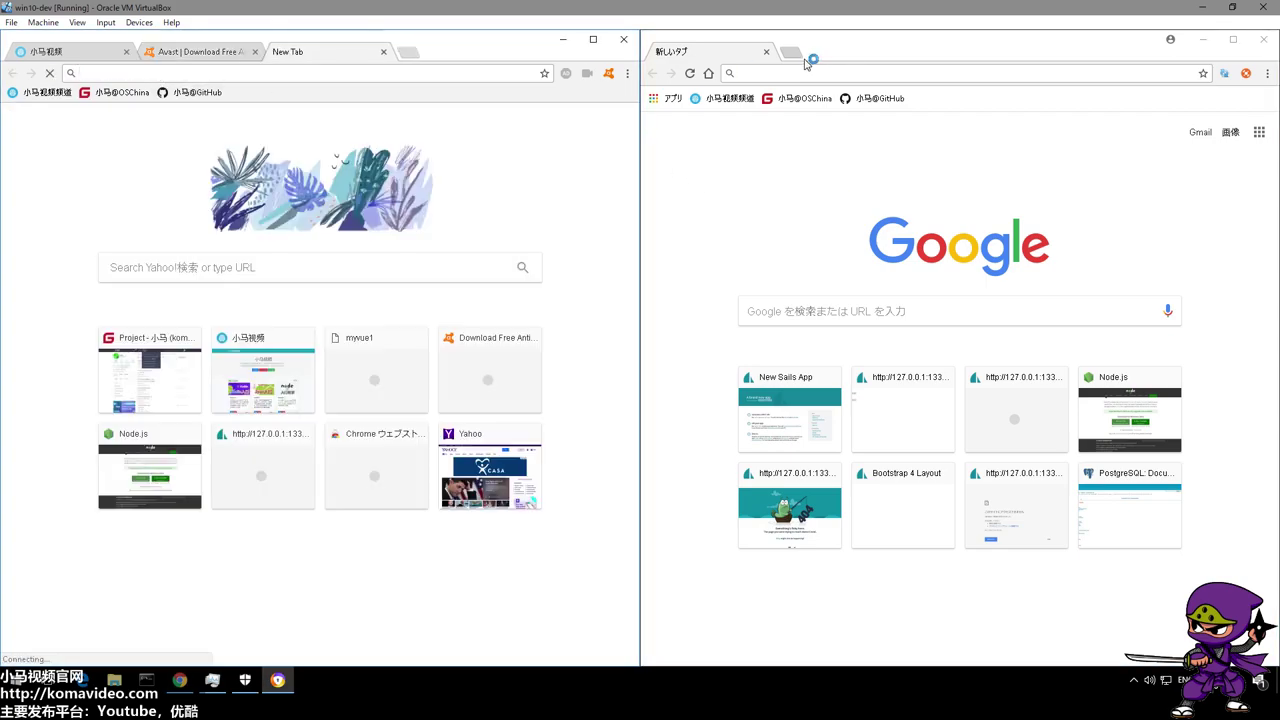
left_click(791, 52)
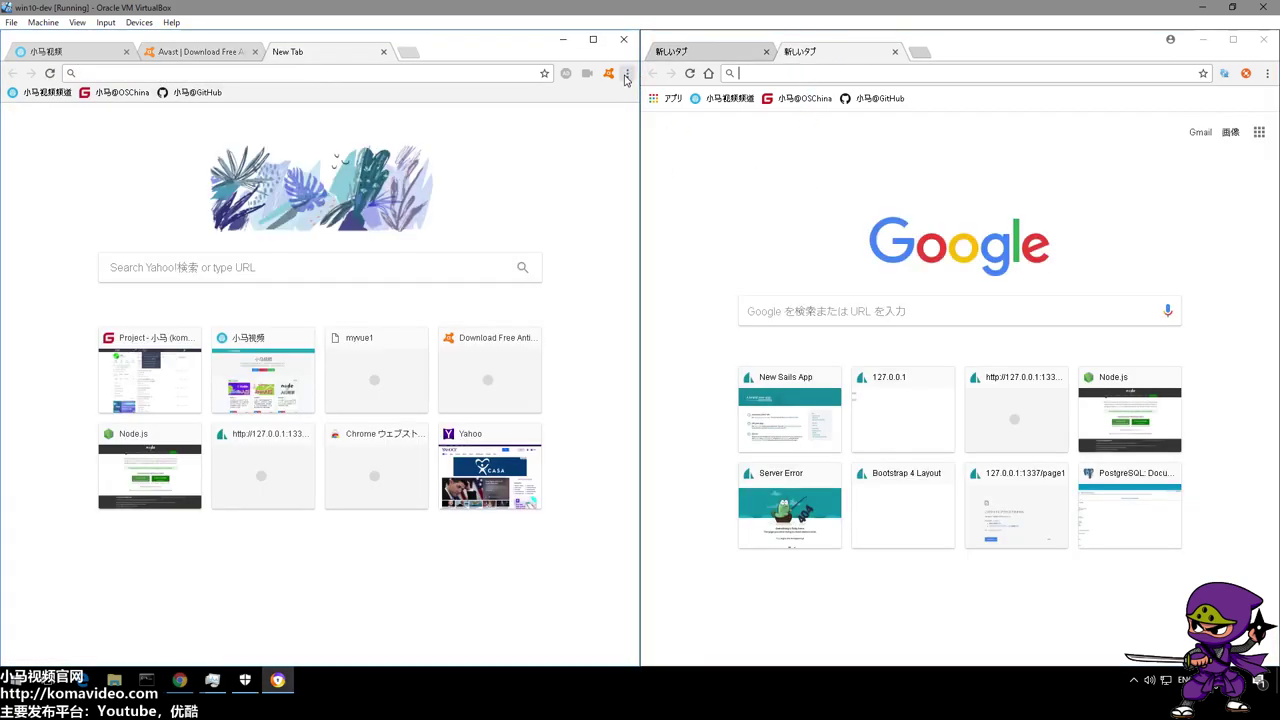
left_click(627, 73)
left_click(1268, 74)
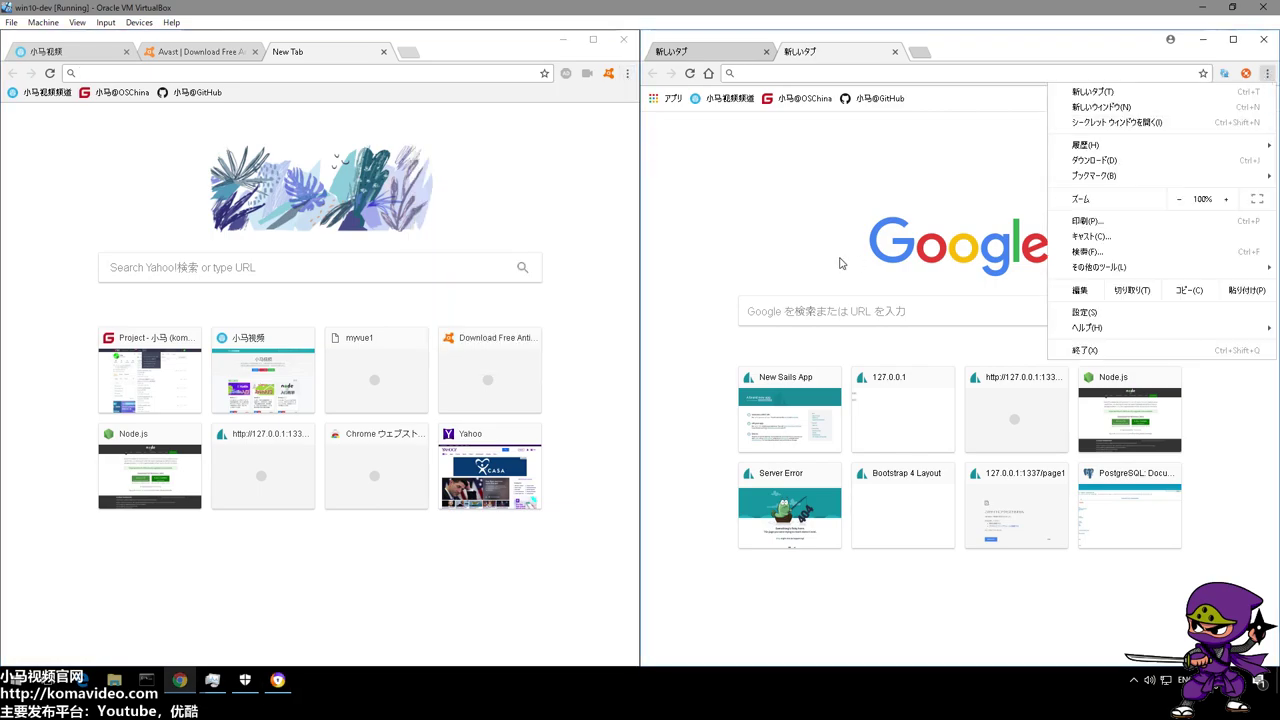
Look through the Avast Secure Browser settings from Bookmarks and Settings down to On startup, and close the settings tab
left_click(627, 73)
left_click(482, 328)
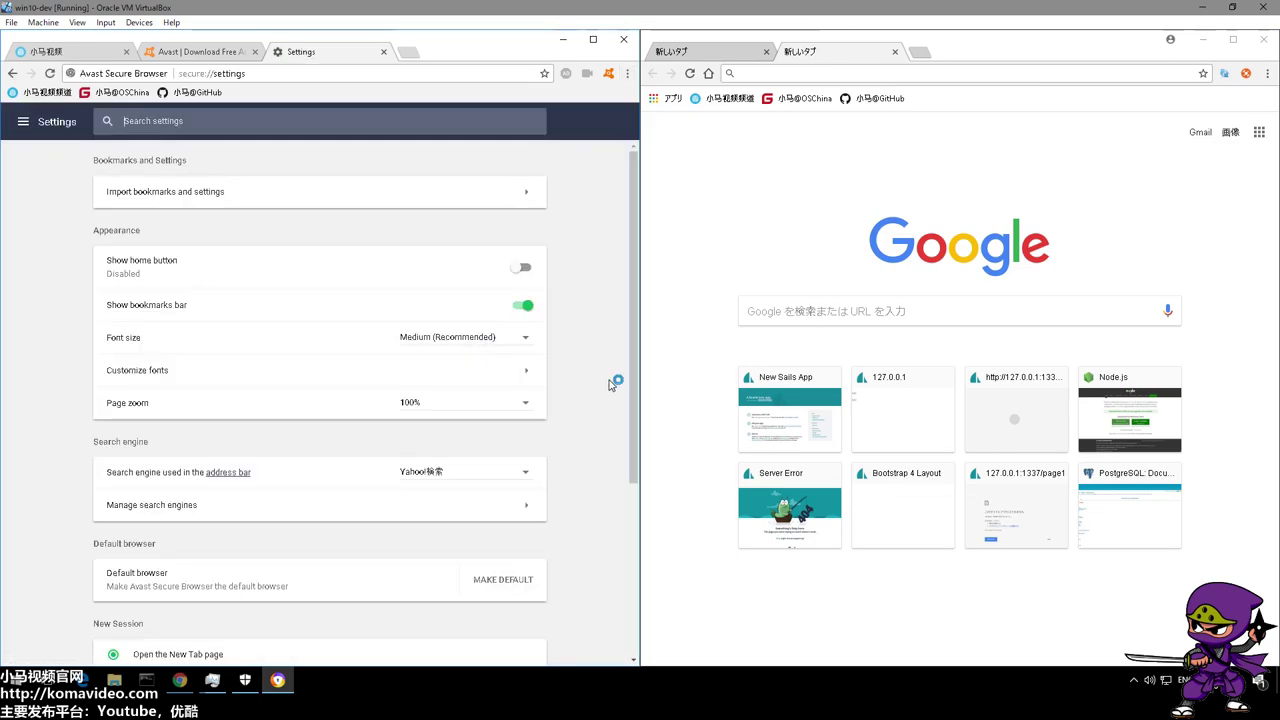
scroll(612, 382, "down", 1)
scroll(612, 384, "down", 3)
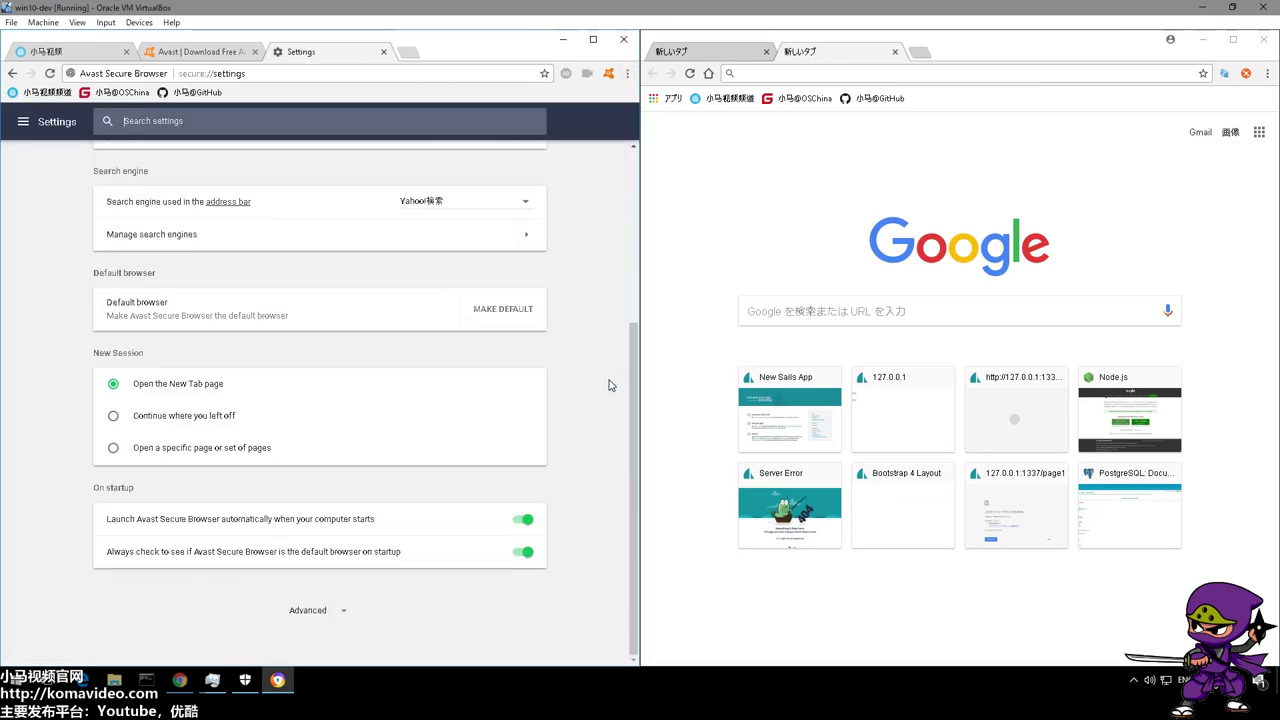
scroll(612, 384, "up", 4)
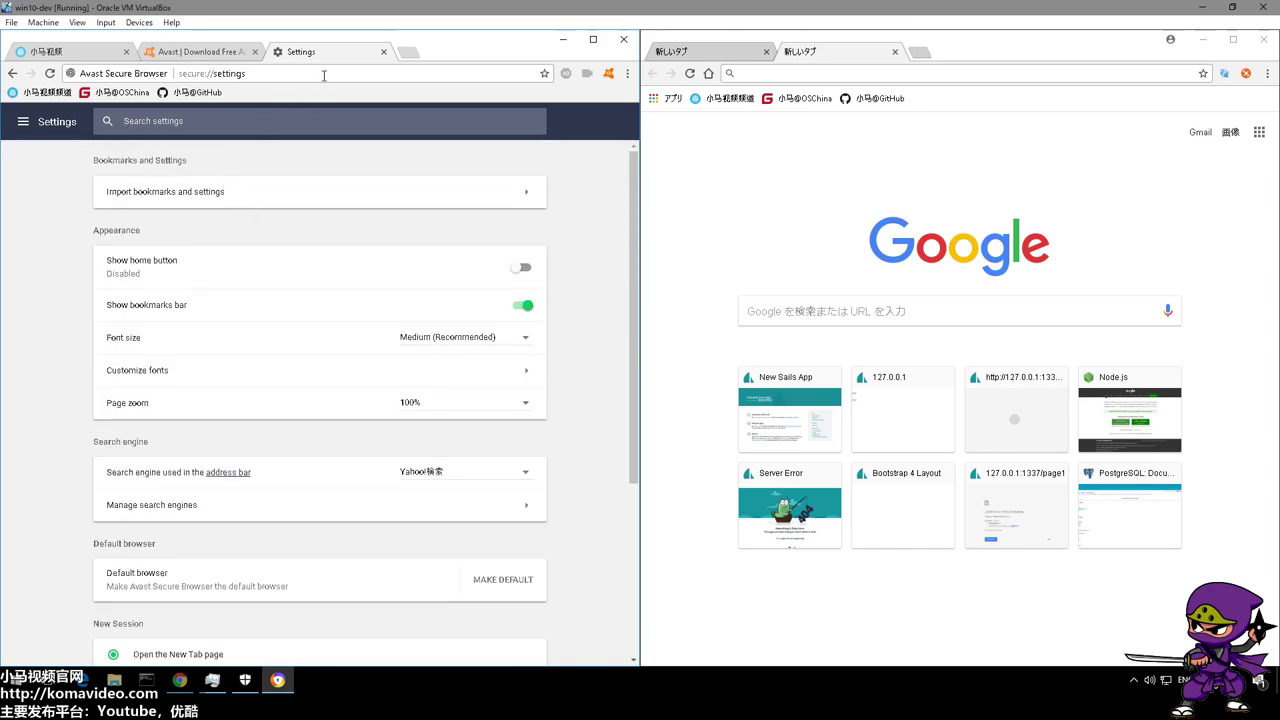
left_click(384, 53)
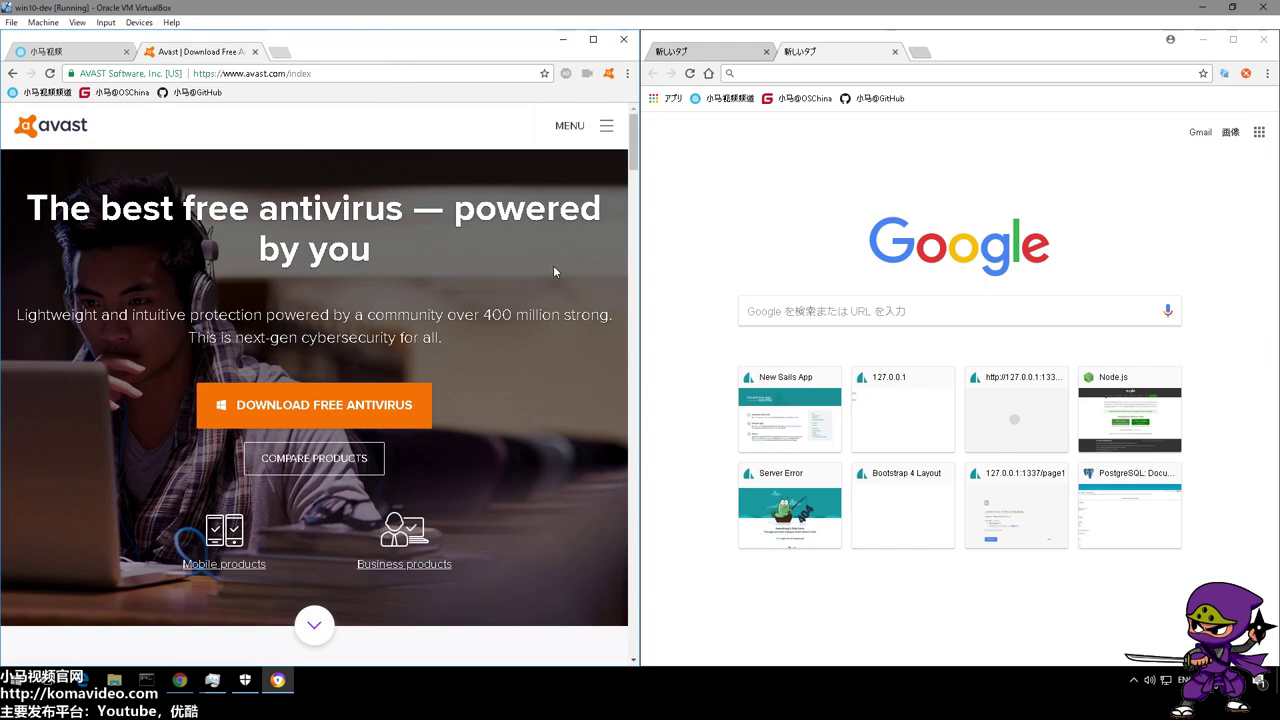
Reopen the Avast Secure Browser settings and go to the Languages section among the advanced settings
left_click(629, 75)
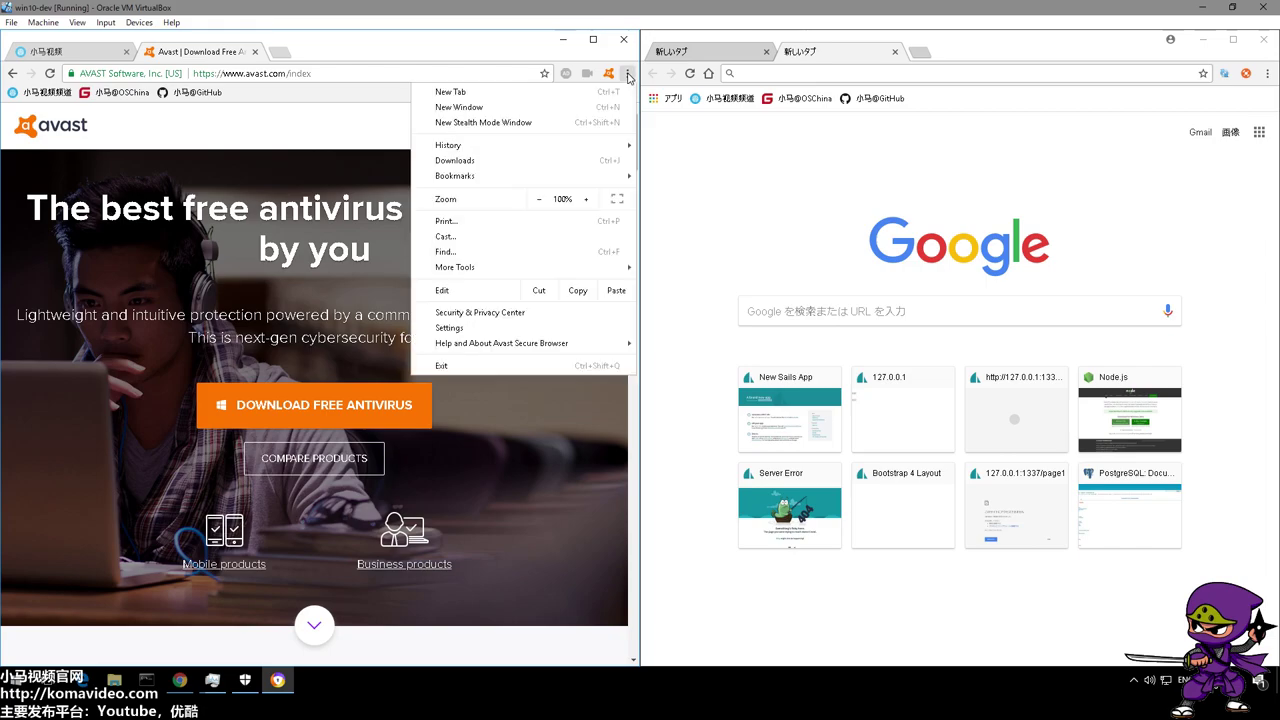
left_click(478, 334)
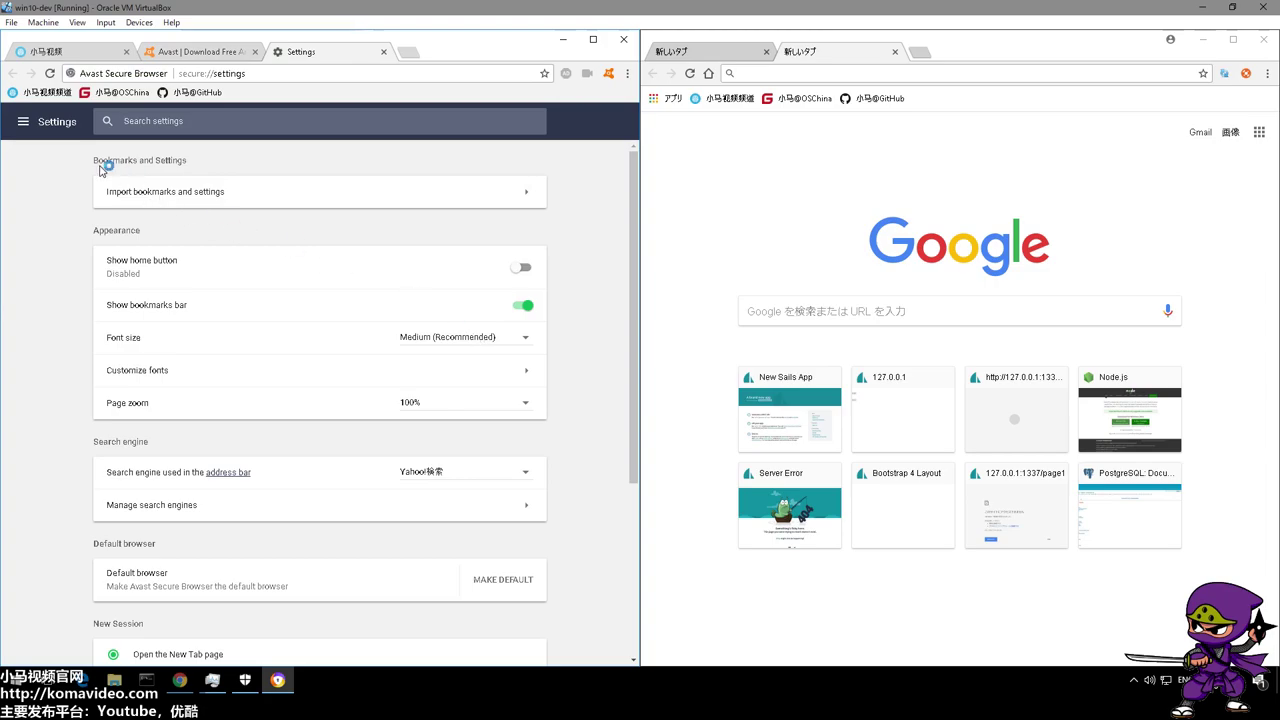
left_click(21, 122)
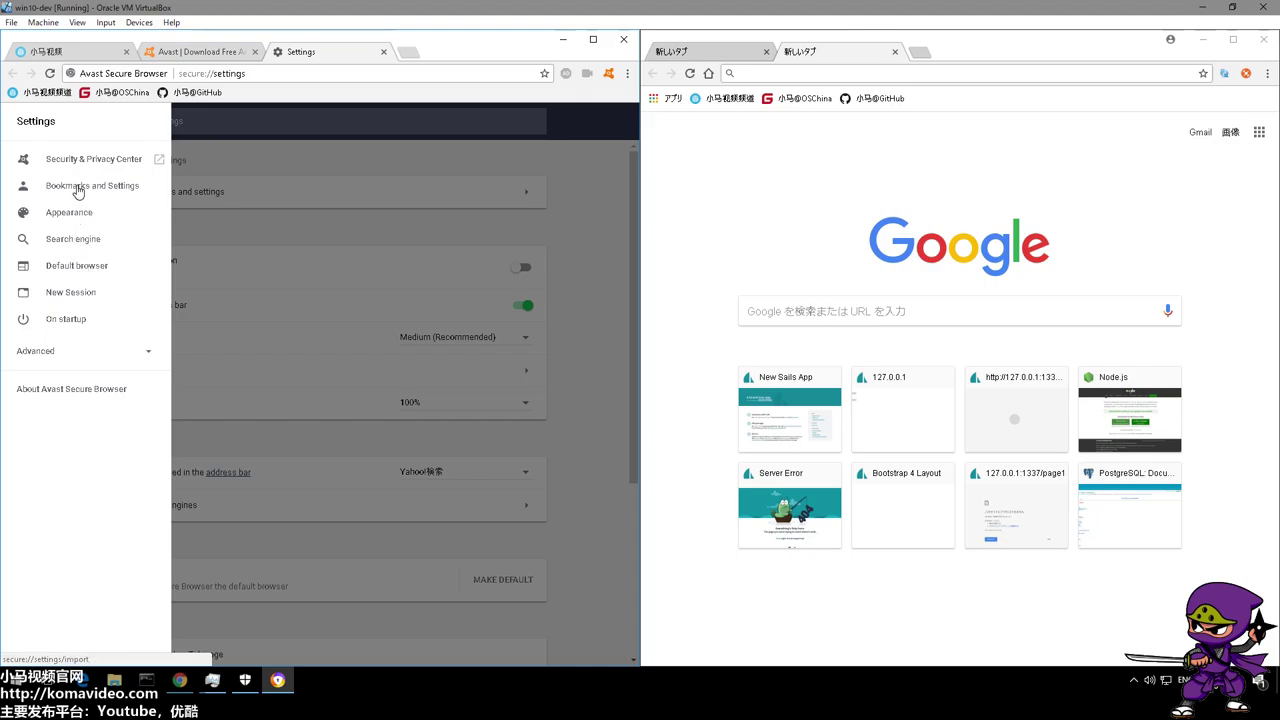
left_click(82, 360)
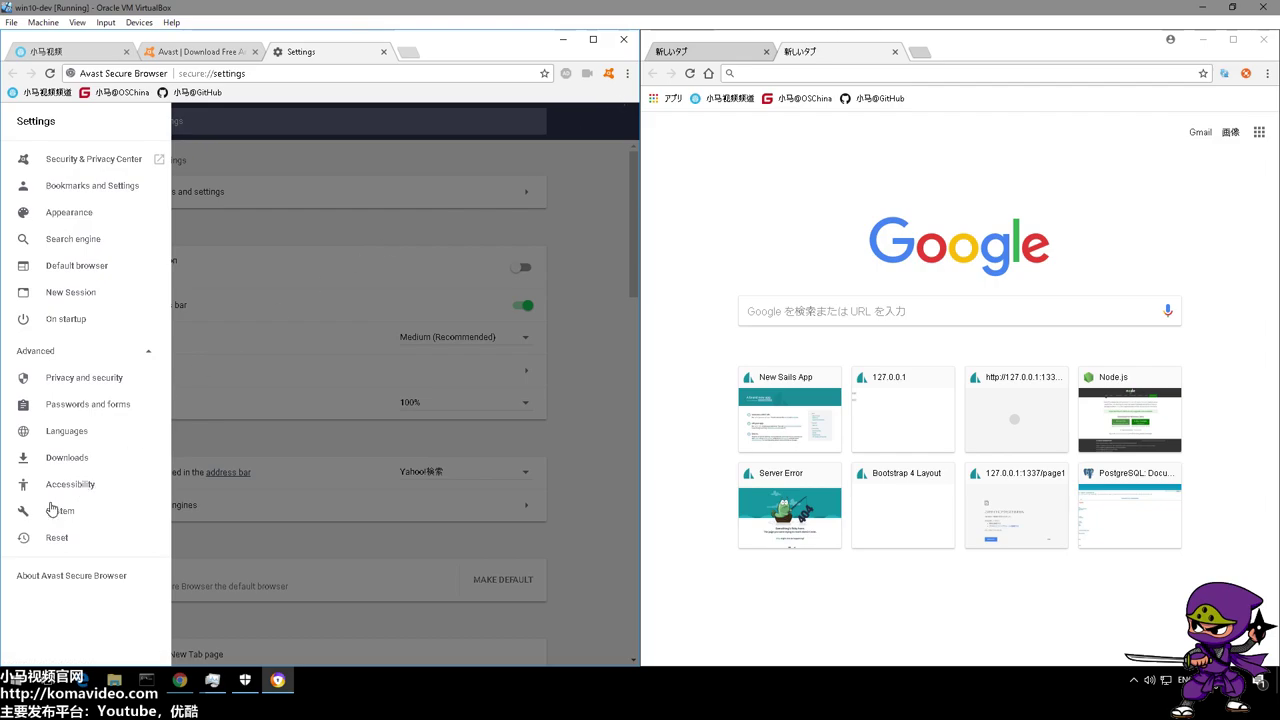
left_click(52, 430)
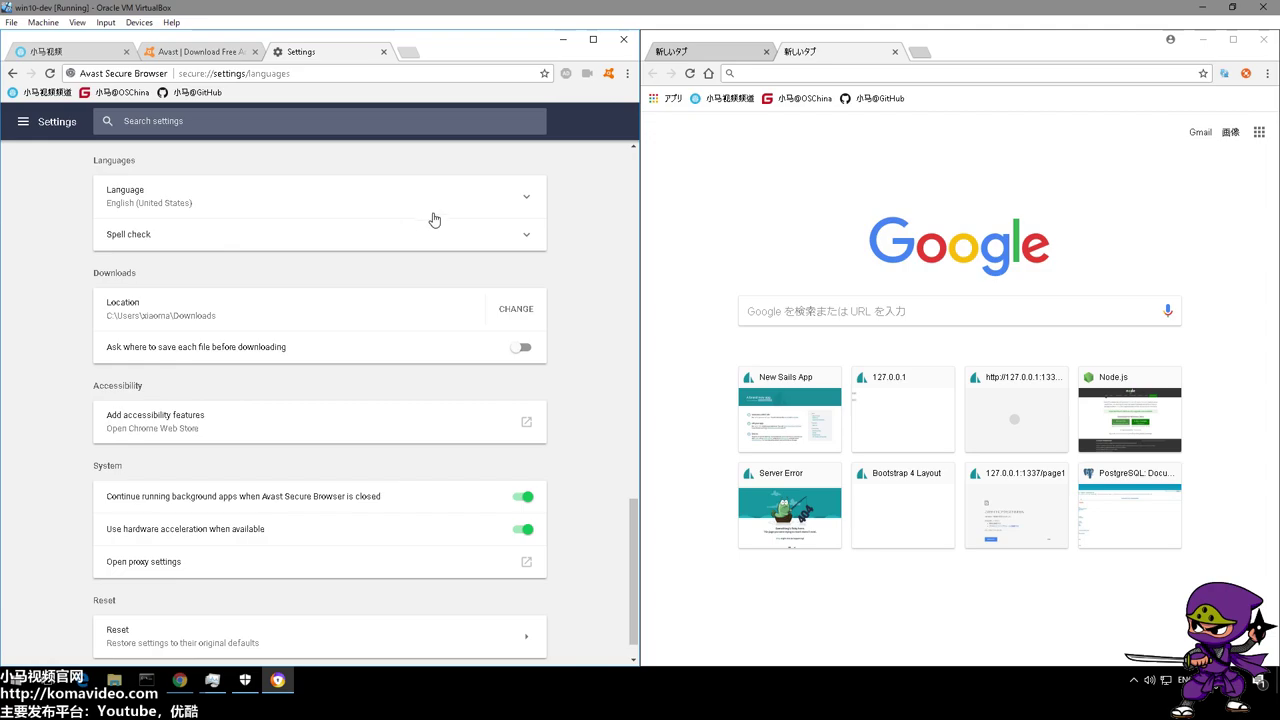
Add Chinese (Simplified) to the browser's list of preferred languages
left_click(466, 199)
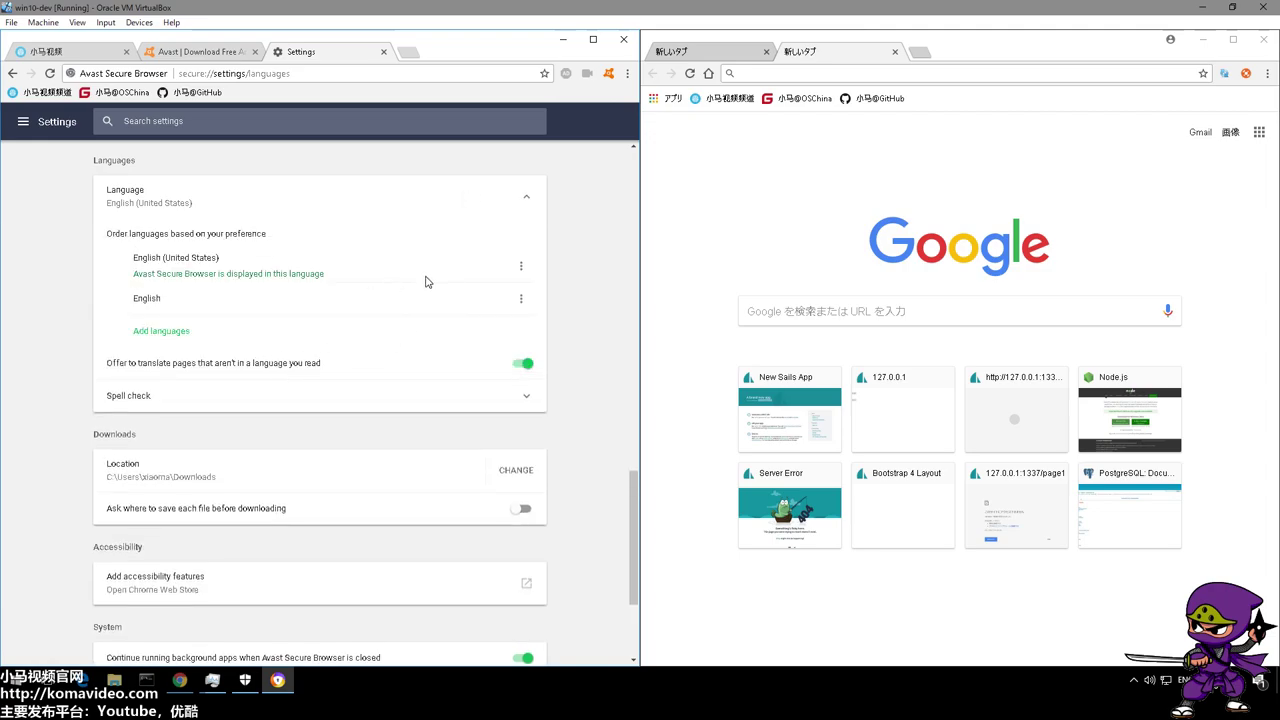
left_click(157, 335)
scroll(342, 381, "down", 5)
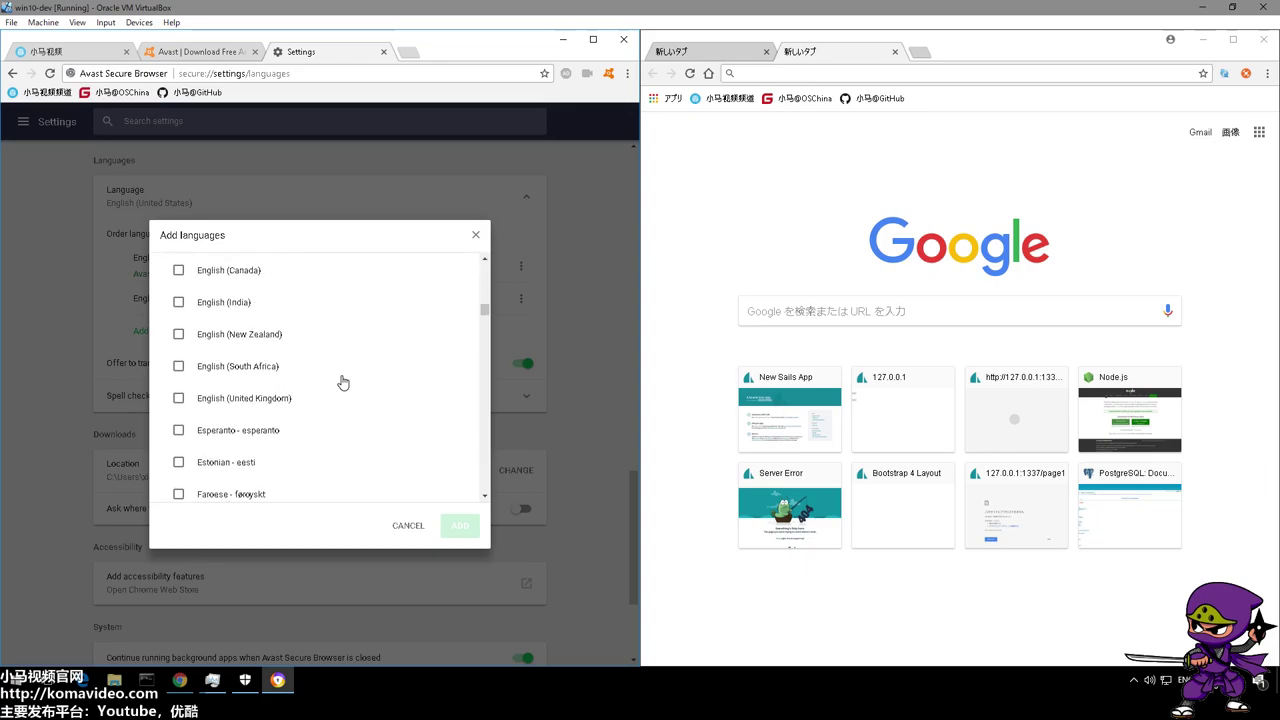
scroll(342, 381, "up", 4)
left_click(179, 281)
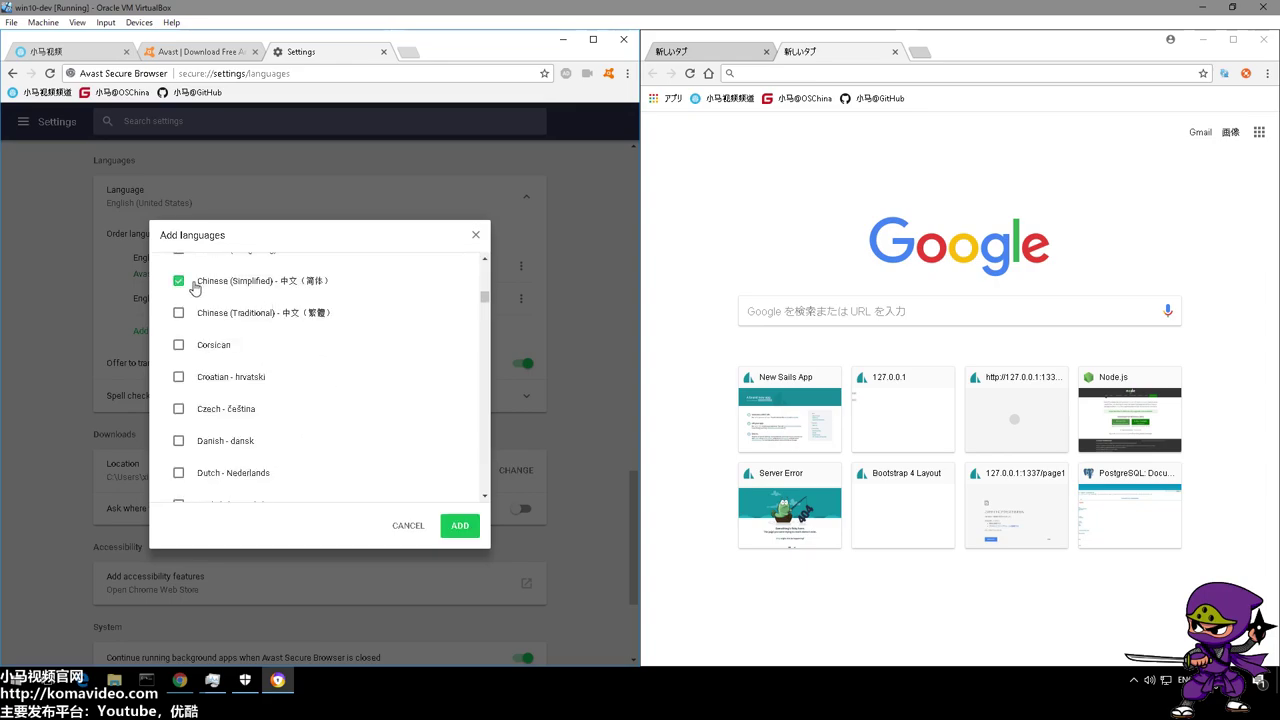
left_click(450, 527)
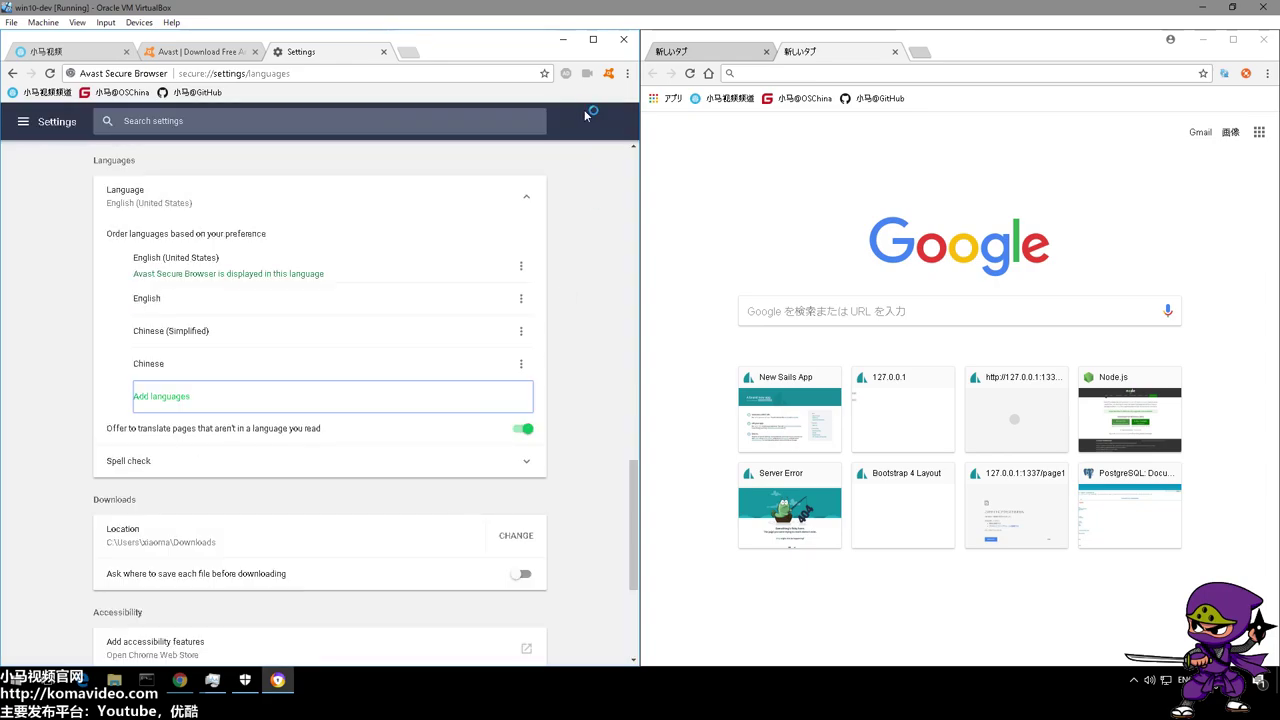
Maximize the Avast Secure Browser window and look over the language list and the other settings sections
left_click(593, 39)
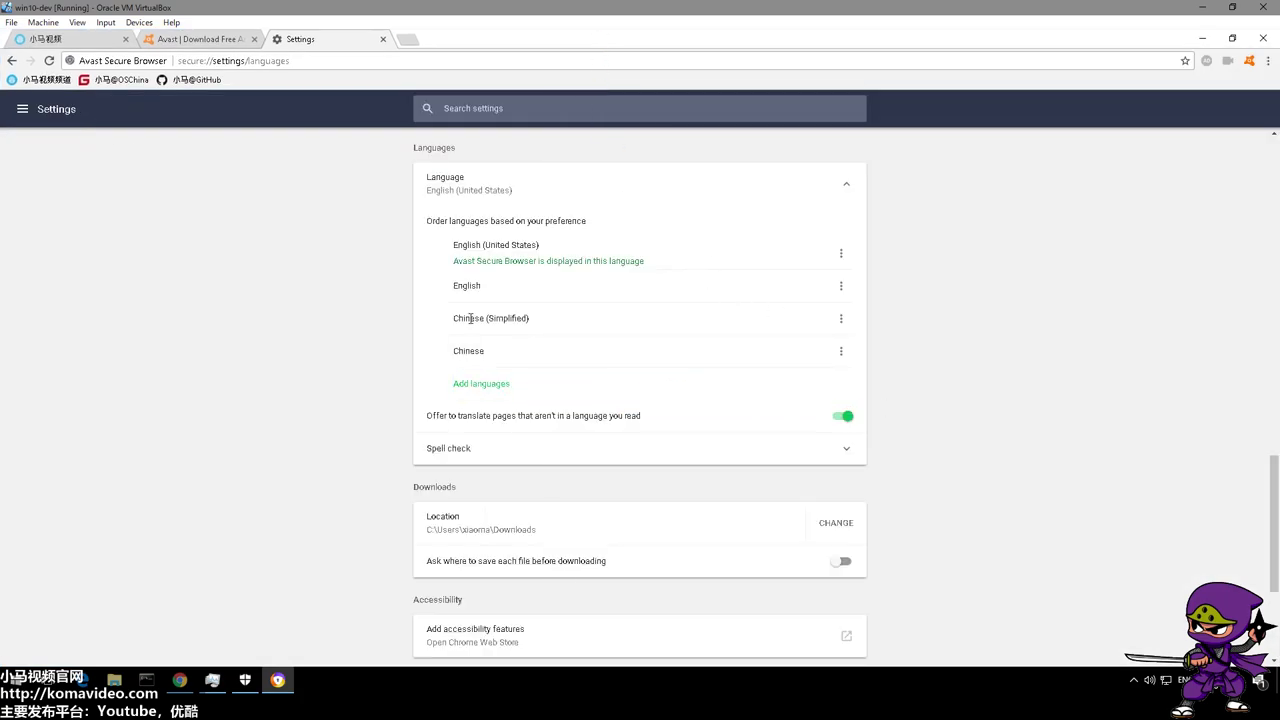
triple_click(760, 324)
left_click(678, 316)
scroll(577, 329, "down", 1)
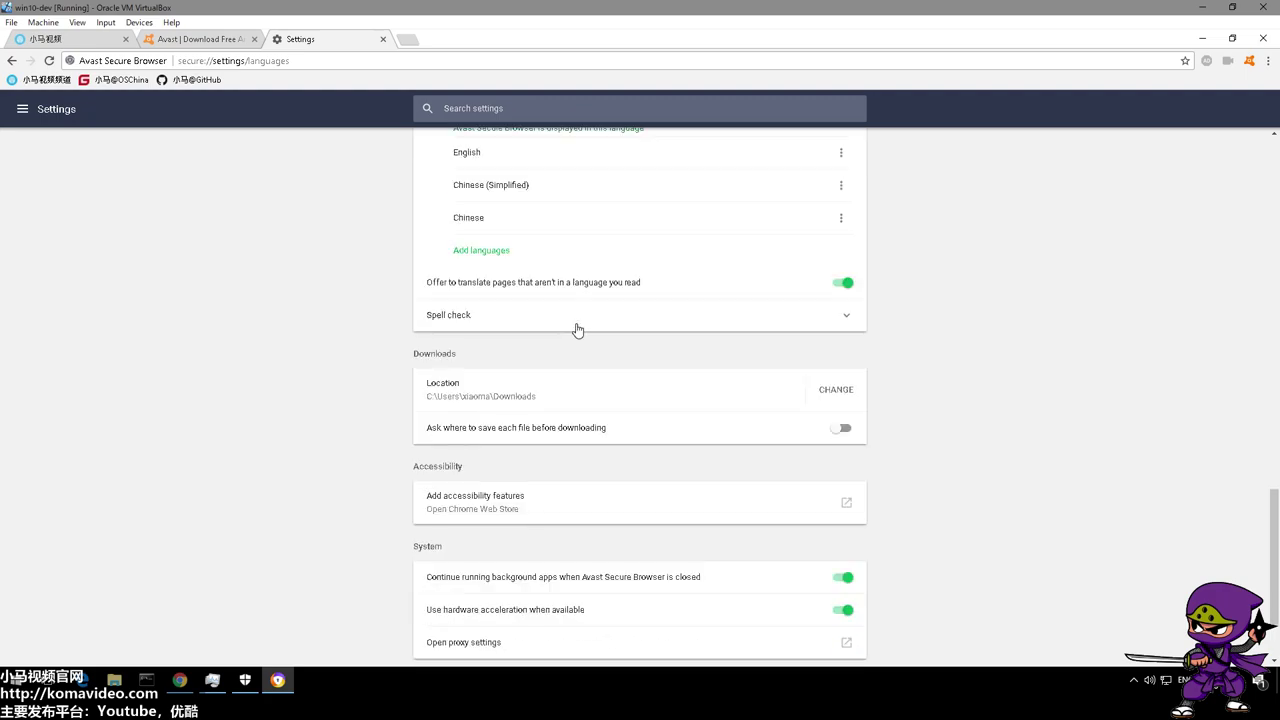
scroll(577, 329, "down", 1)
scroll(577, 335, "up", 5)
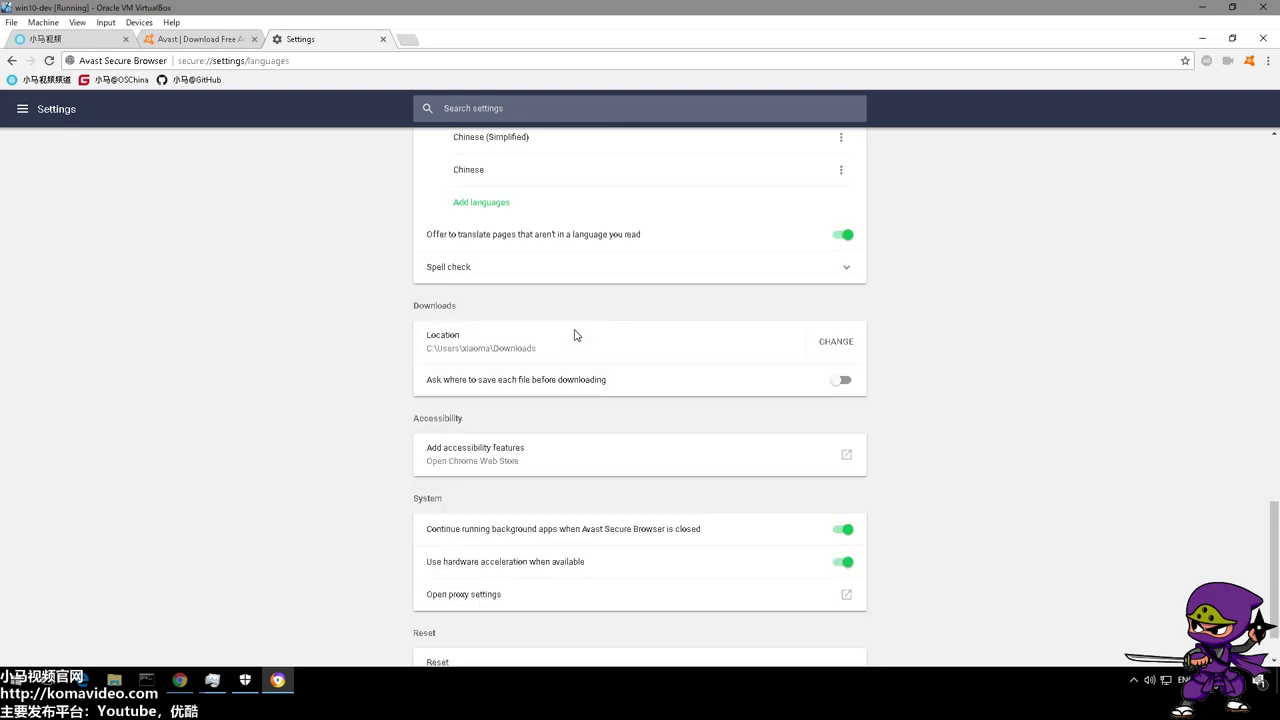
scroll(535, 329, "up", 6)
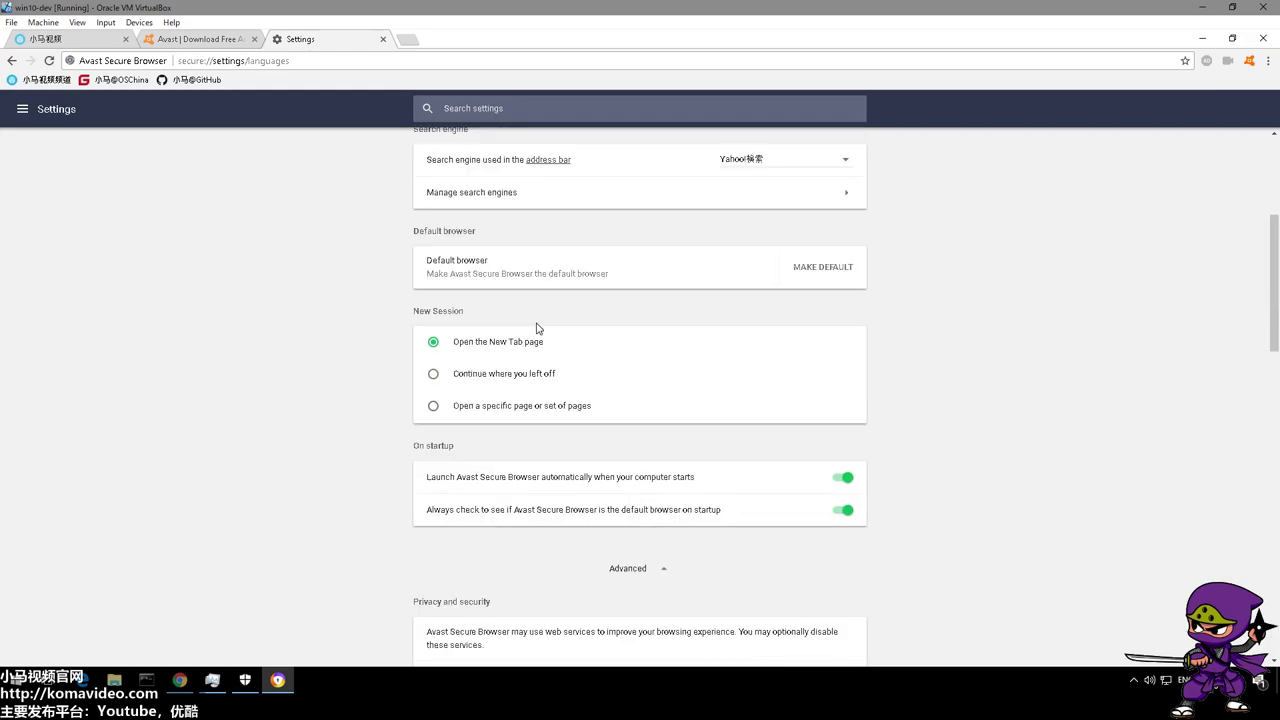
Open baidu.com in a new tab
left_click(407, 40)
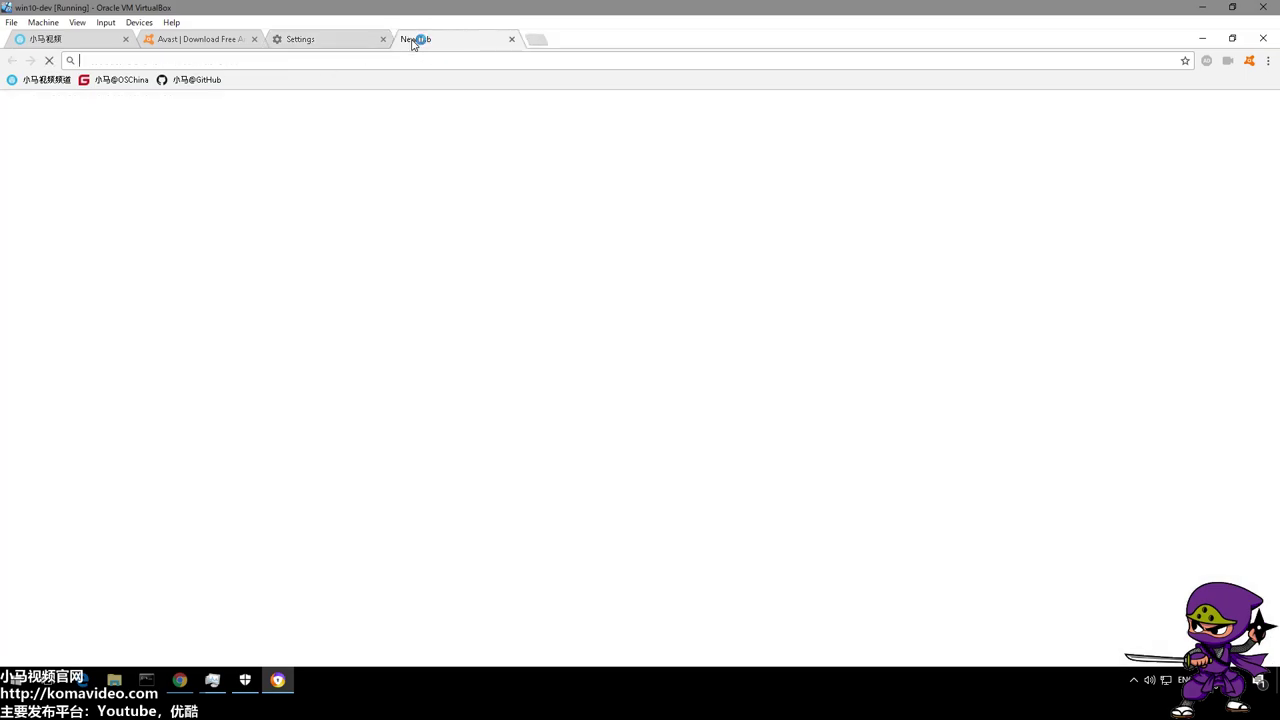
type("ba")
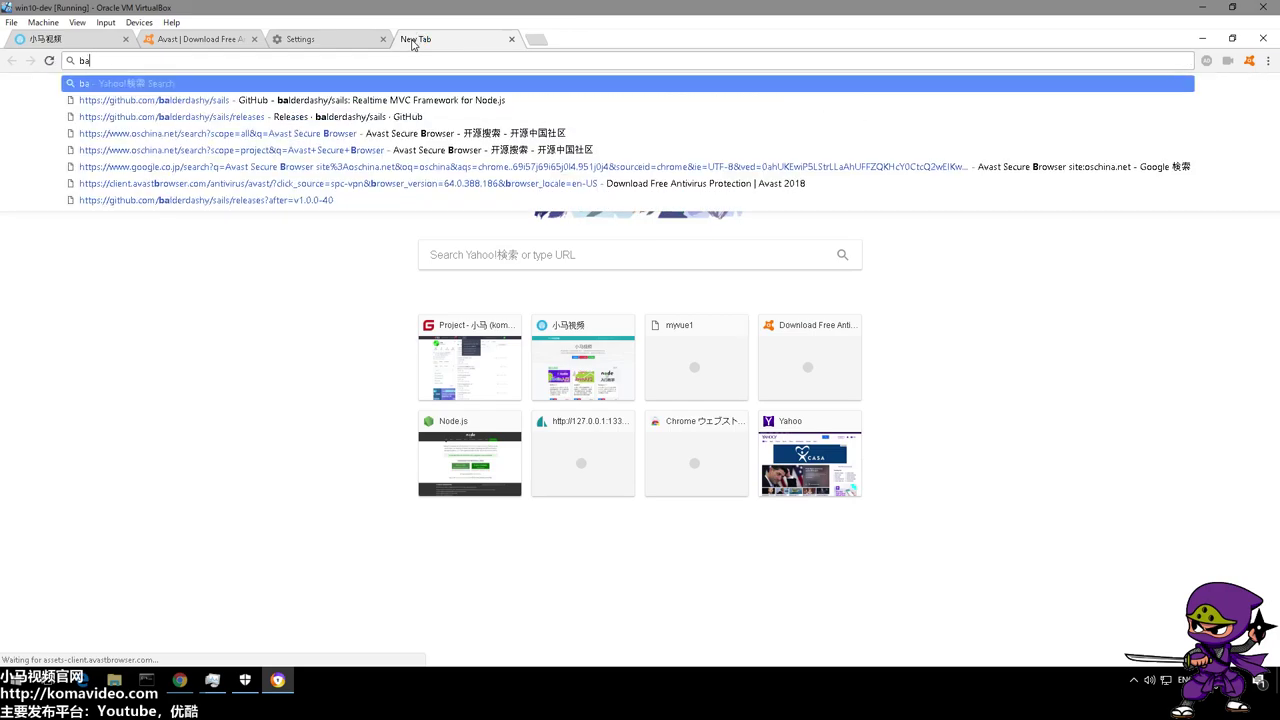
type("idu.com")
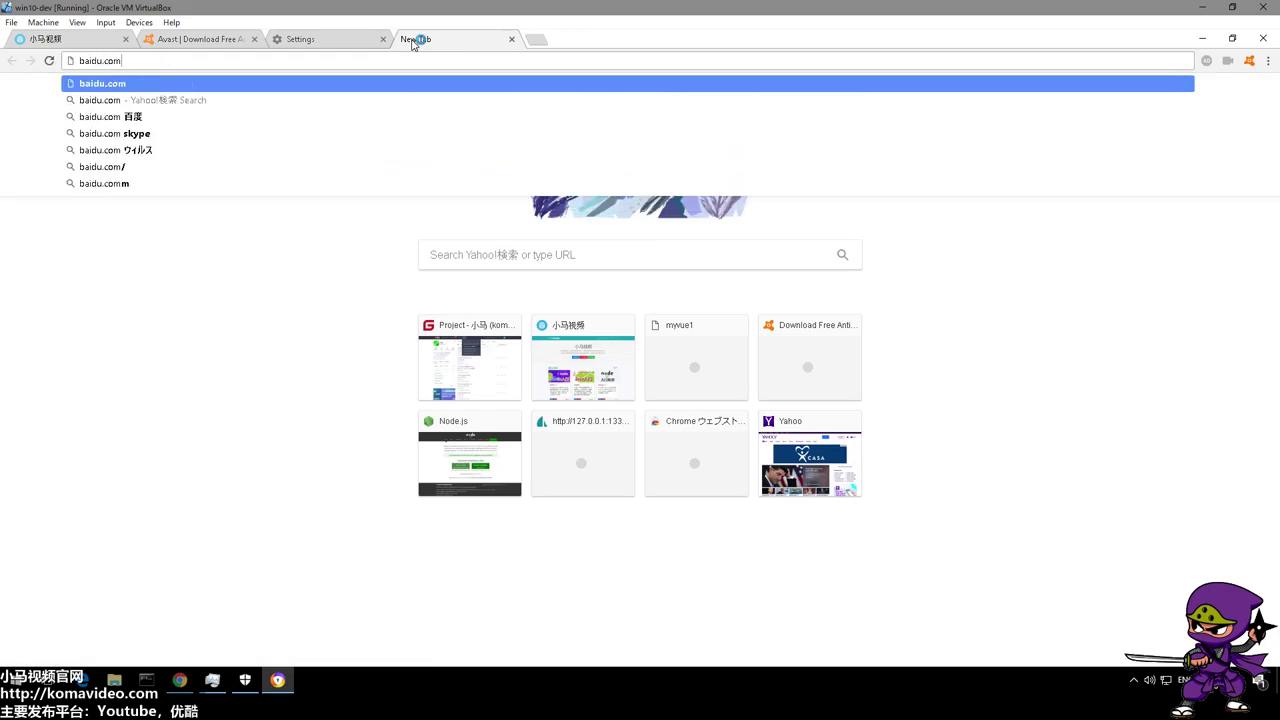
key("Return")
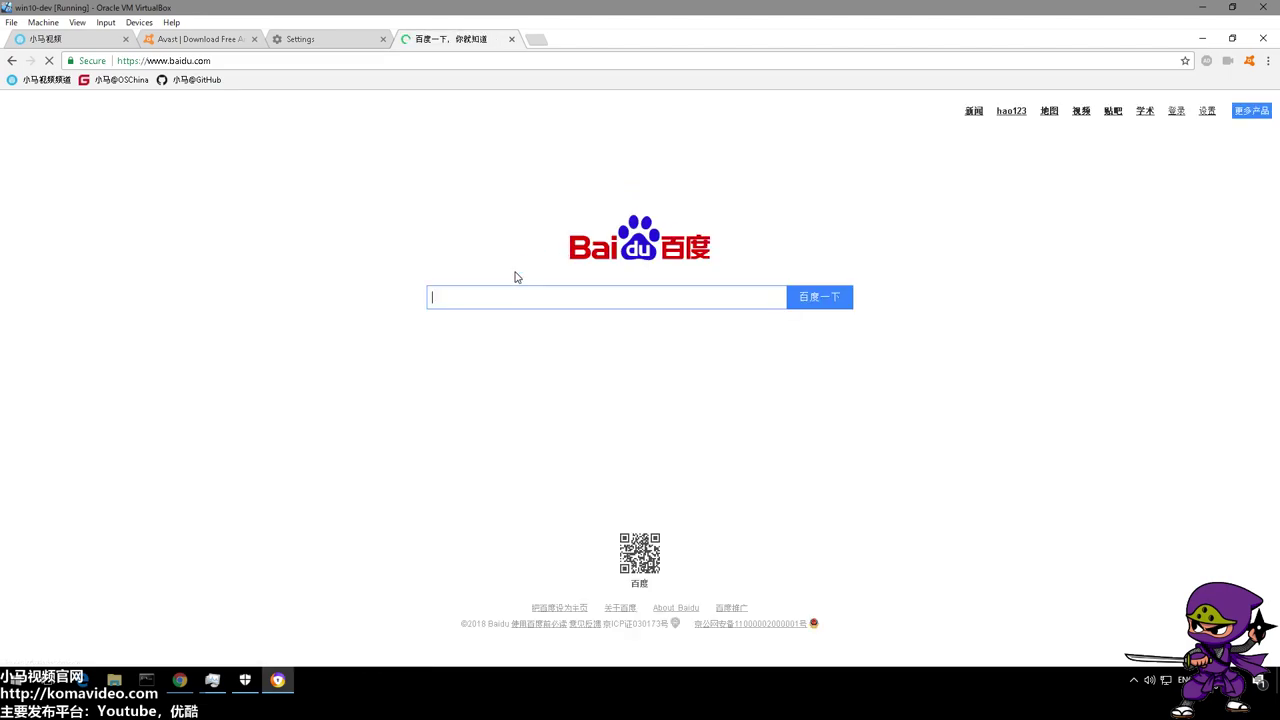
Go to Baidu's news section (新闻) and skim through its headlines
left_click(974, 112)
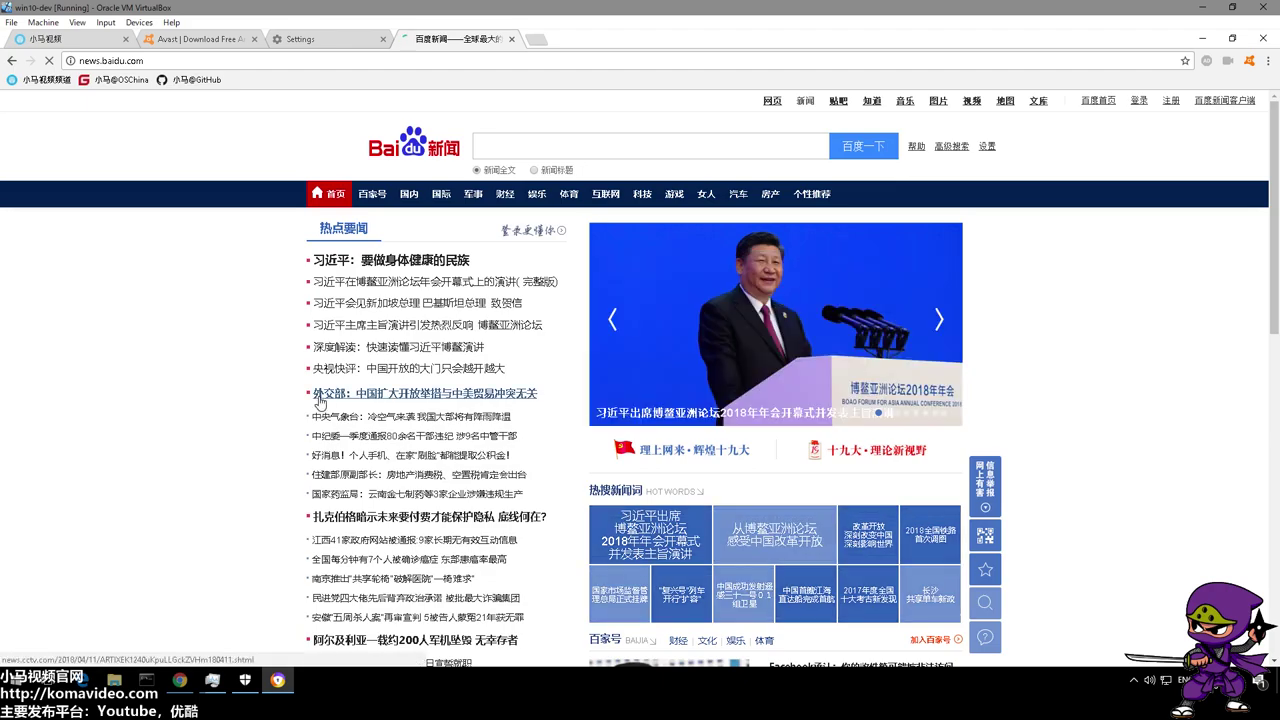
scroll(321, 432, "down", 2)
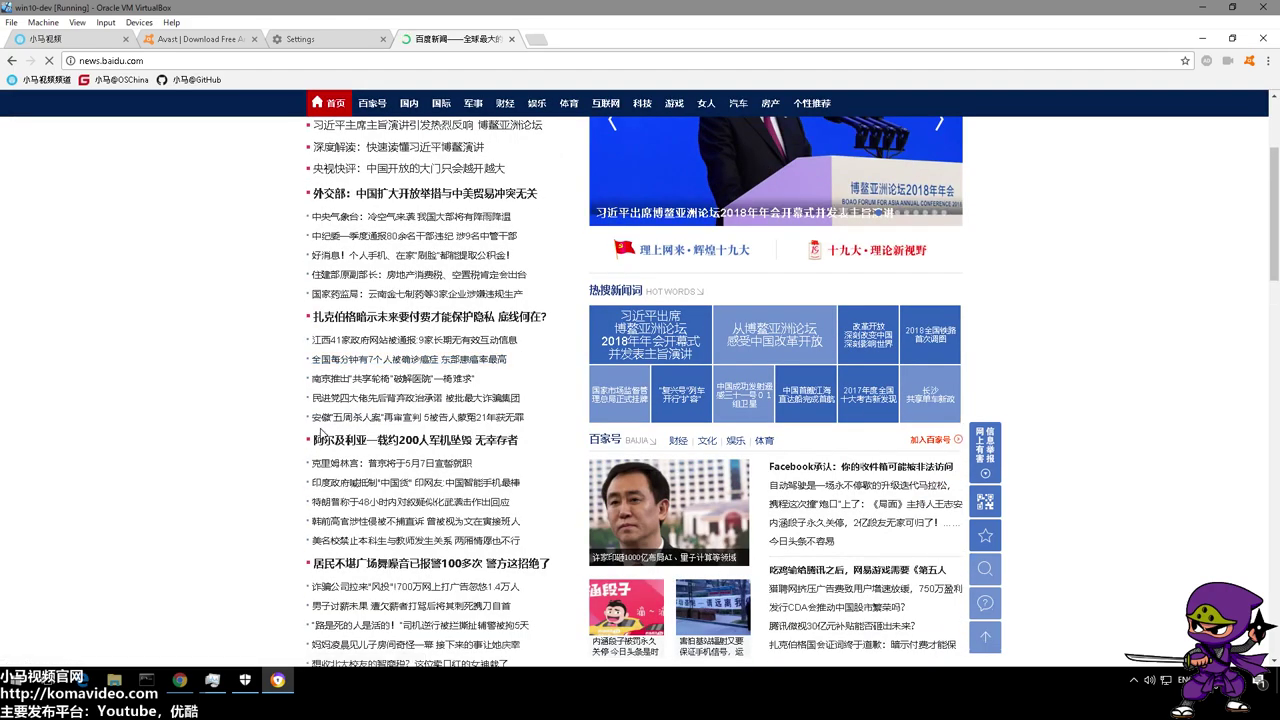
scroll(321, 432, "up", 2)
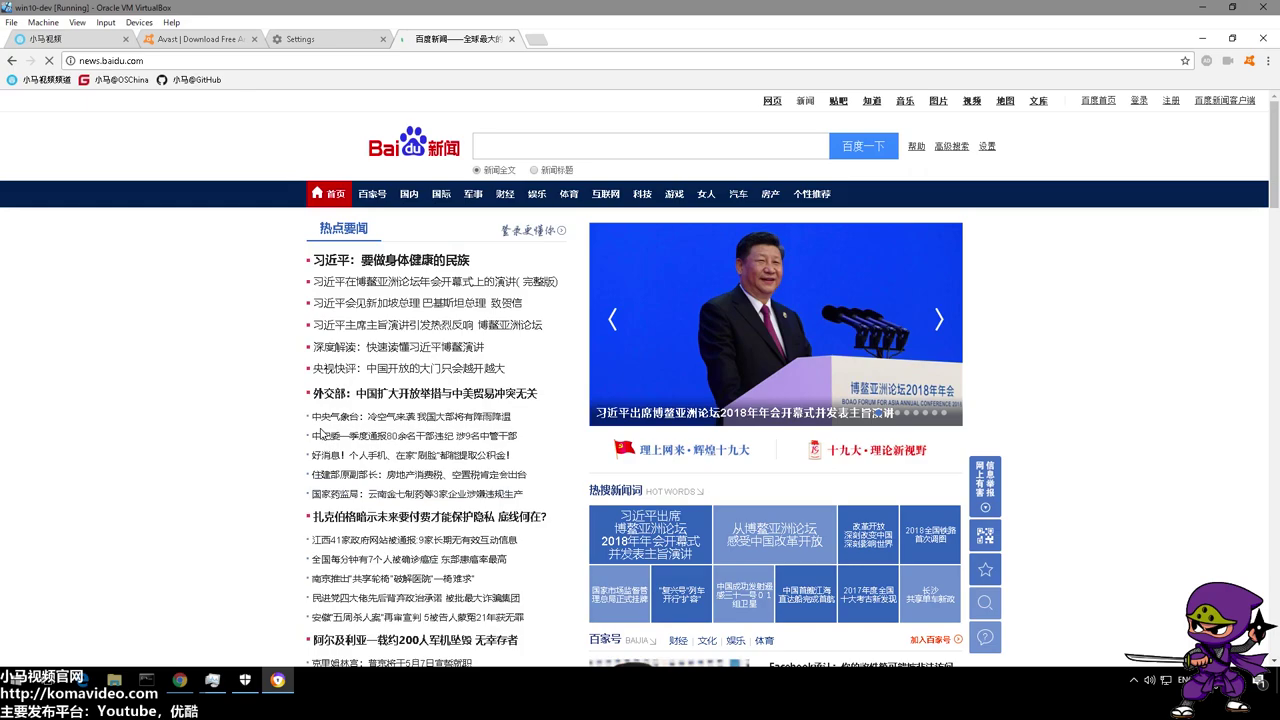